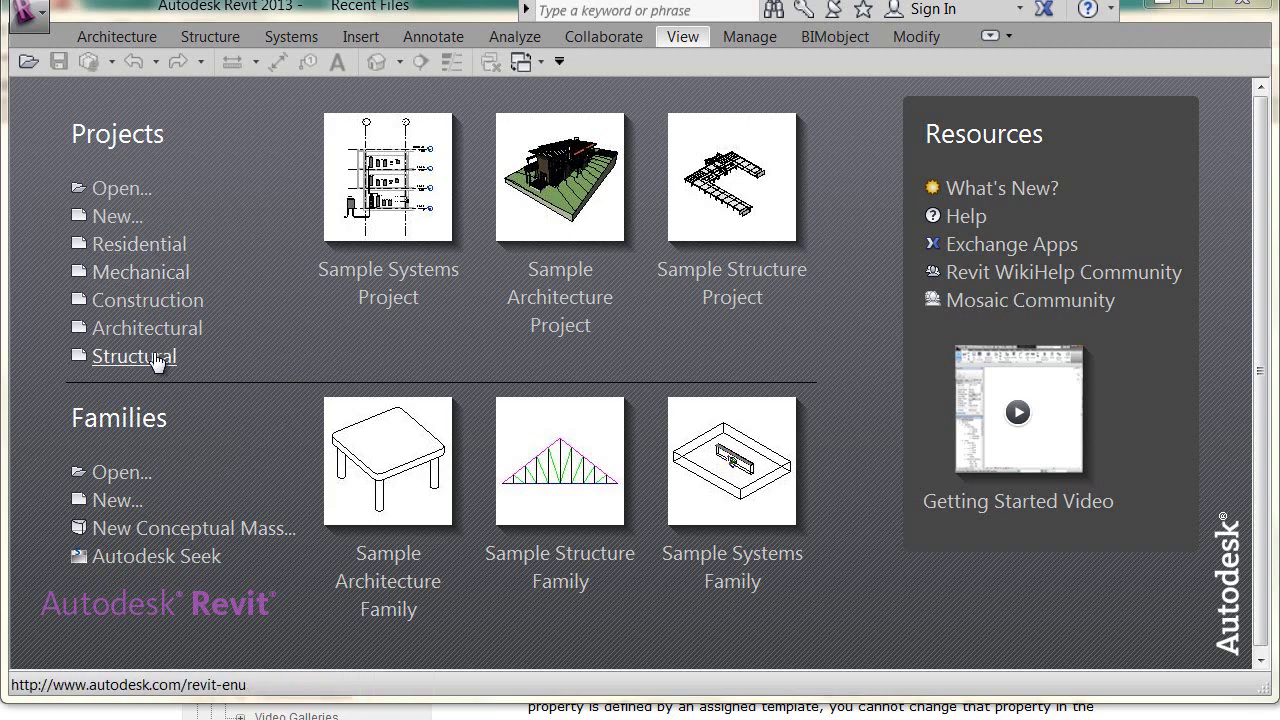
Open the Sample Architecture Project, then float the Project Browser over the drawing area and enlarge it vertically
click(566, 236)
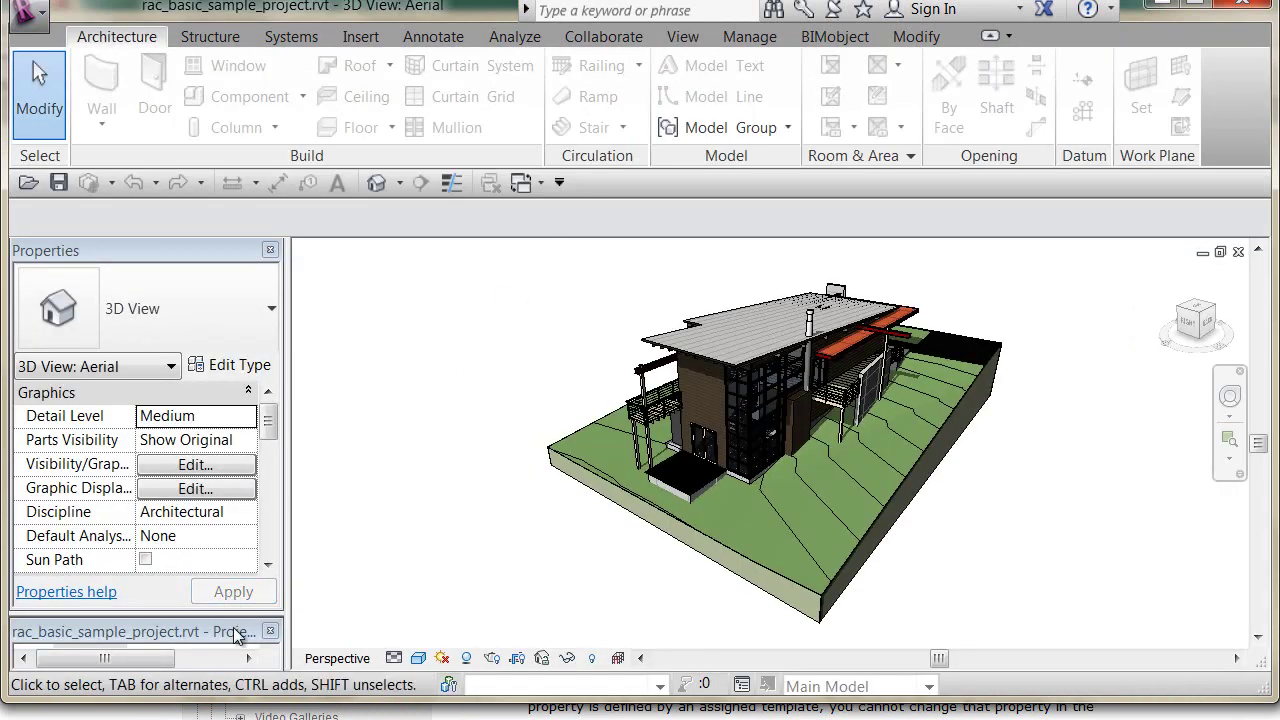
click(193, 634)
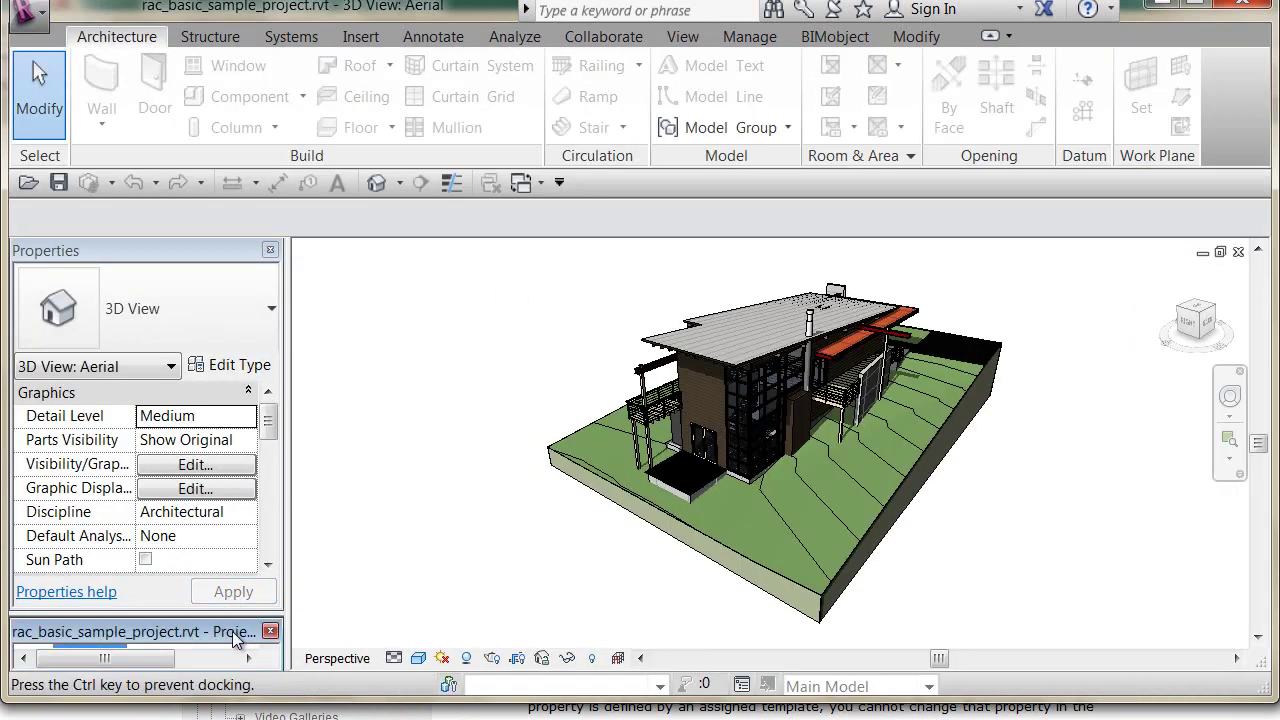
drag(496, 375, 490, 370)
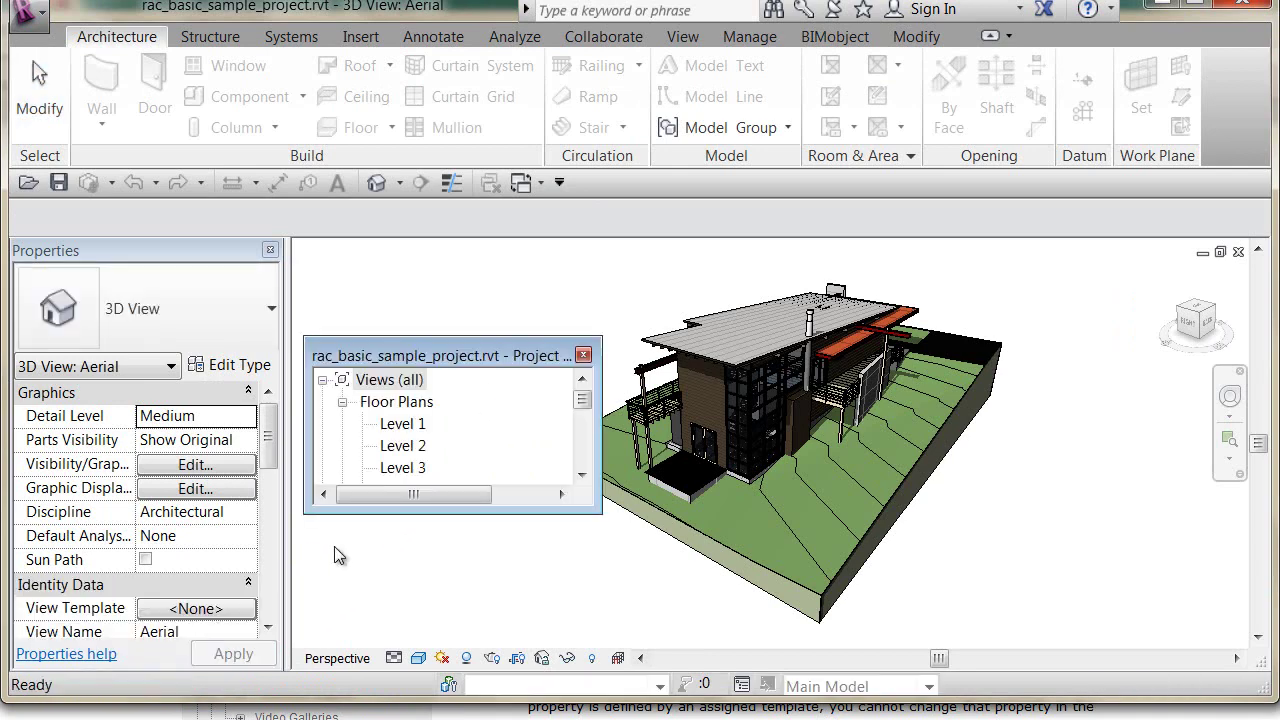
drag(393, 337, 396, 242)
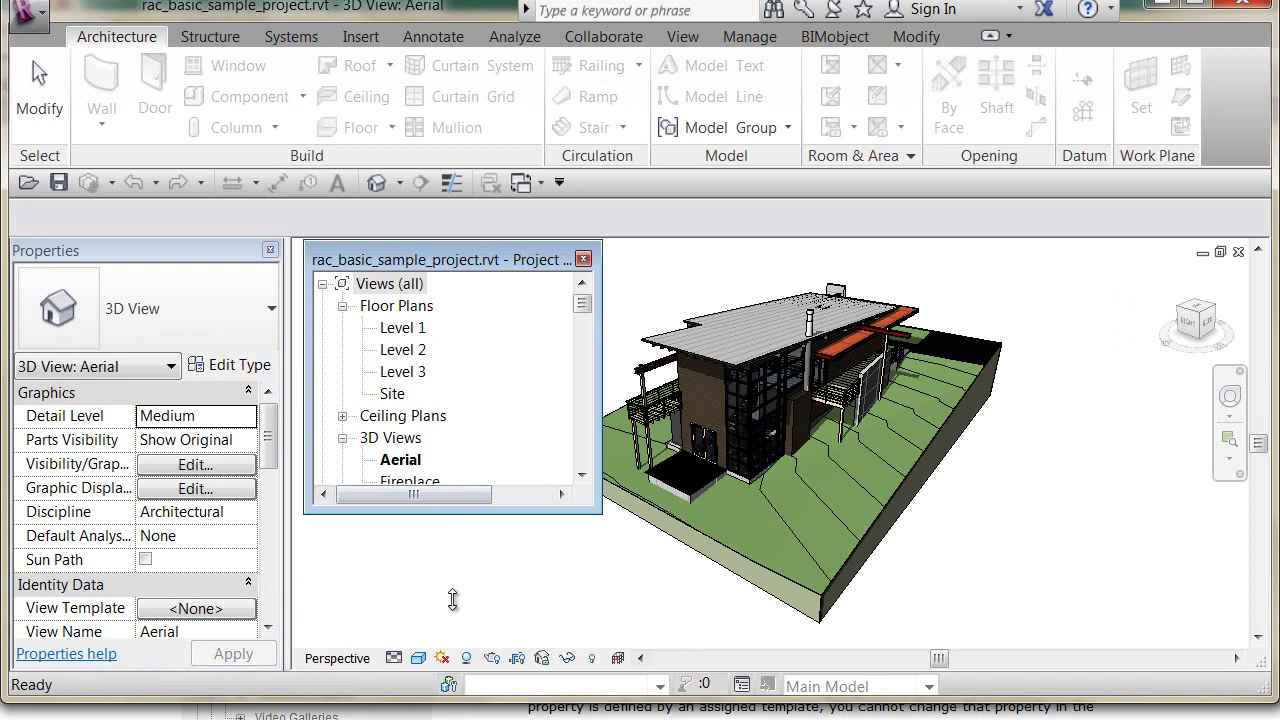
drag(449, 641, 449, 638)
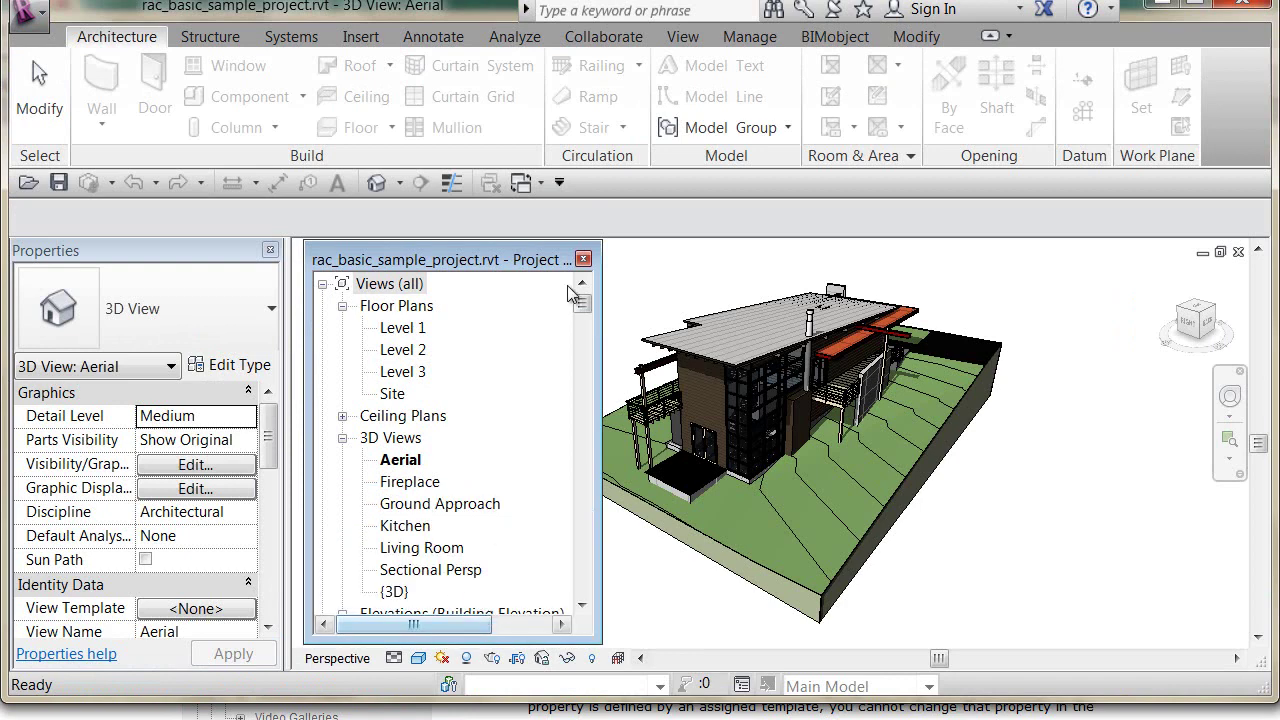
Collapse the view categories in the Project Browser, along with the Views (all), Families and Groups branches
click(397, 289)
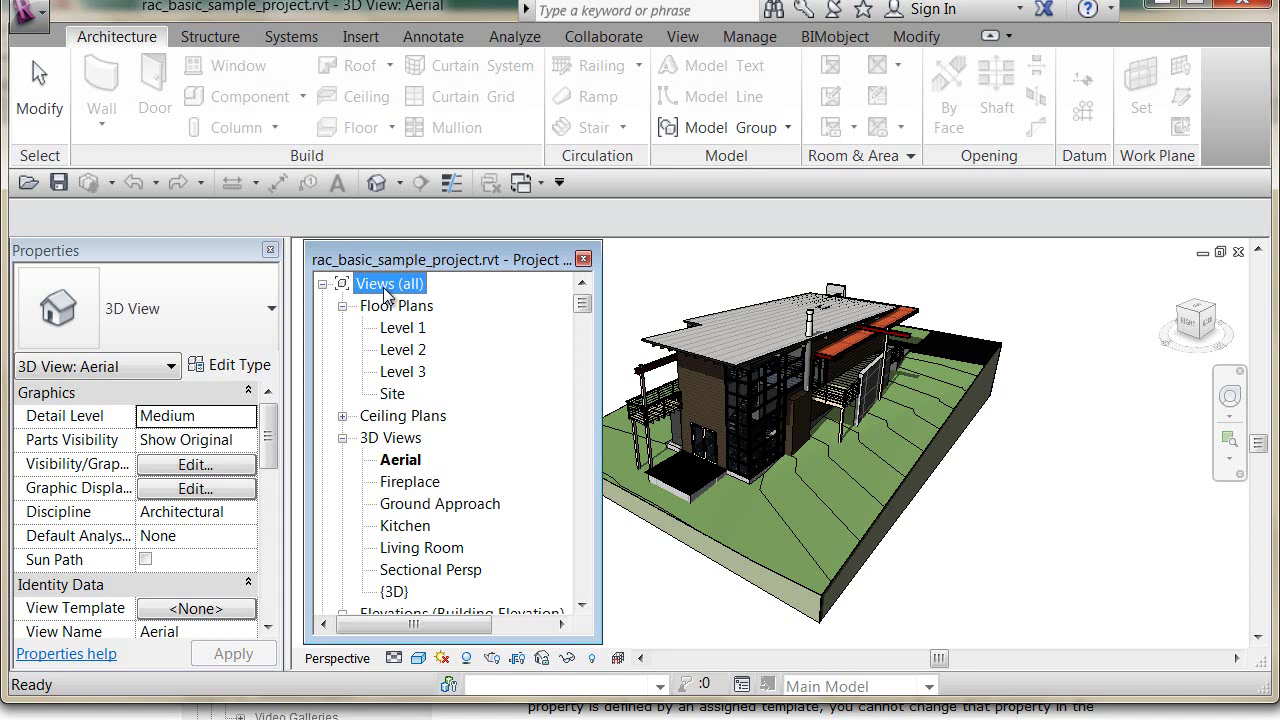
click(342, 307)
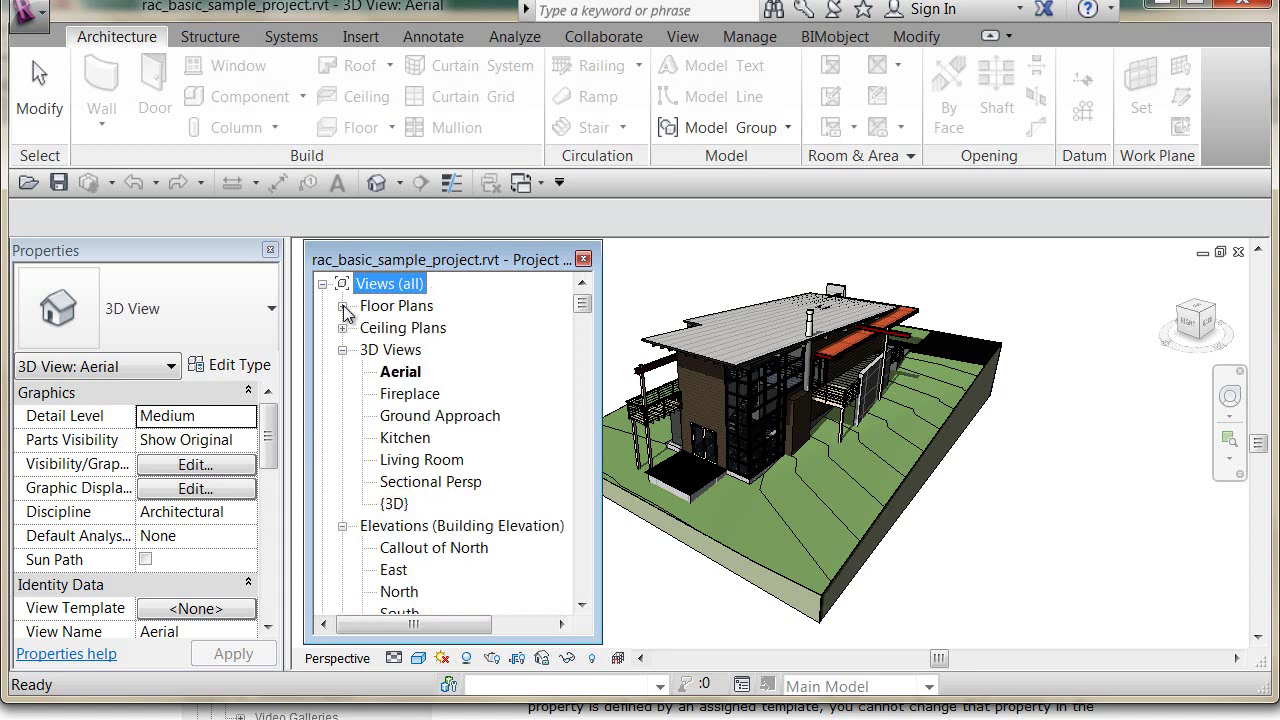
click(342, 350)
click(342, 372)
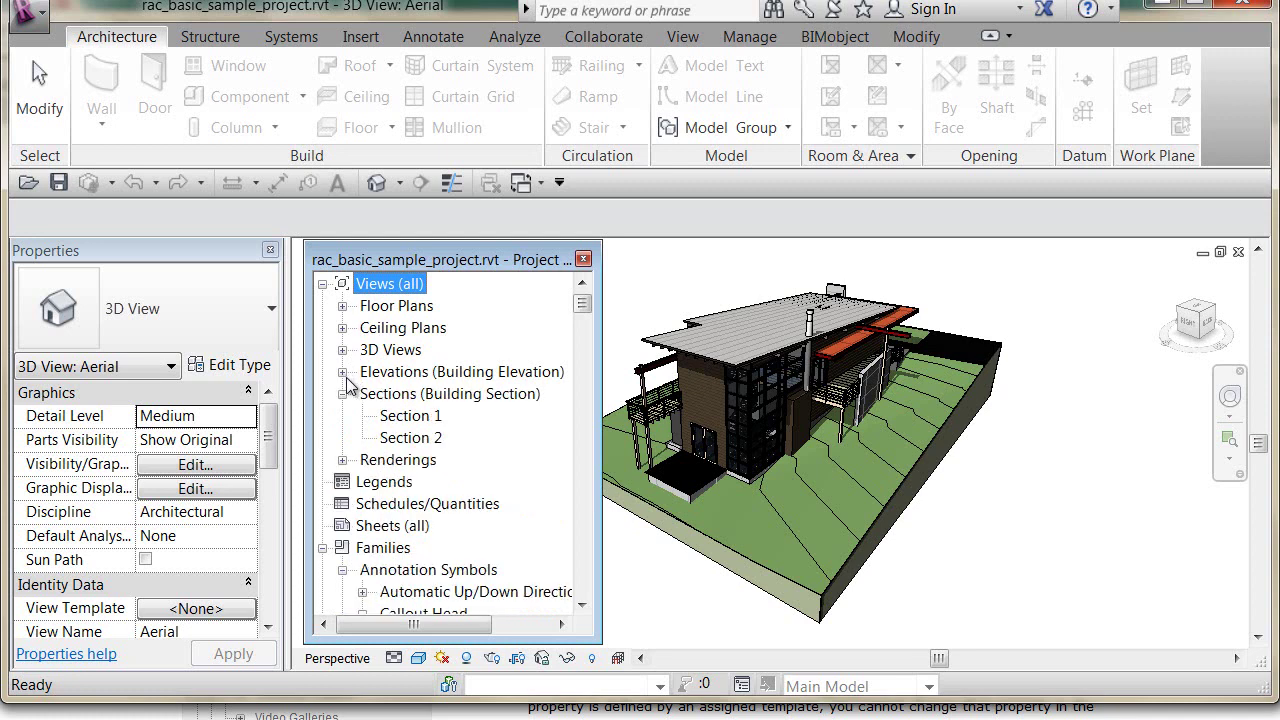
click(342, 394)
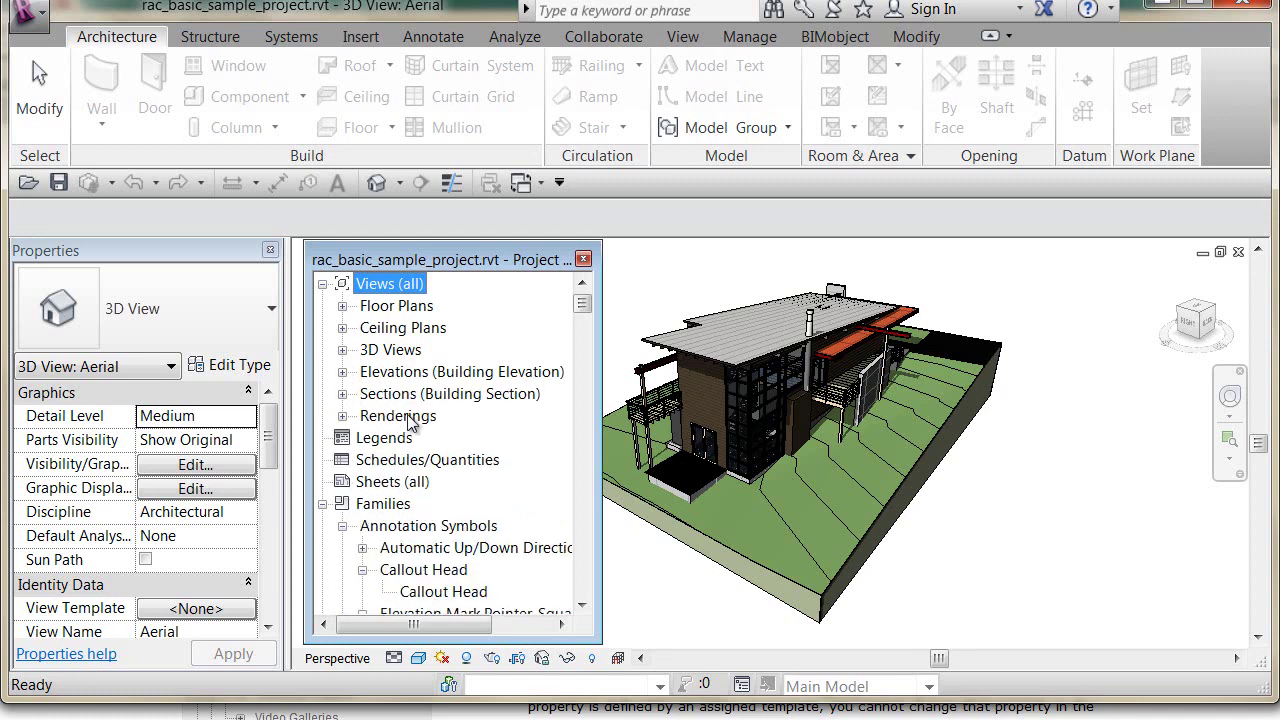
click(322, 284)
click(322, 372)
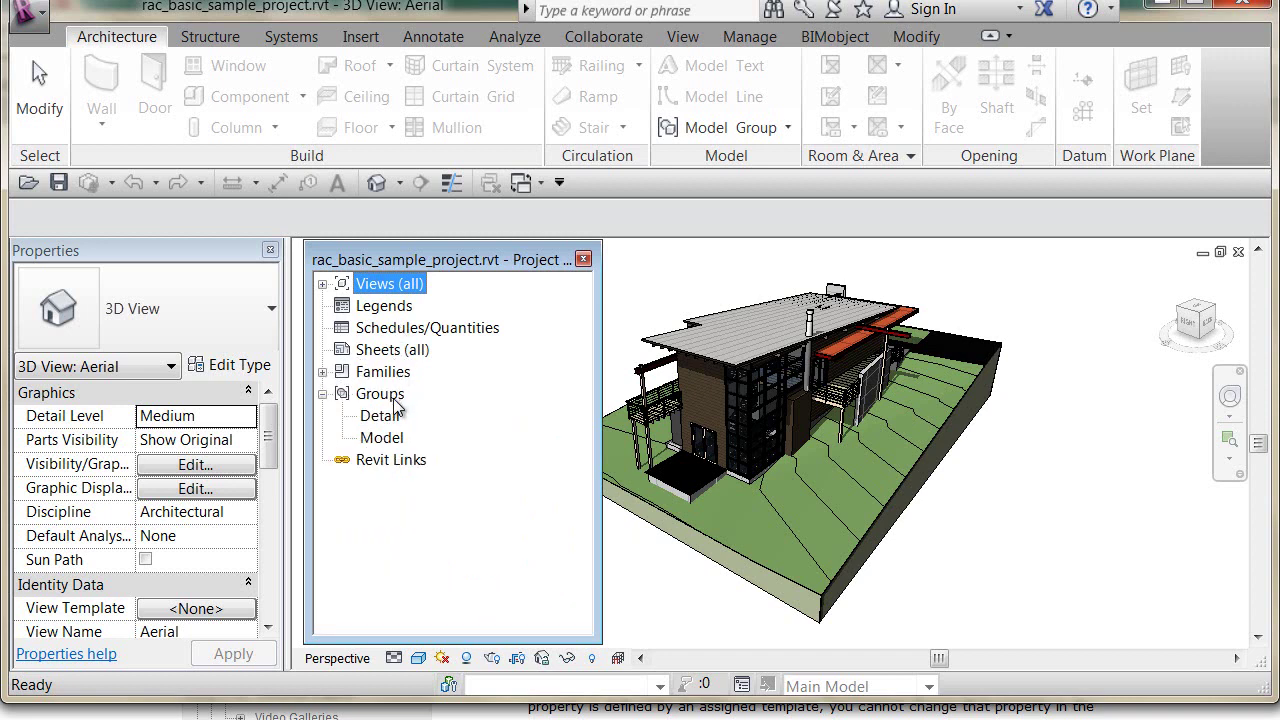
click(322, 394)
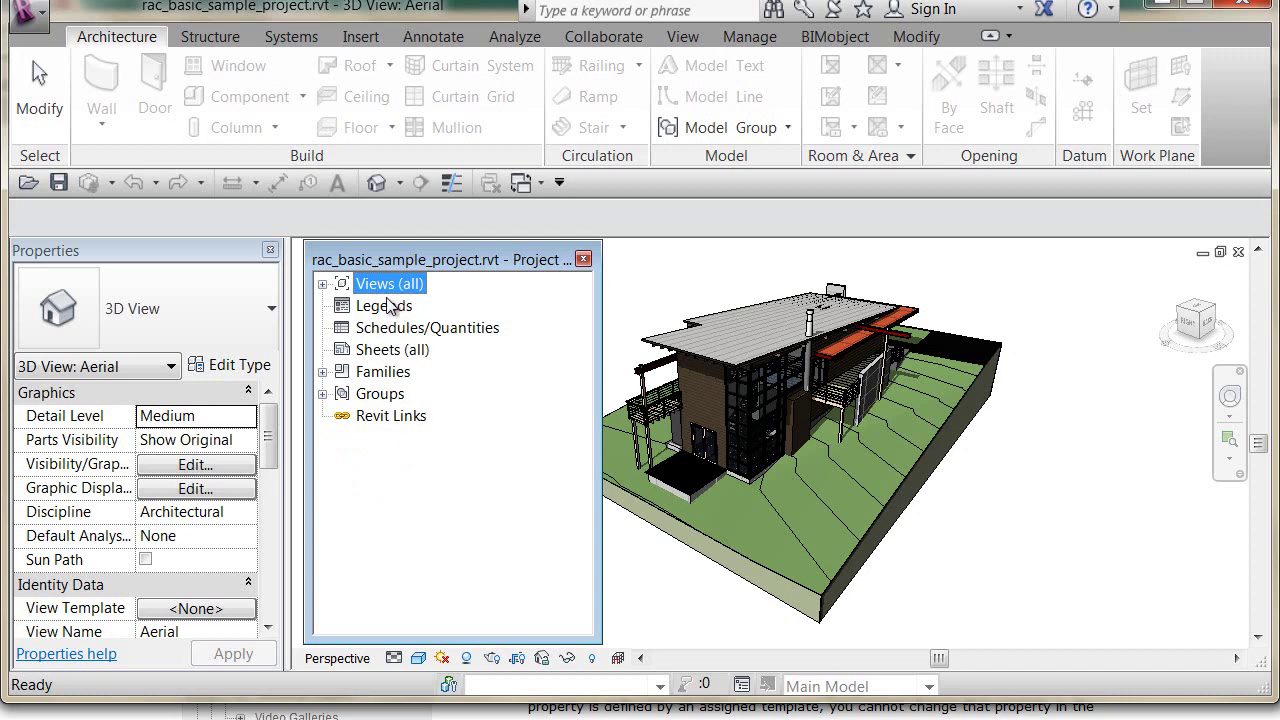
Open the Kitchen view from the 3D Views category and examine its camera properties
click(322, 285)
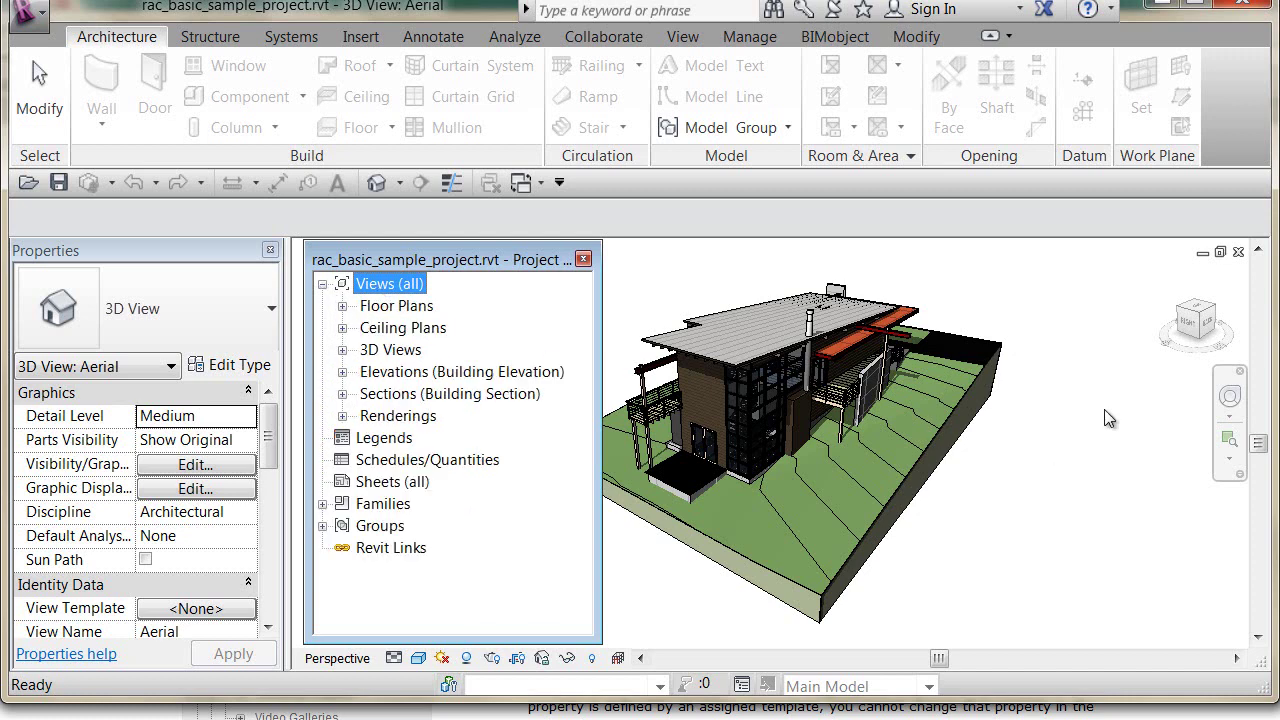
middle_drag(1017, 481, 1143, 499)
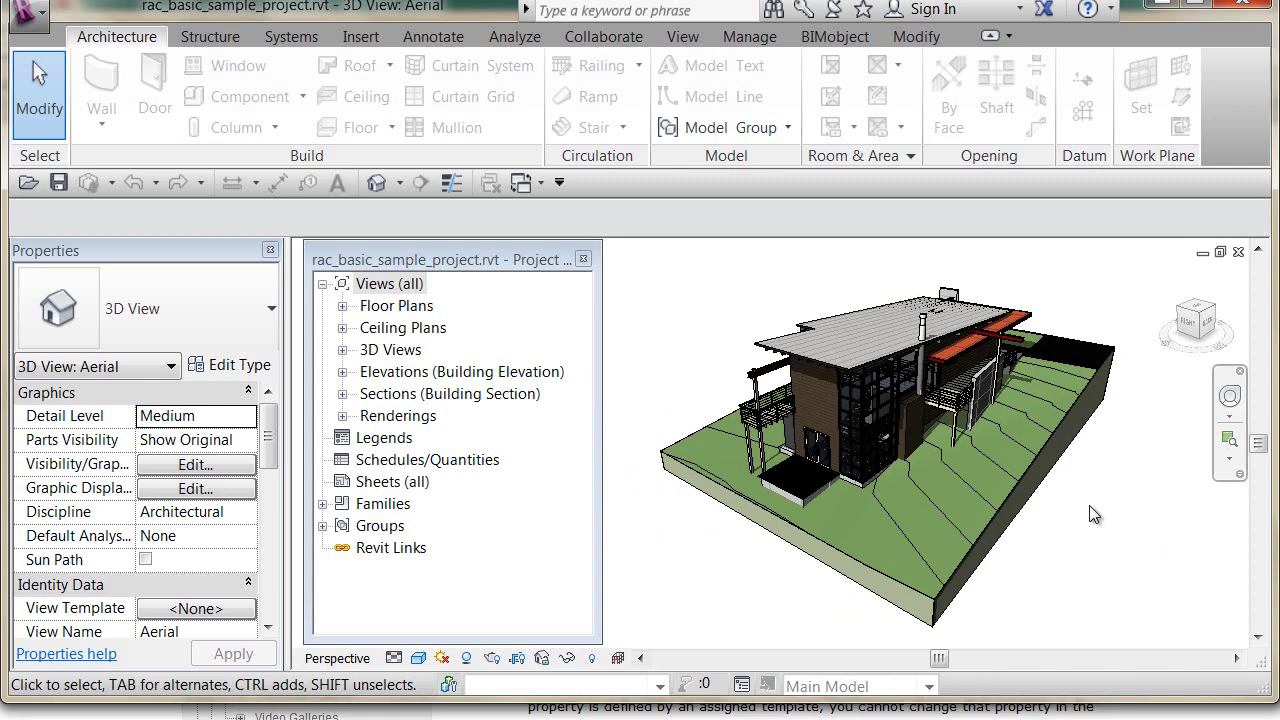
click(342, 349)
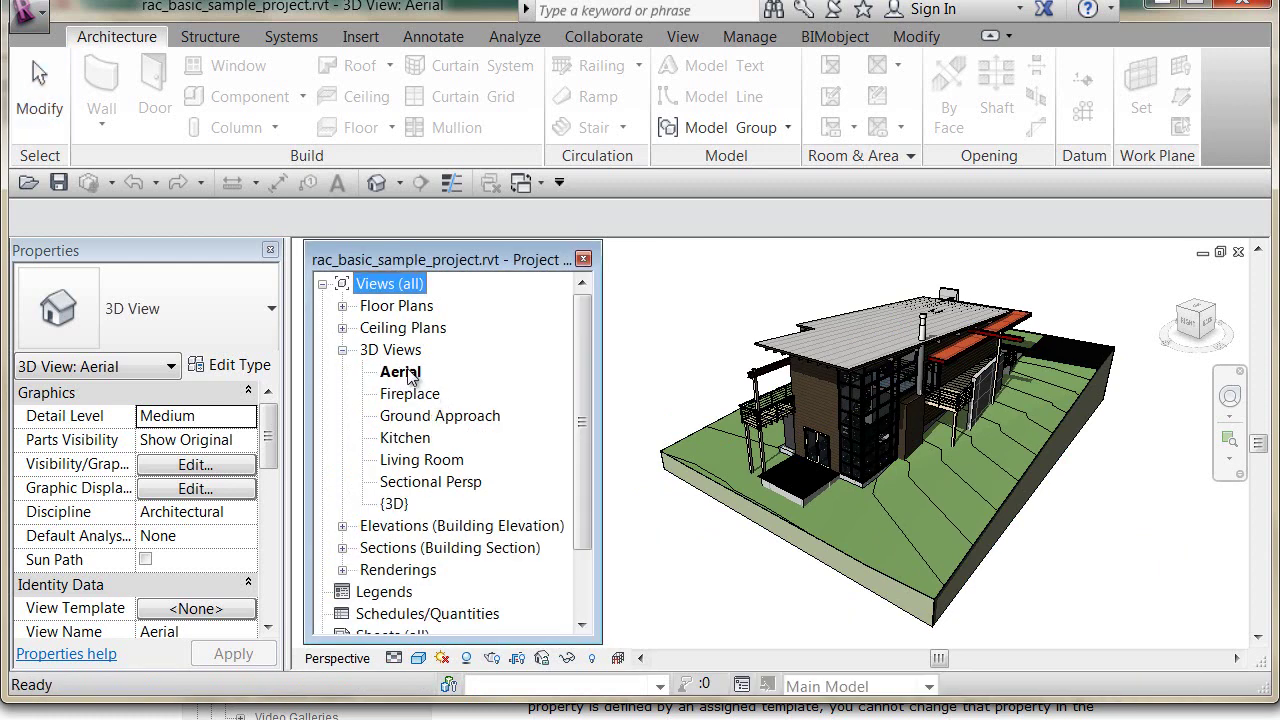
double_click(414, 438)
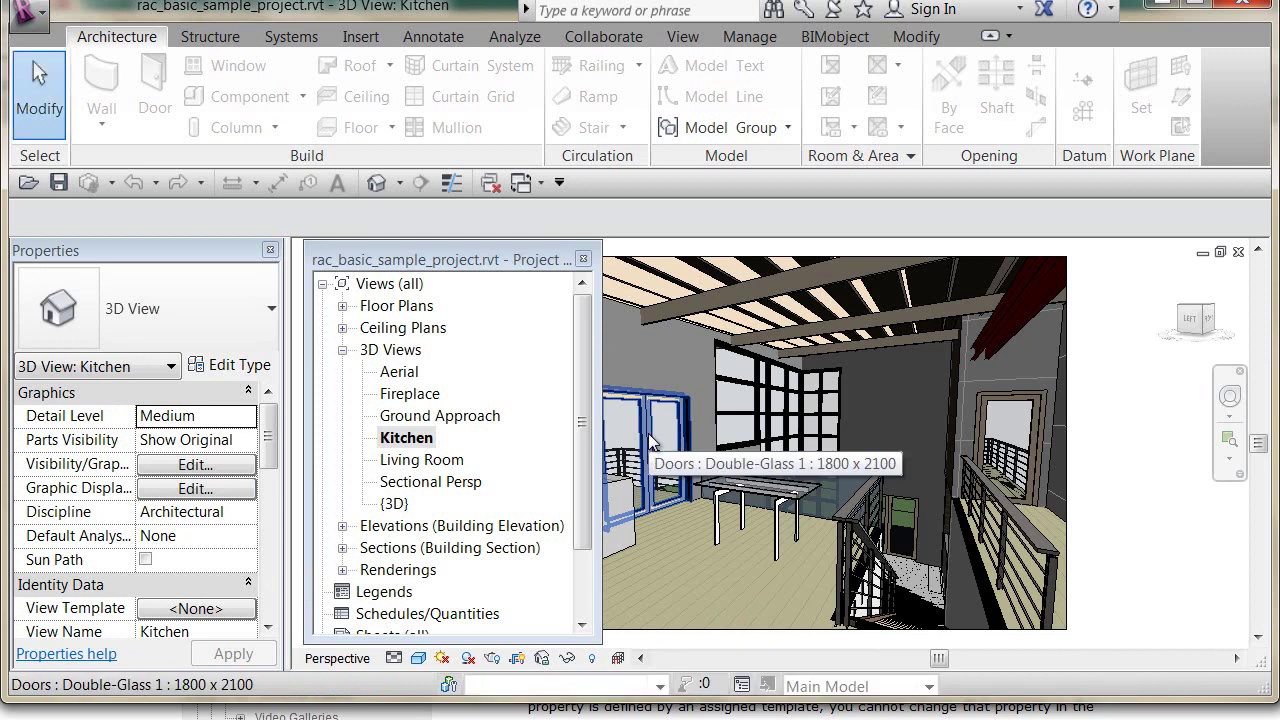
drag(276, 435, 267, 572)
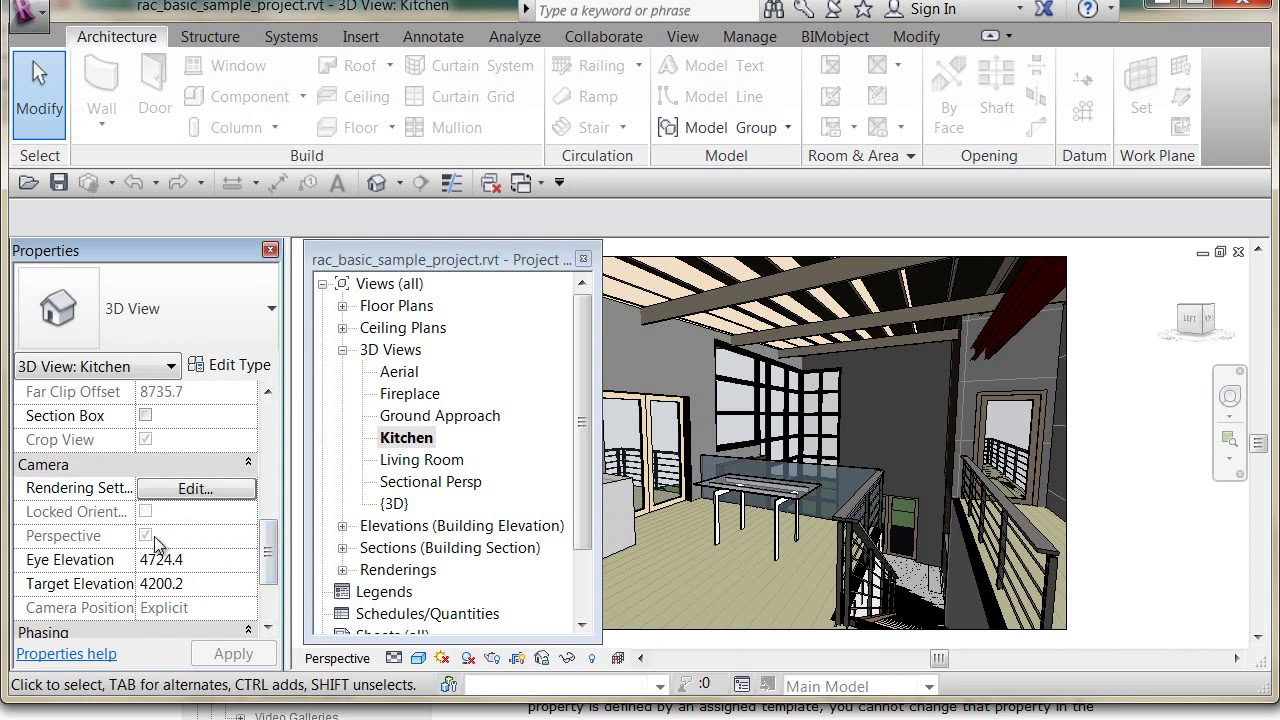
drag(268, 547, 268, 455)
Open the {3D} view and inspect the house closely from a rotated angle along with the view's properties
double_click(395, 504)
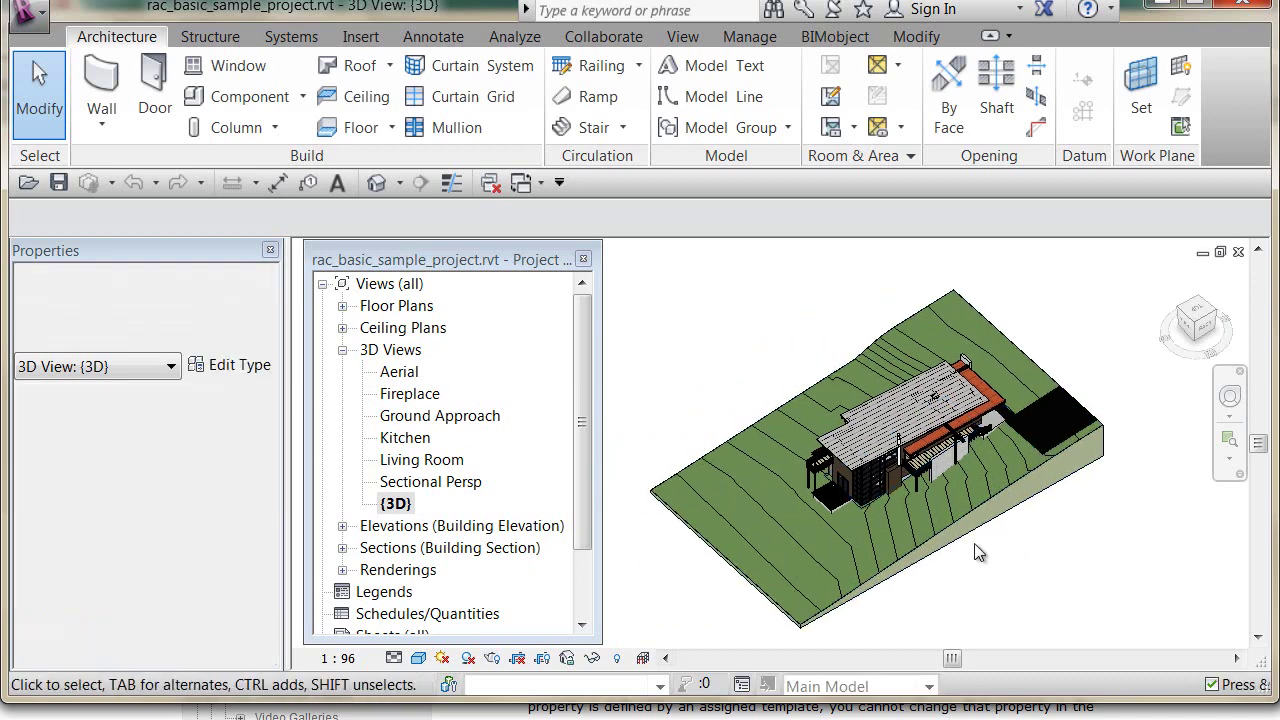
shift+middle_drag(978, 553, 1033, 477)
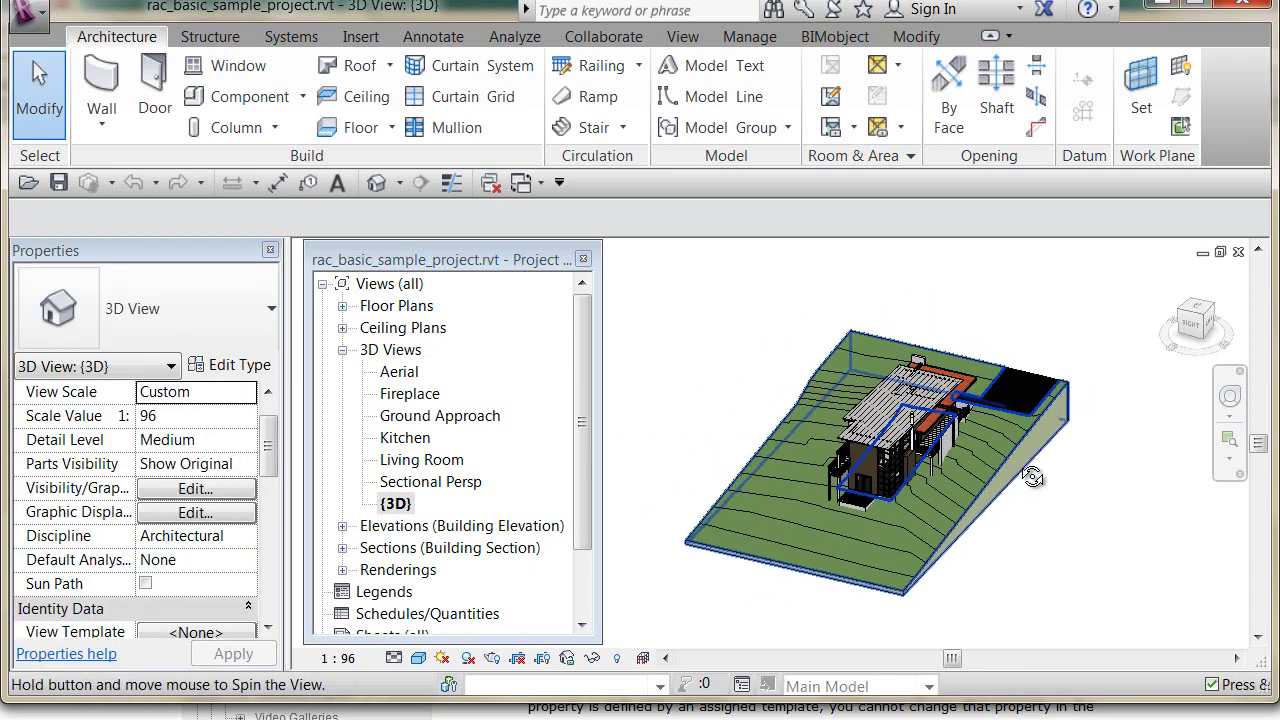
scroll(917, 445, up, 5)
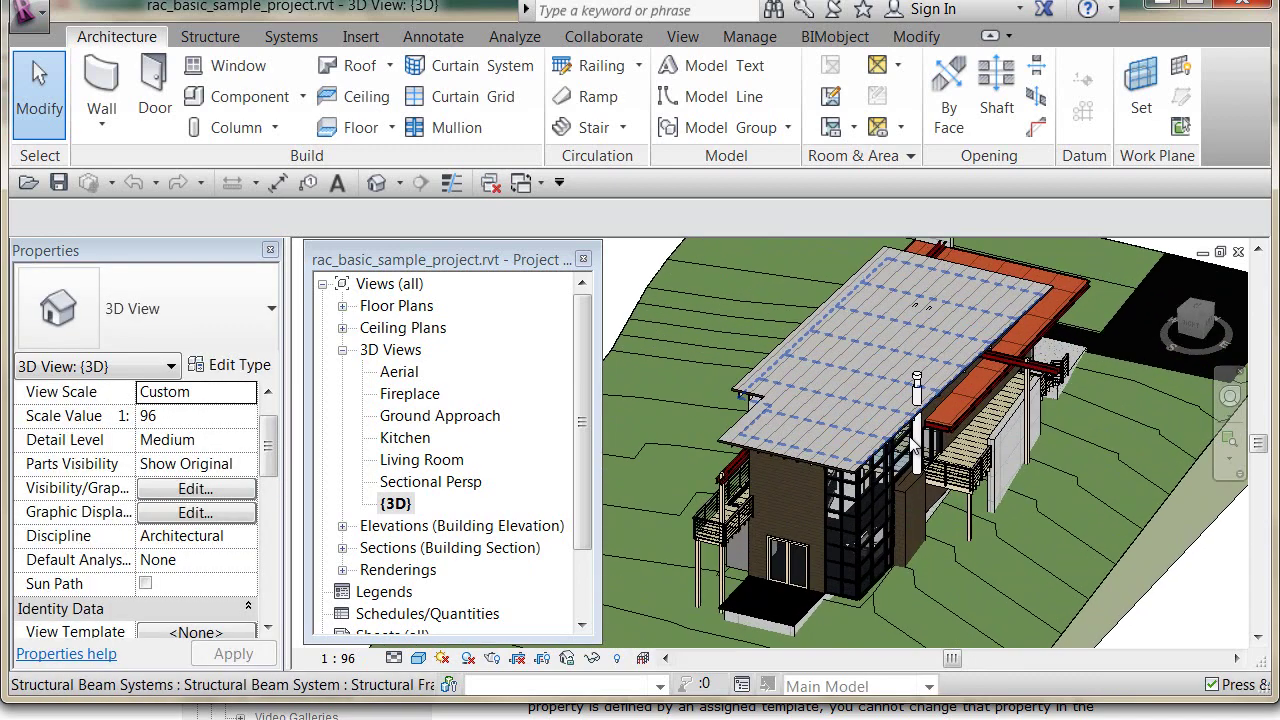
scroll(913, 448, up, 2)
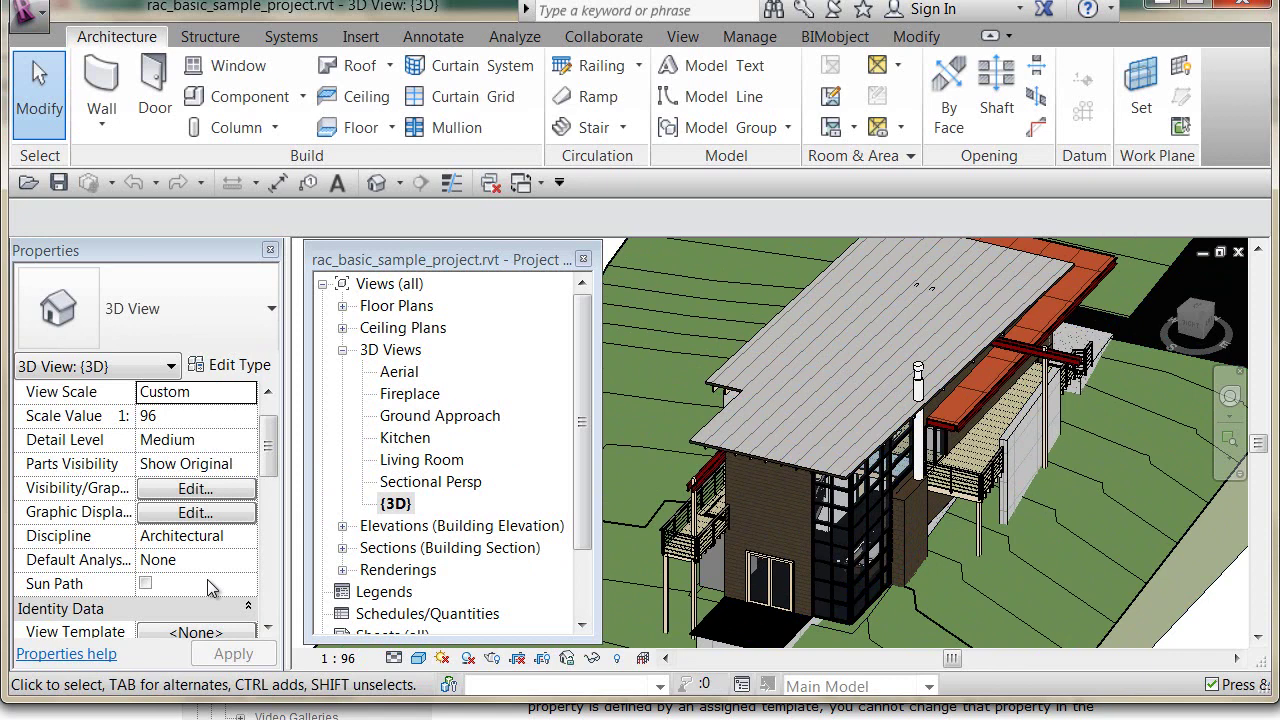
mouse_move(268, 445)
mouse_down()
mouse_move(270, 590)
mouse_move(268, 445)
mouse_up()
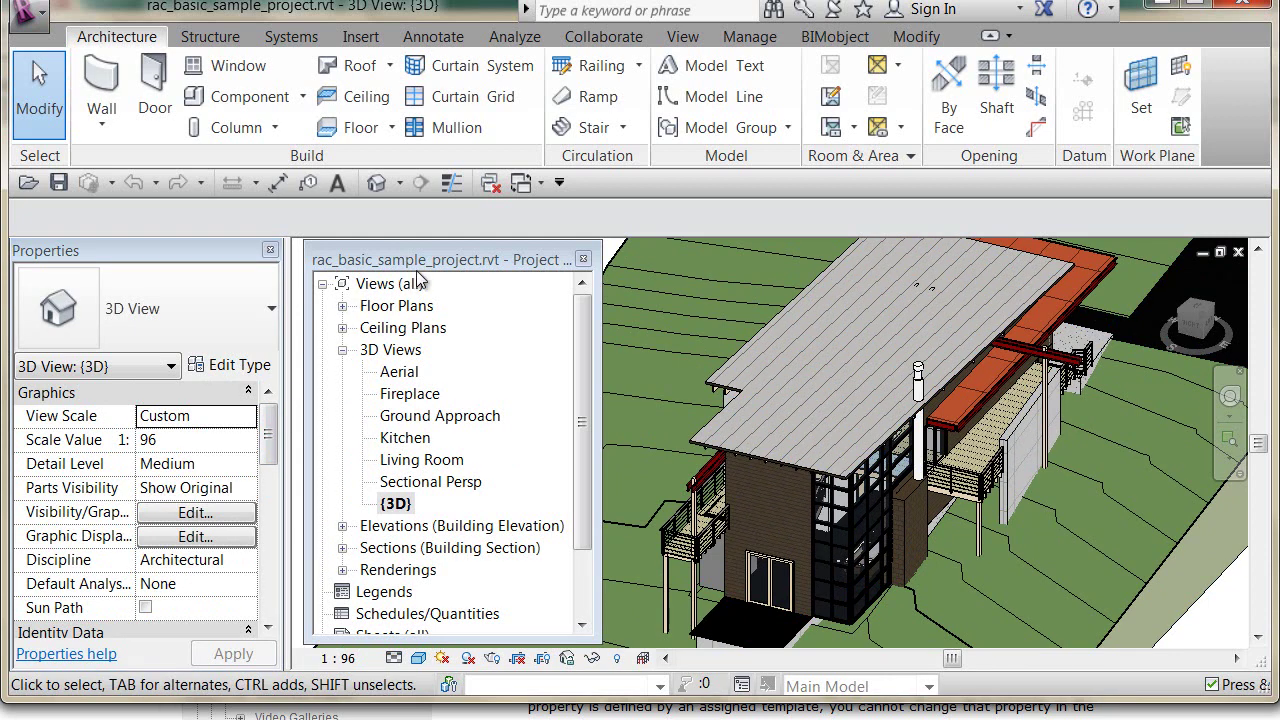
Review the views listed under Floor Plans and Ceiling Plans, then collapse the whole Views (all) branch
click(342, 350)
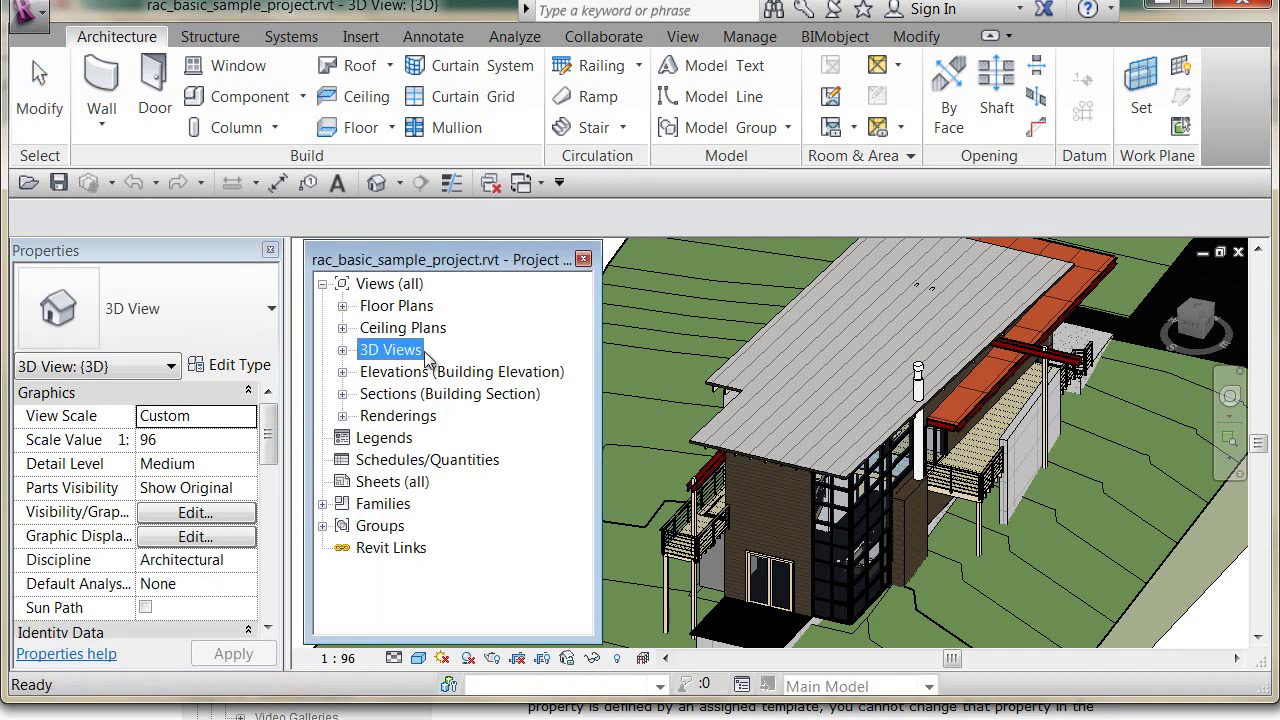
click(342, 306)
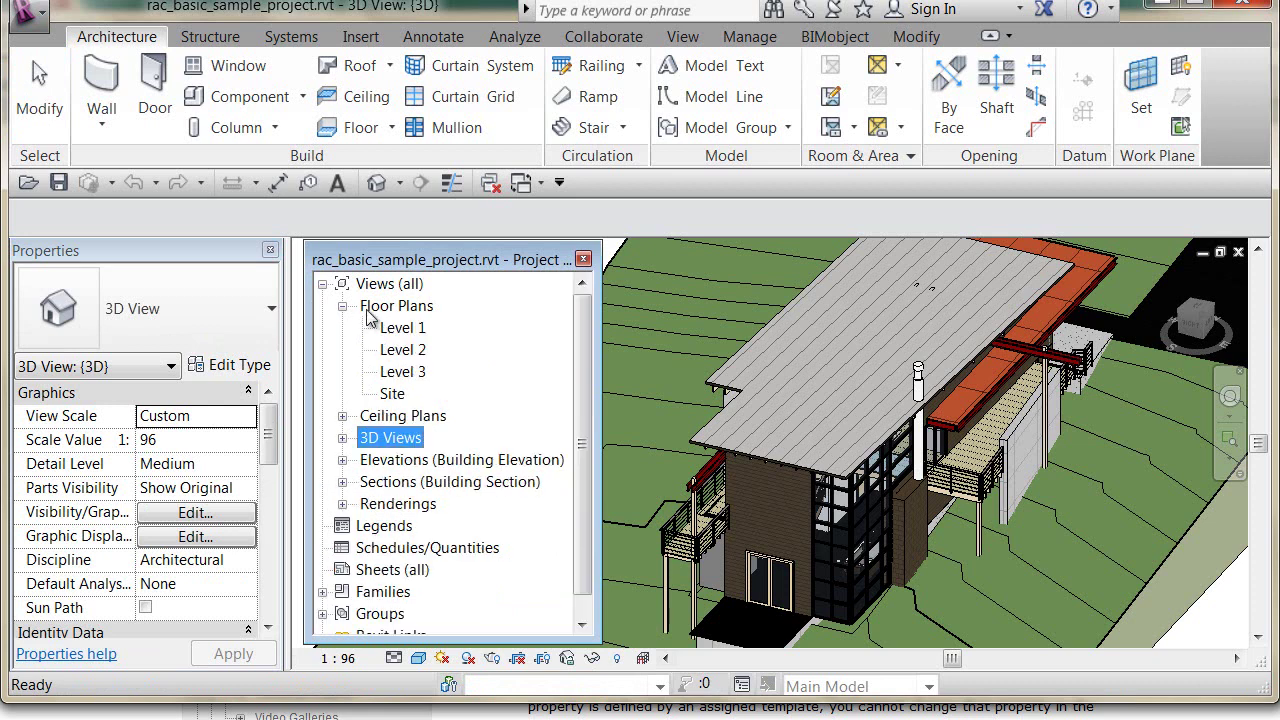
click(342, 416)
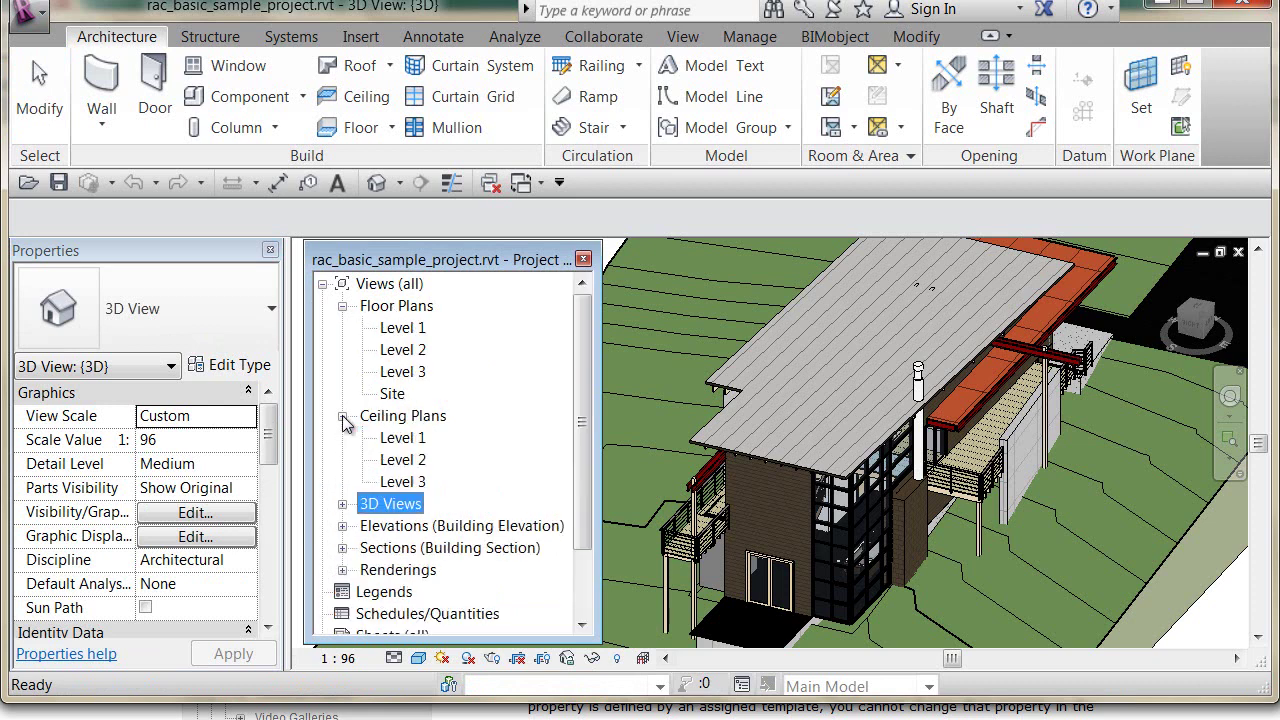
click(322, 284)
Start a new sheet under Sheets (all) and browse to the Titleblocks folder of the US Imperial library to load a titleblock
click(396, 355)
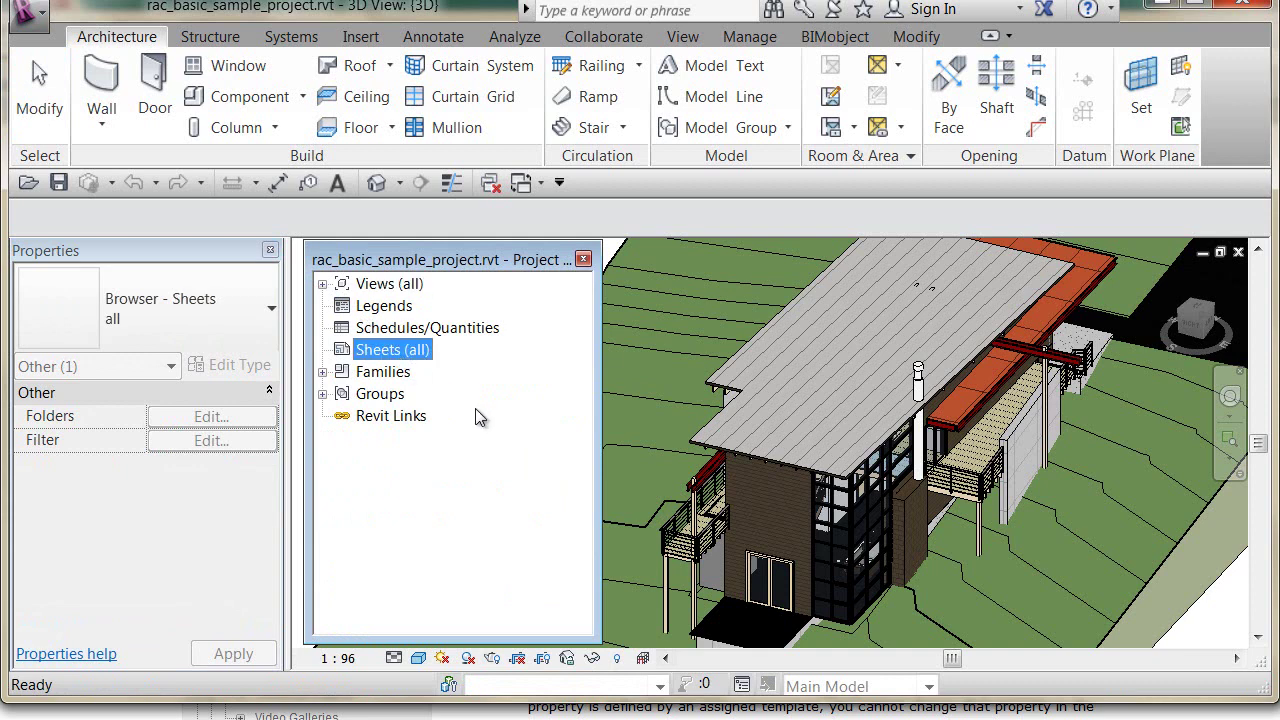
right_click(368, 350)
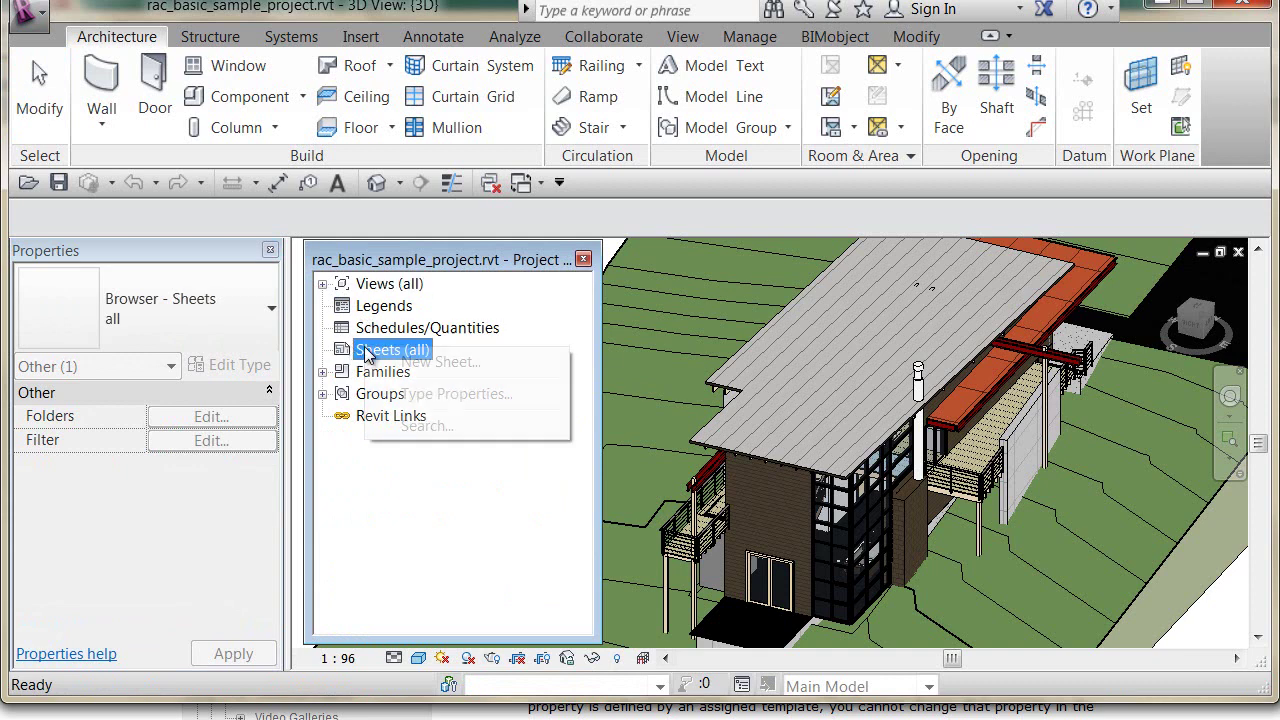
click(476, 372)
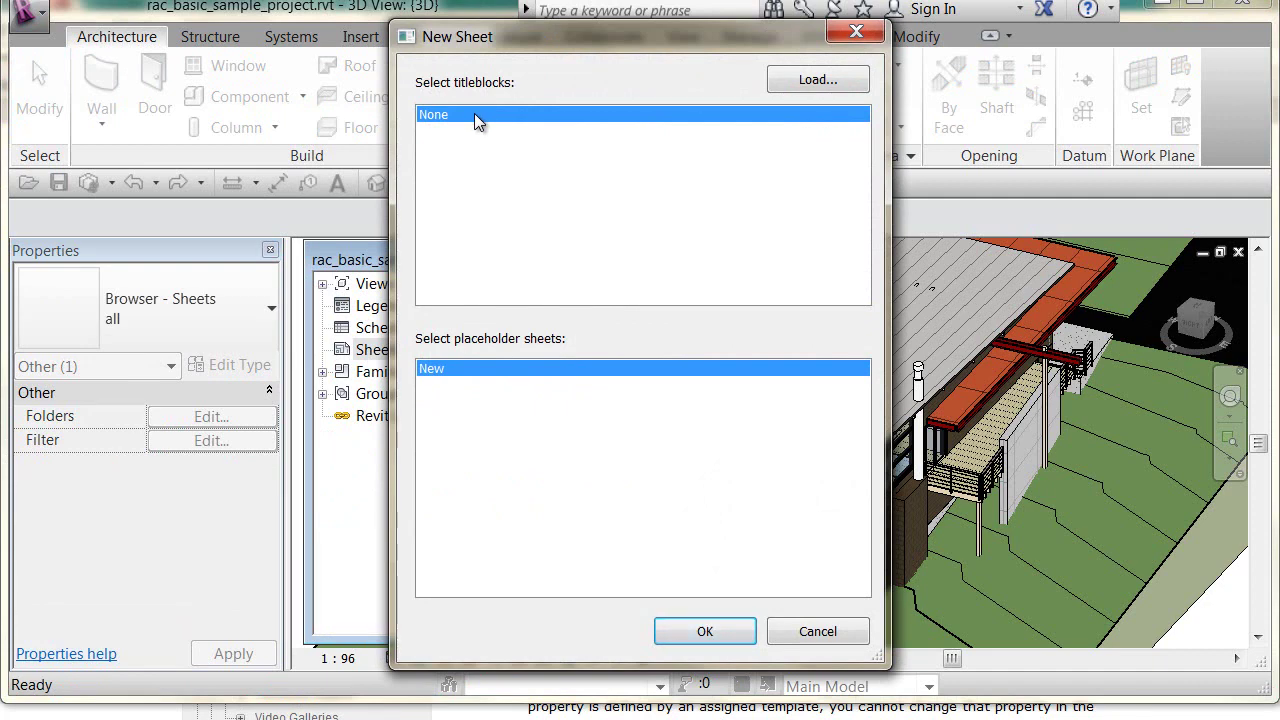
click(800, 88)
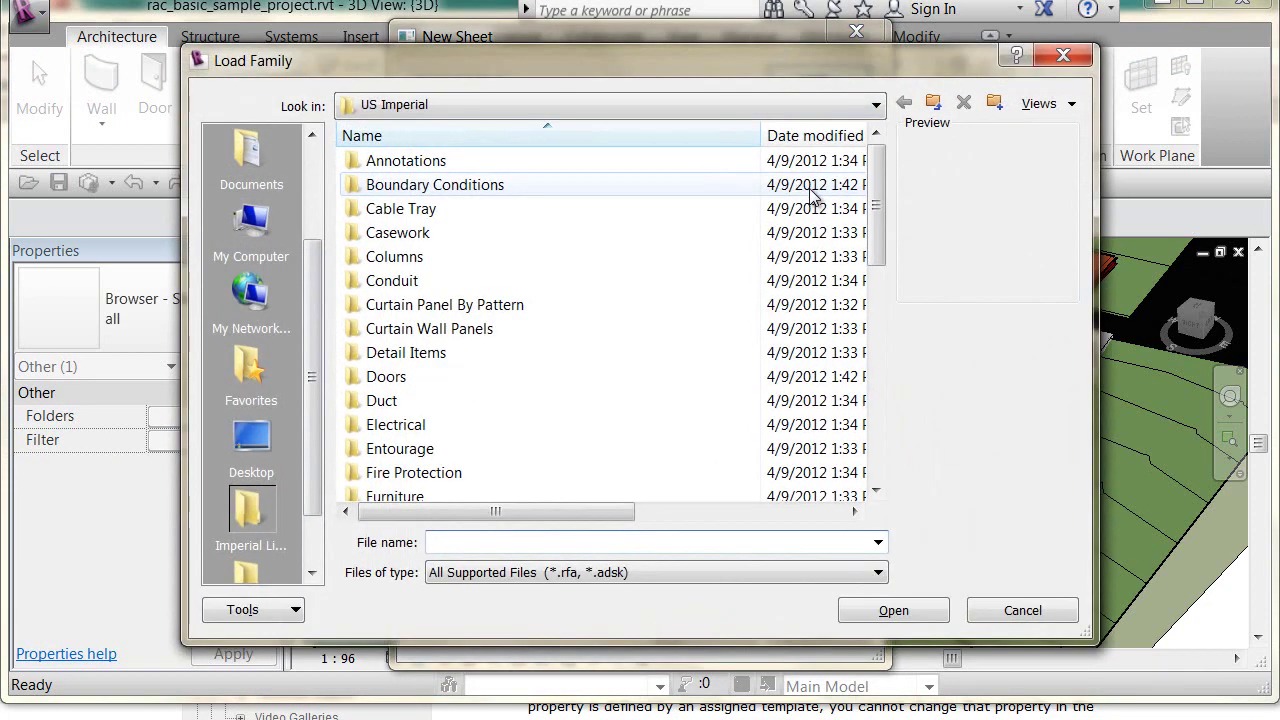
click(470, 338)
scroll(470, 340, down, 5)
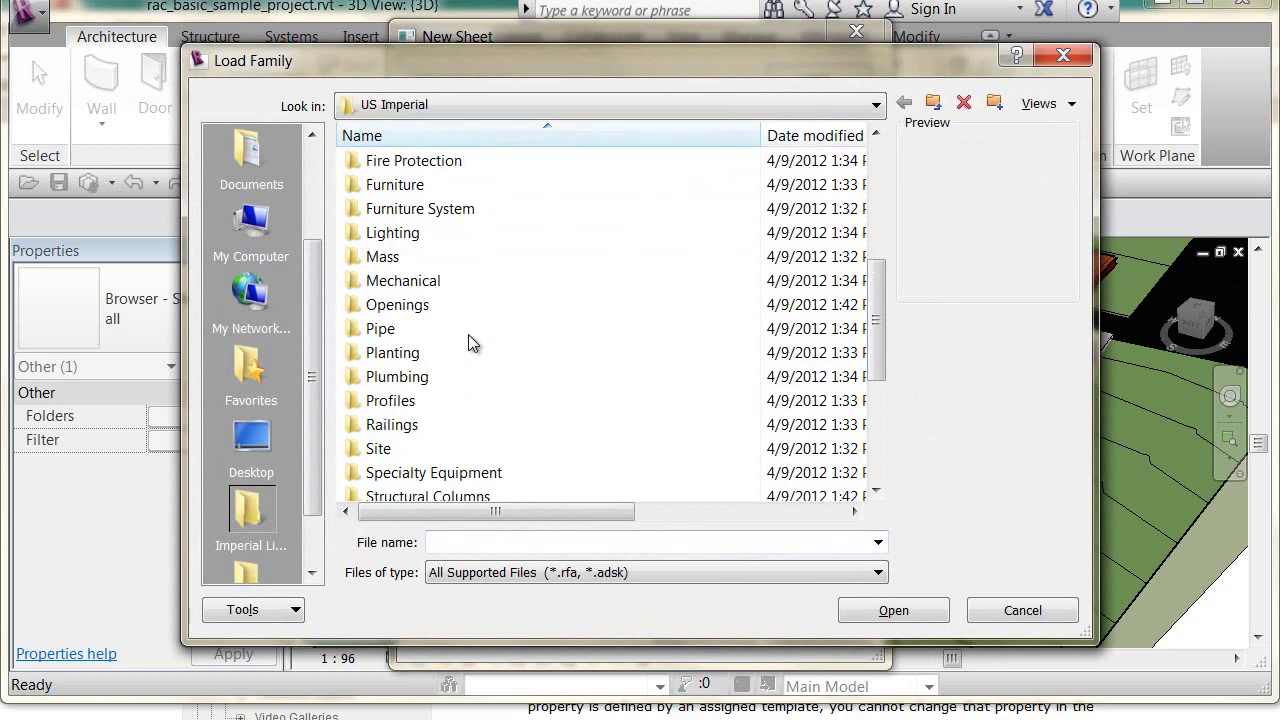
scroll(473, 342, down, 4)
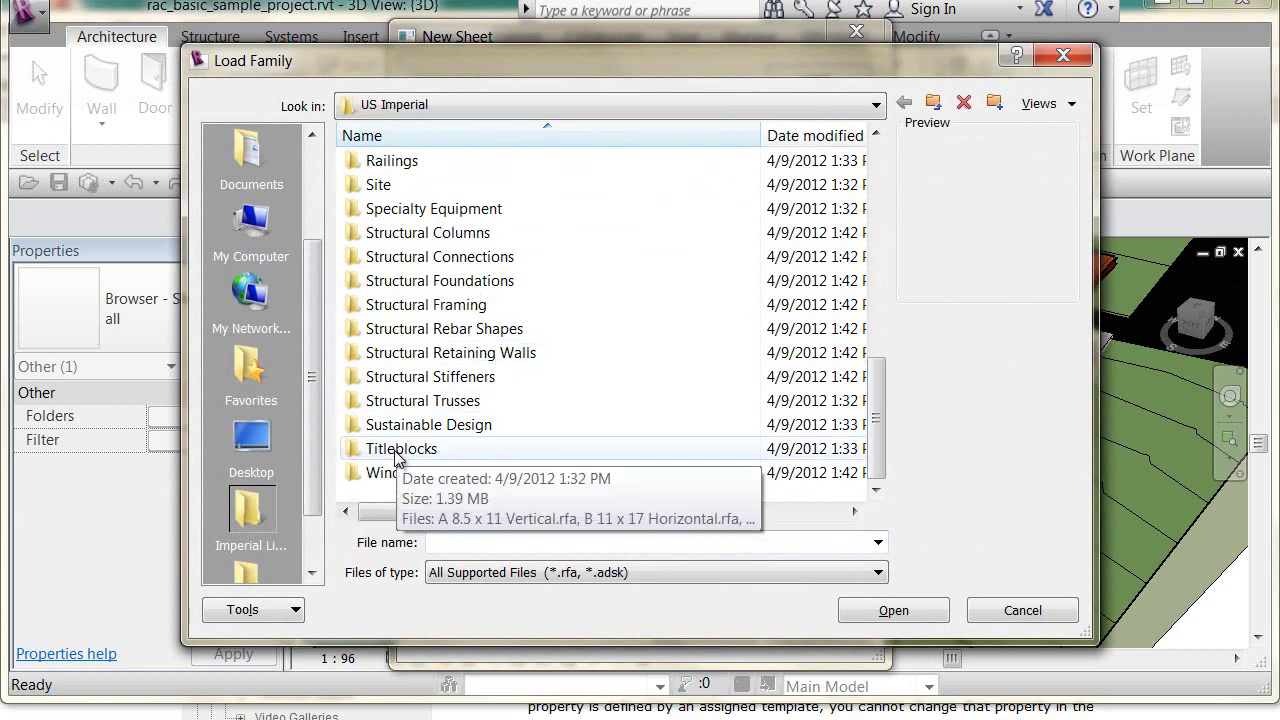
click(488, 104)
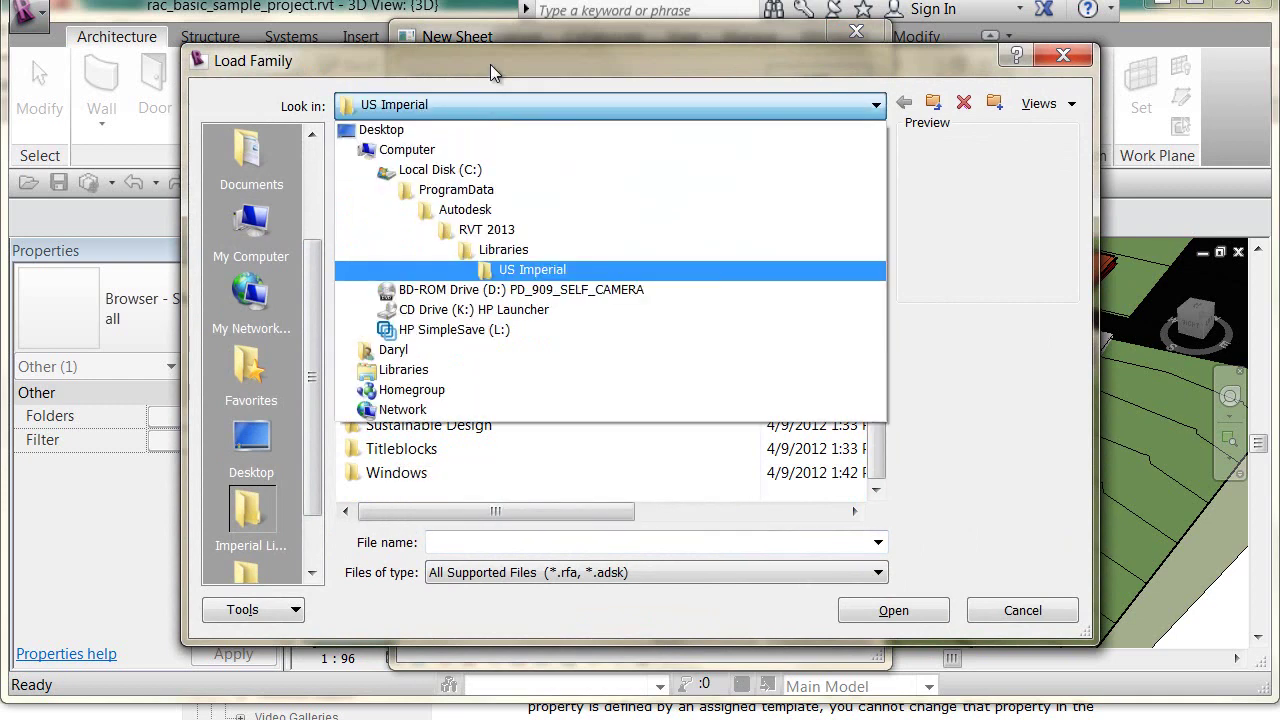
click(490, 66)
double_click(402, 448)
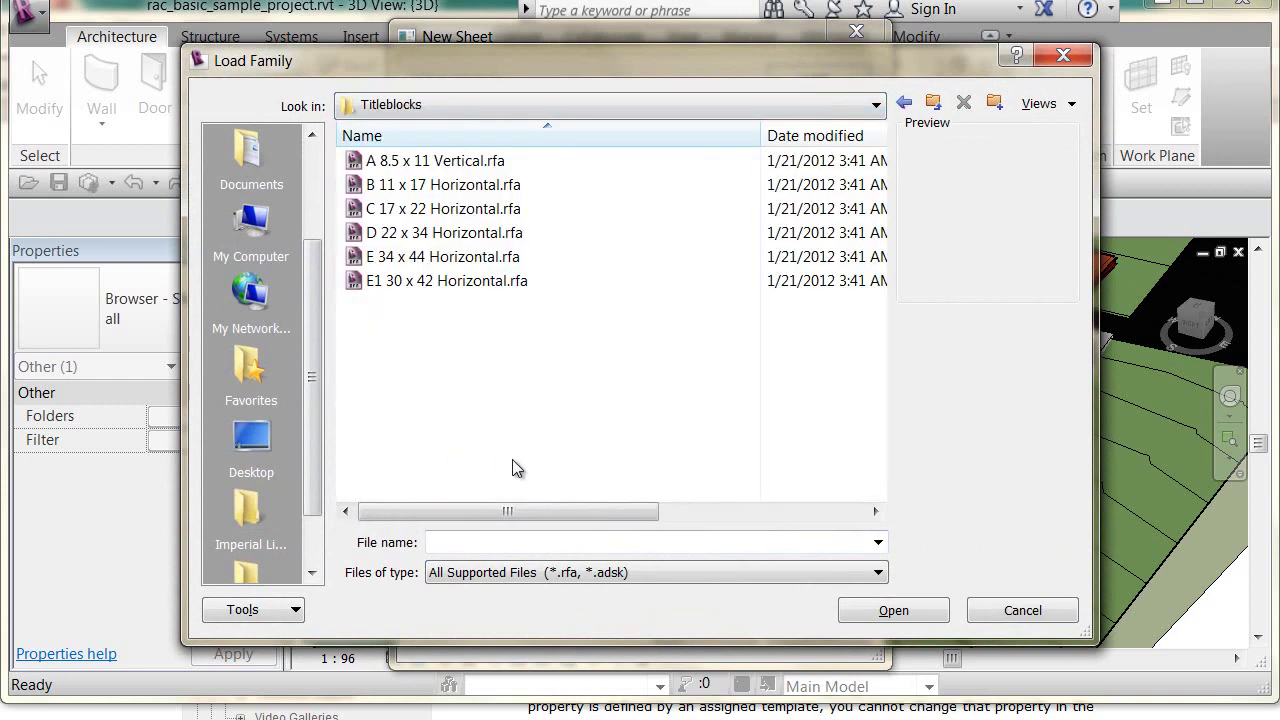
Load the D 22 x 34 Horizontal.rfa titleblock and create the new sheet with it
click(457, 241)
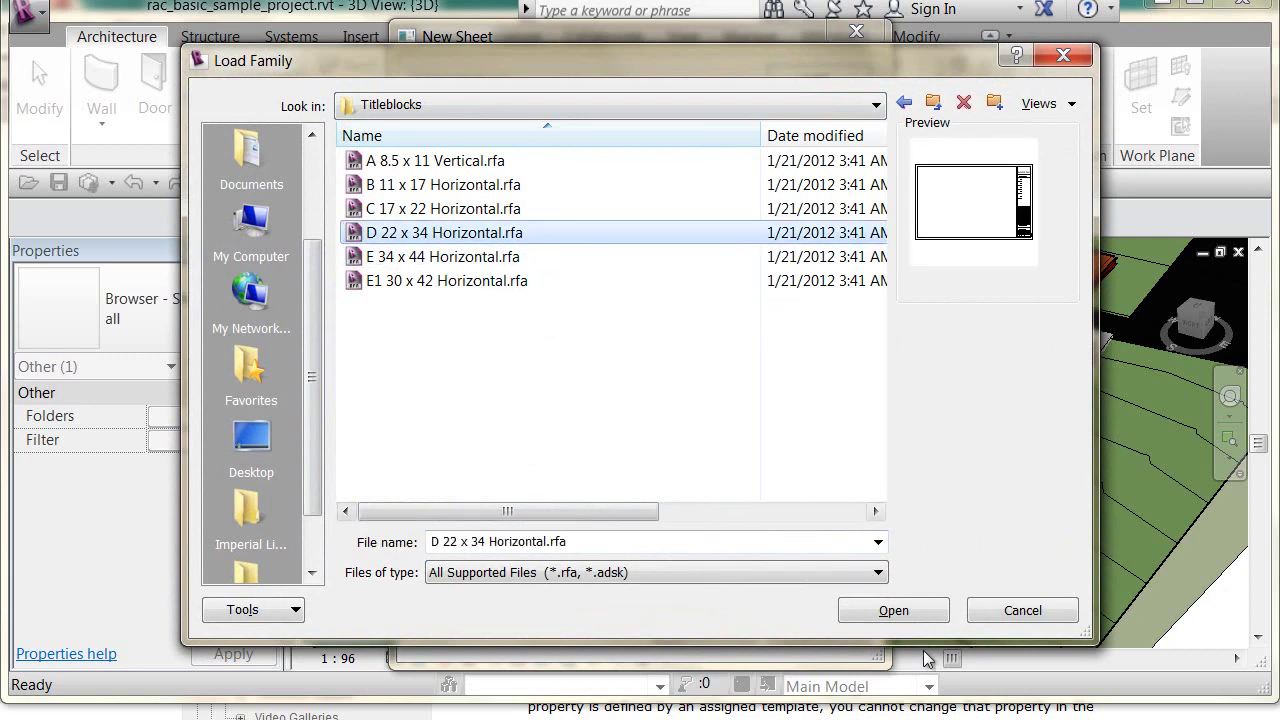
click(906, 618)
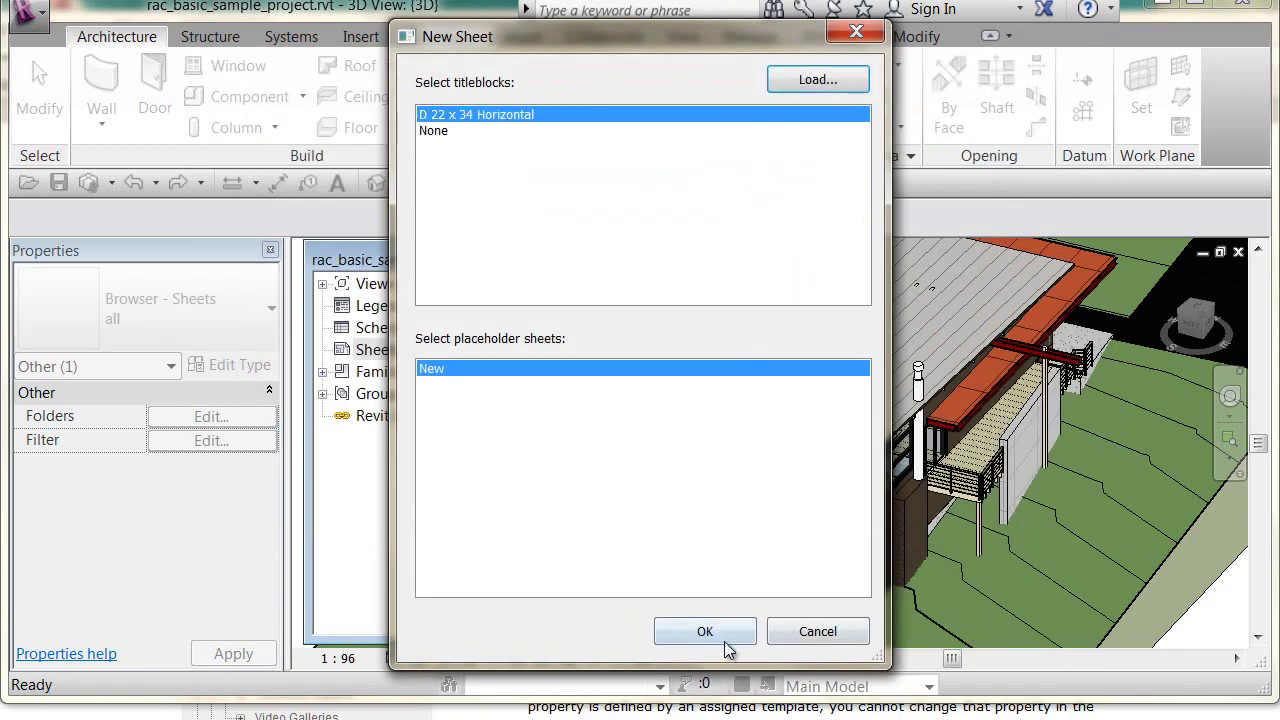
click(707, 632)
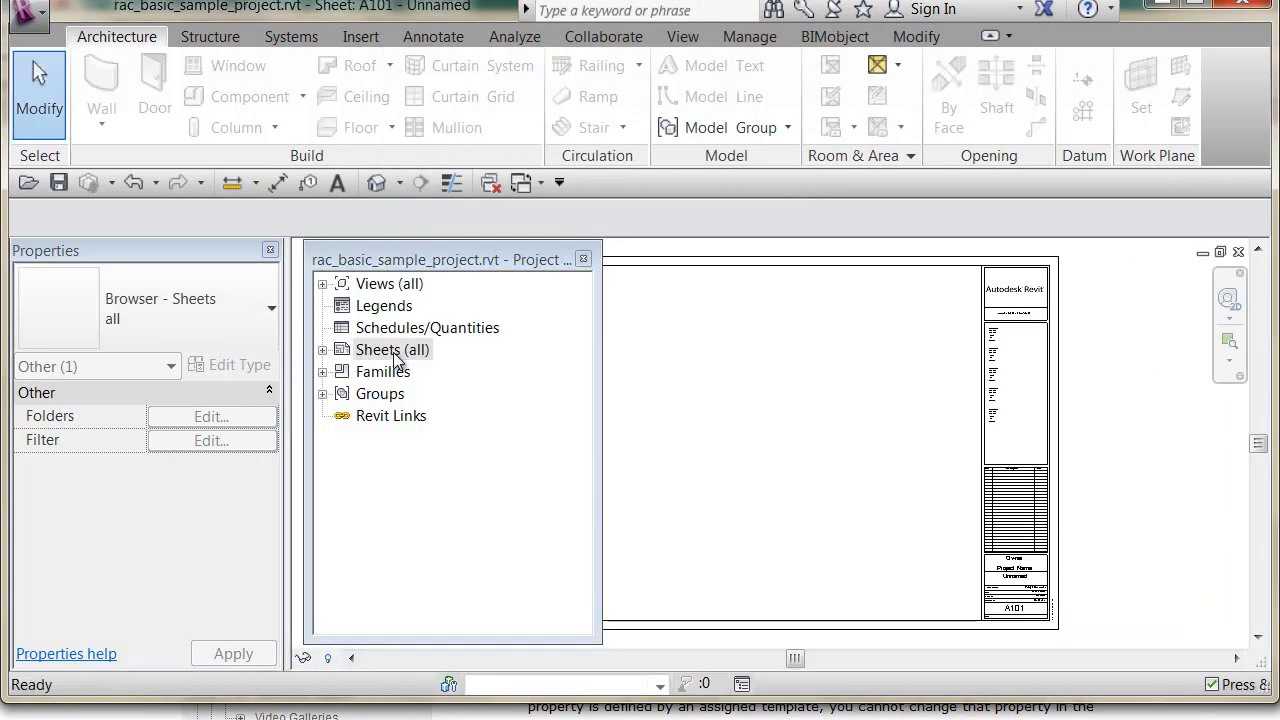
Create two more sheets, A102 and A103, under Sheets (all) with the D 22 x 34 Horizontal titleblock
right_click(396, 353)
click(471, 369)
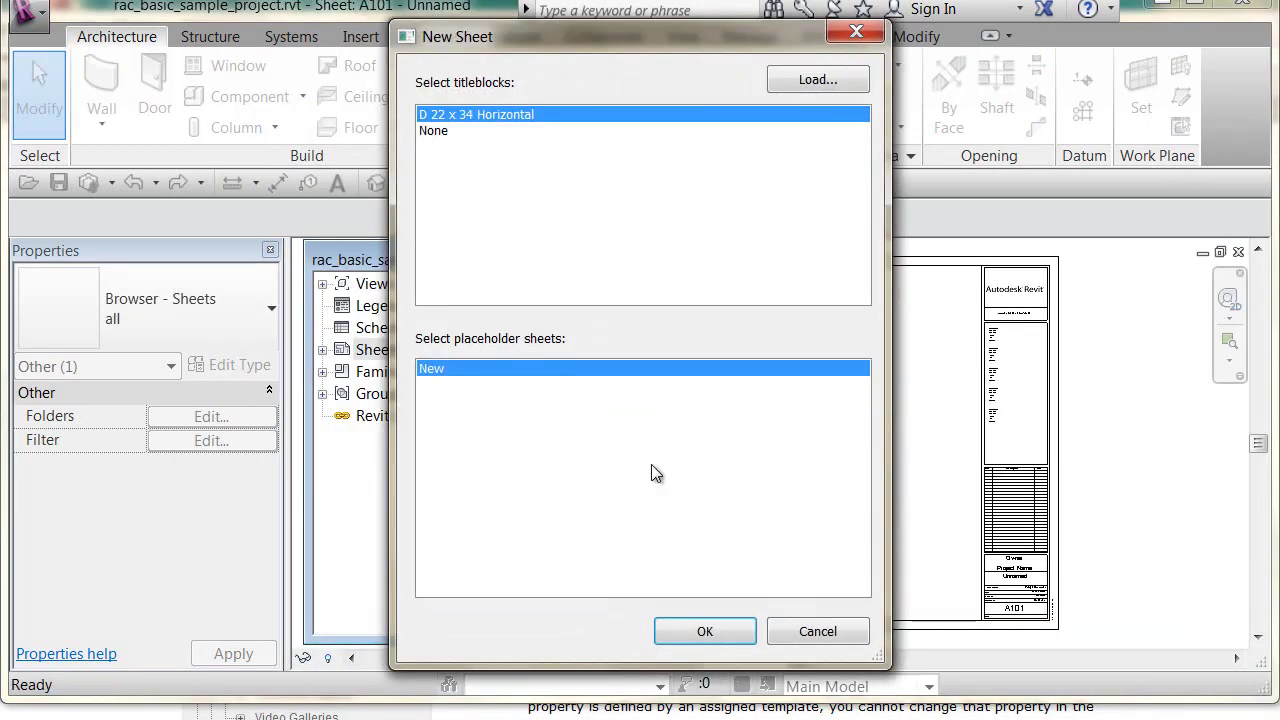
click(694, 631)
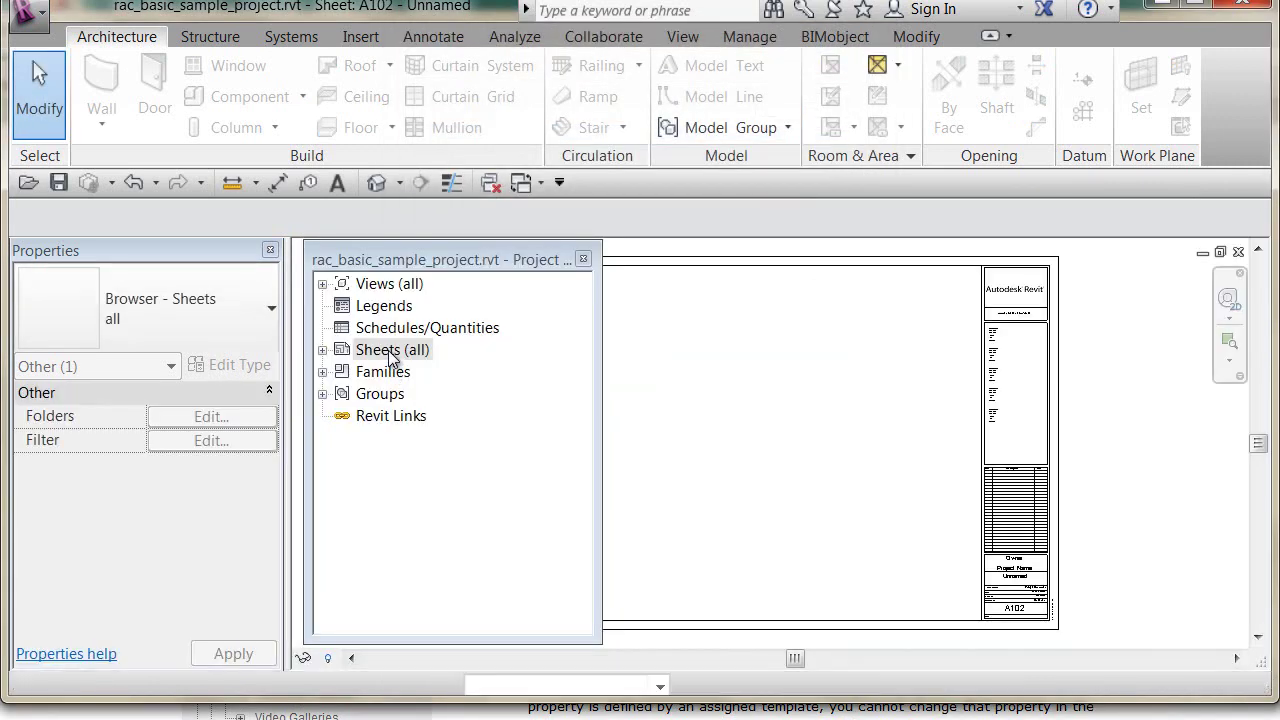
right_click(394, 352)
click(466, 368)
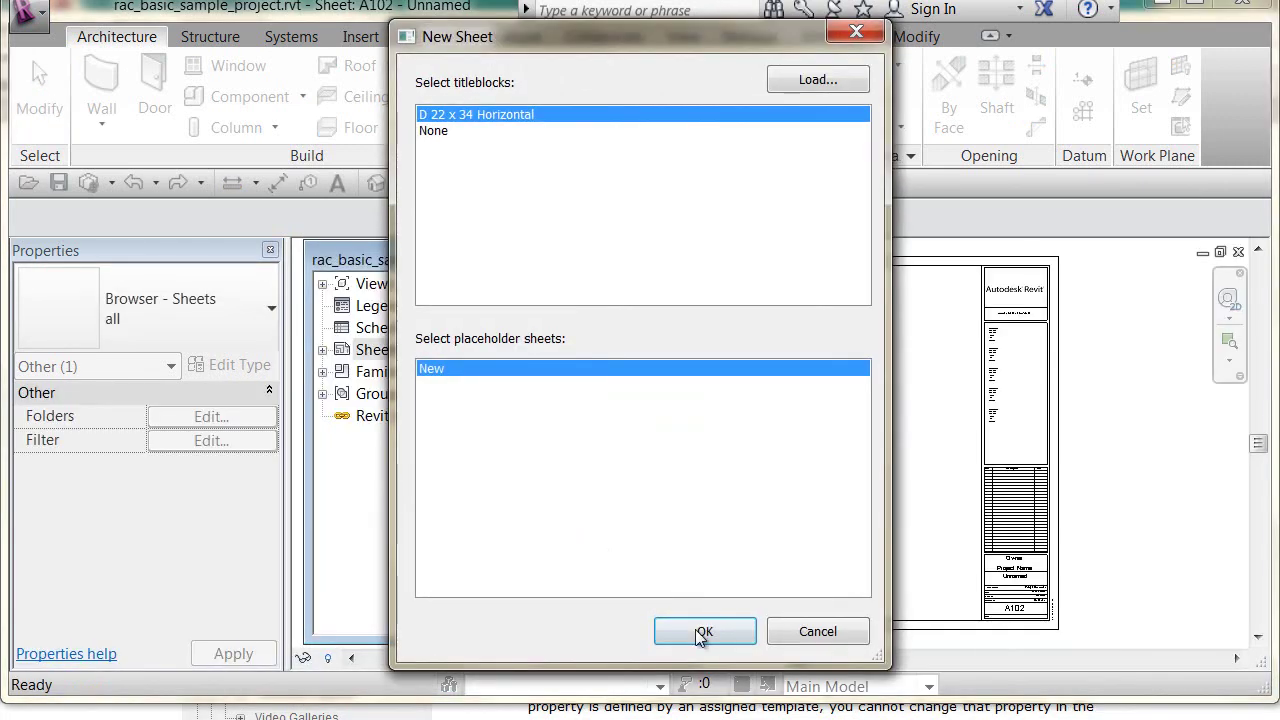
click(700, 632)
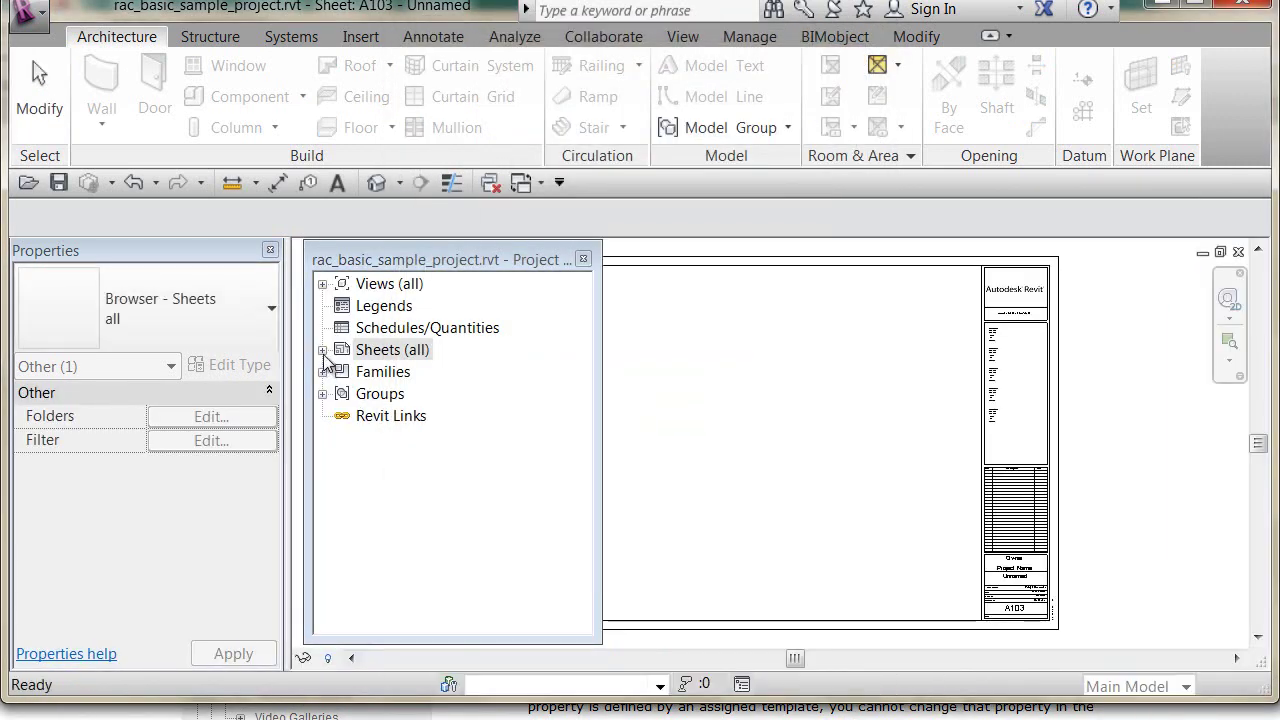
click(323, 351)
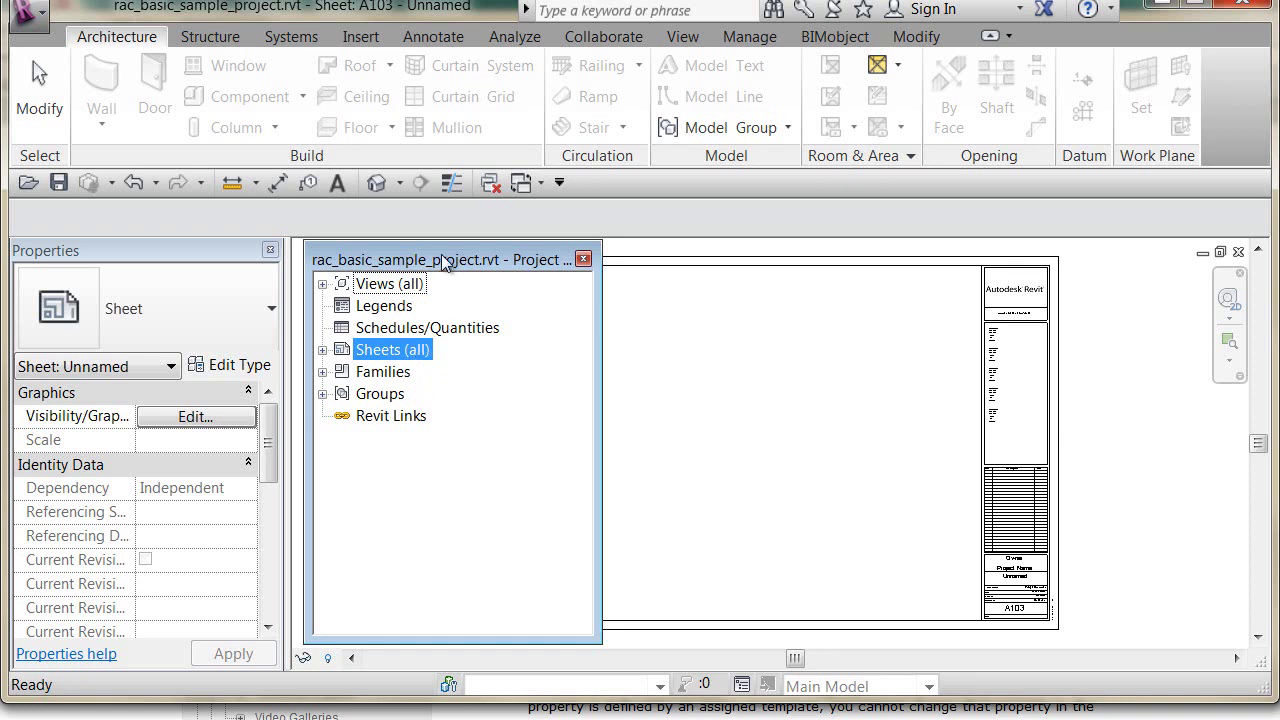
Add the User Interface command to the Quick Access Toolbar
click(691, 33)
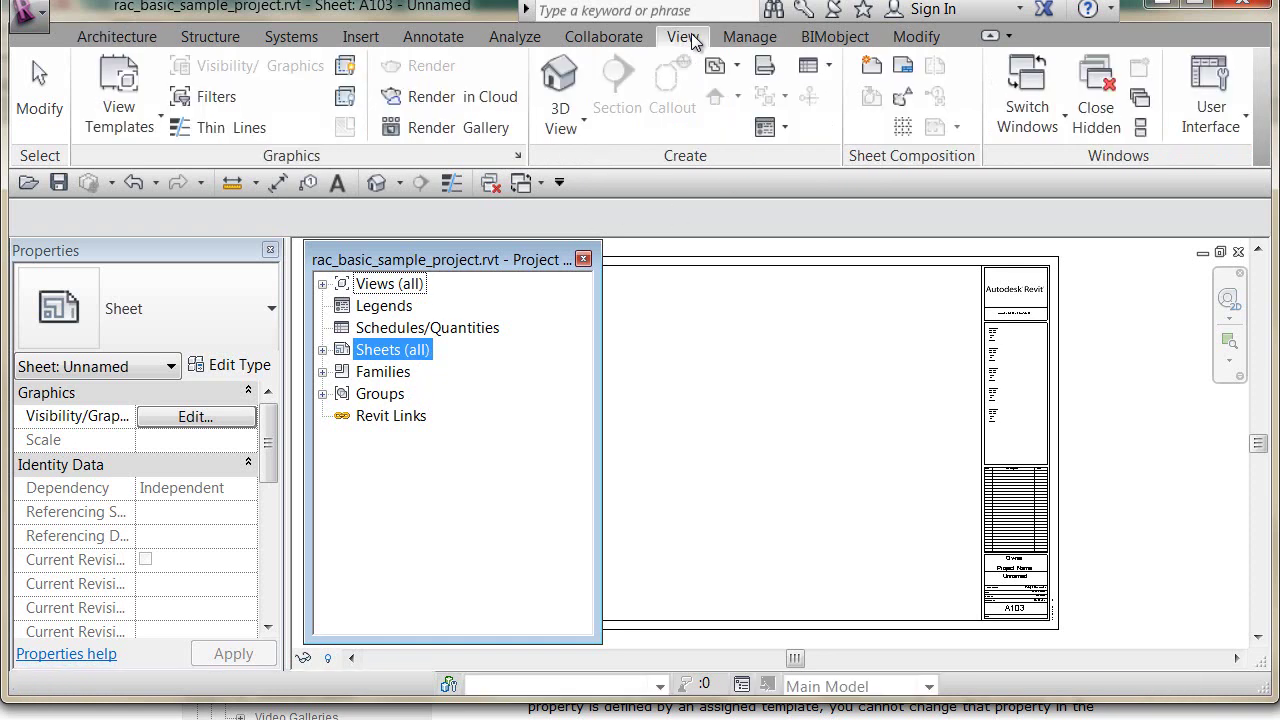
click(1243, 120)
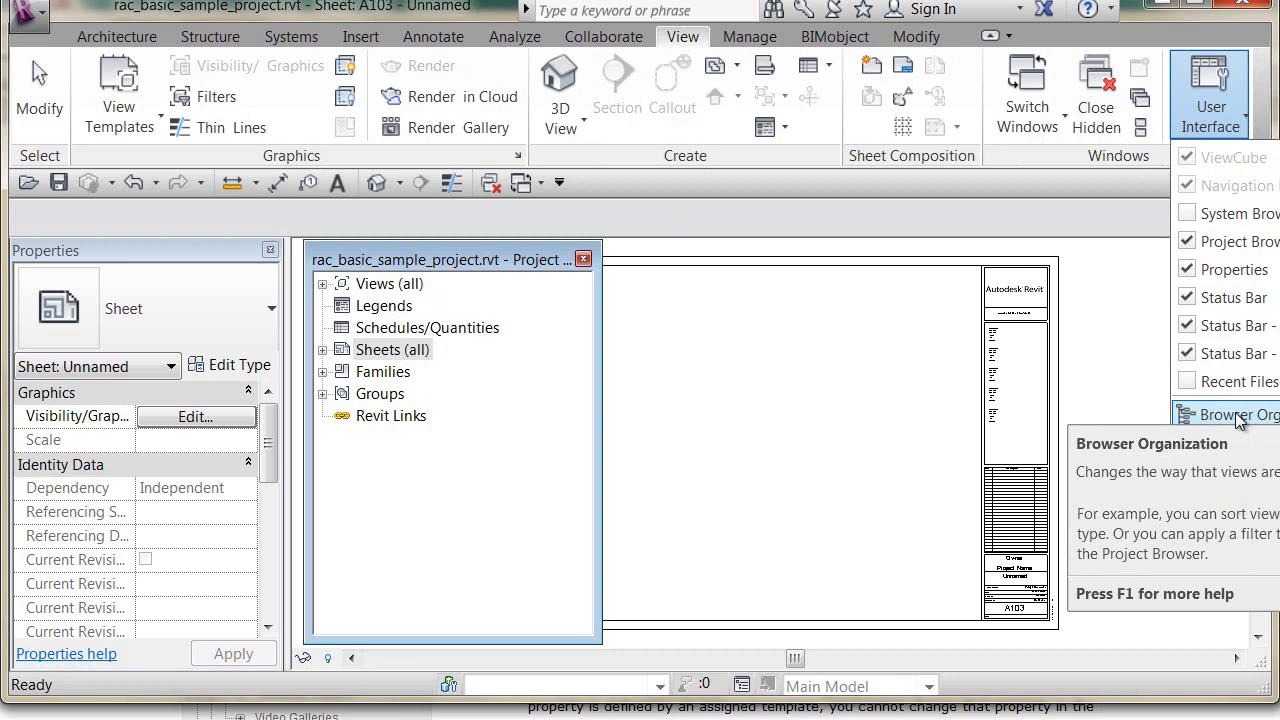
click(1205, 90)
right_click(1213, 97)
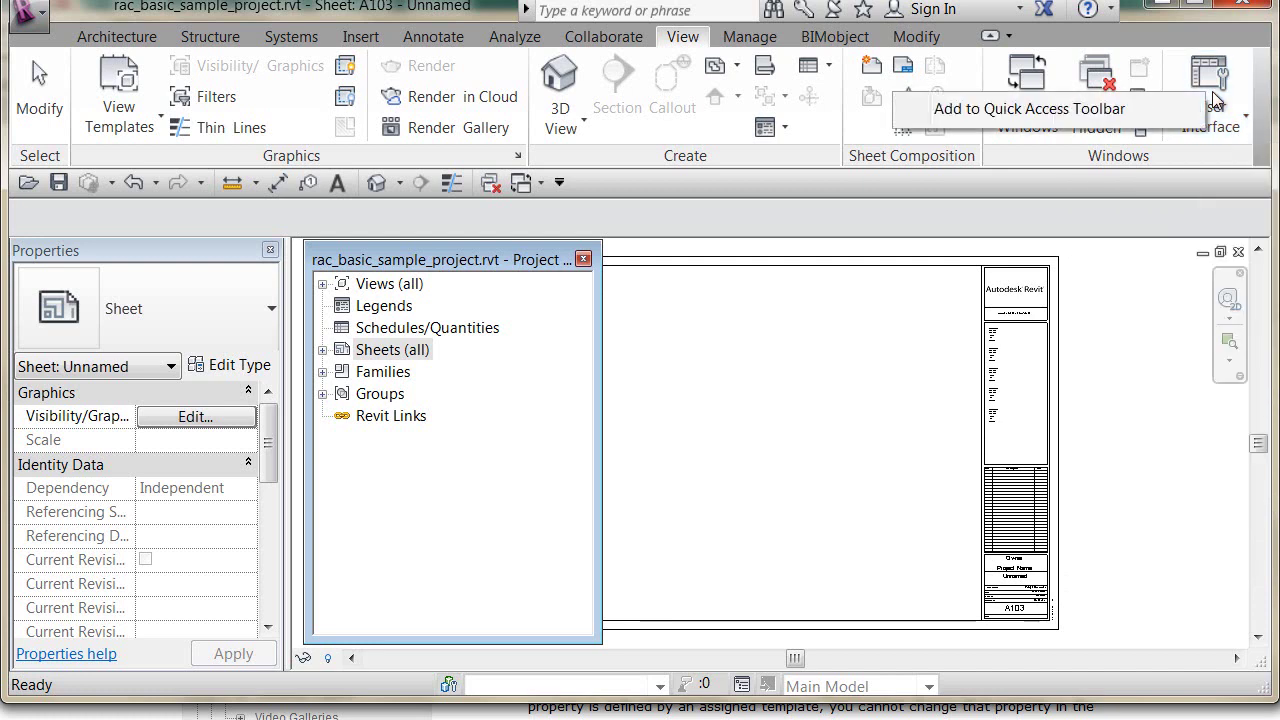
click(1050, 110)
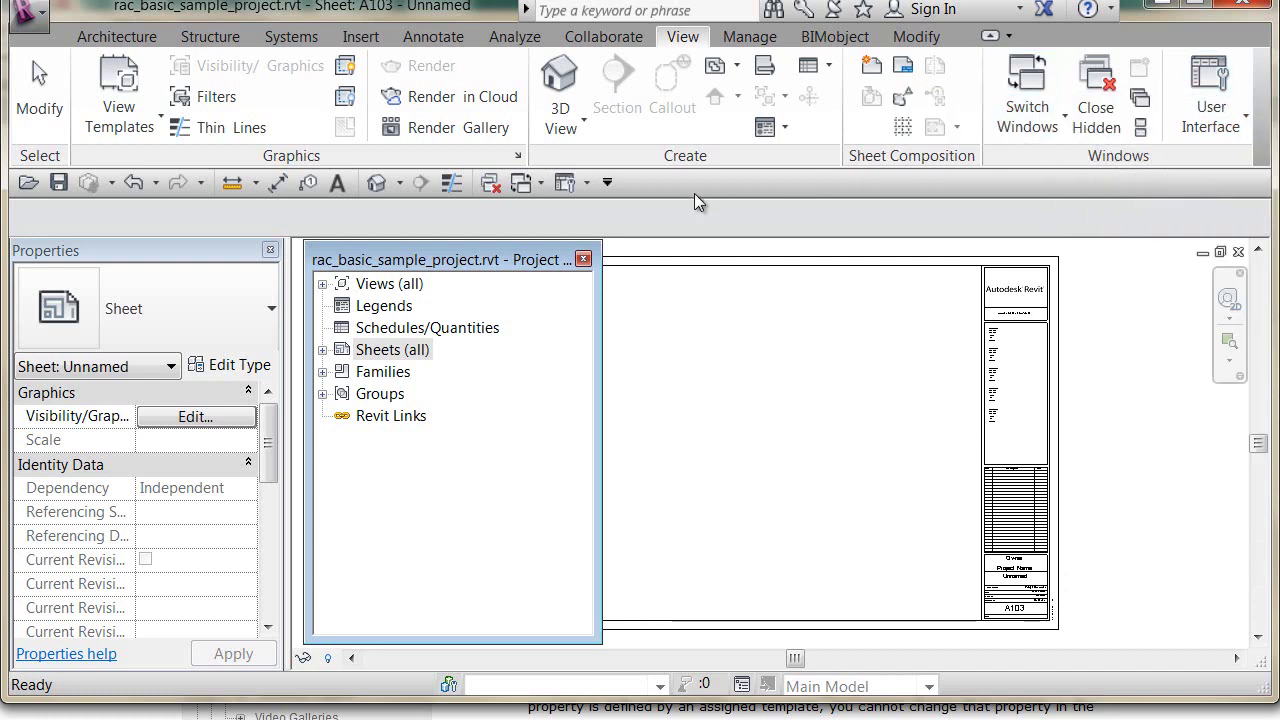
Expand Views (all) and its 3D Views branch, and open the Fireplace view
click(590, 184)
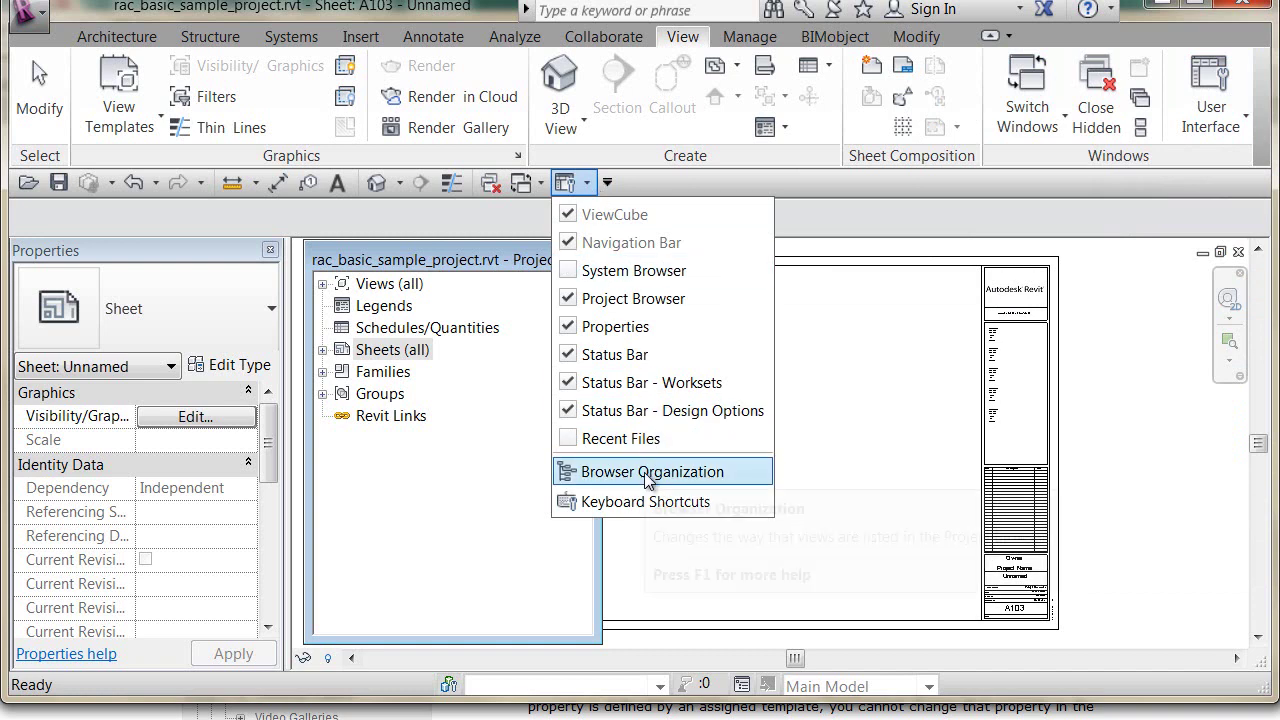
click(324, 287)
click(323, 285)
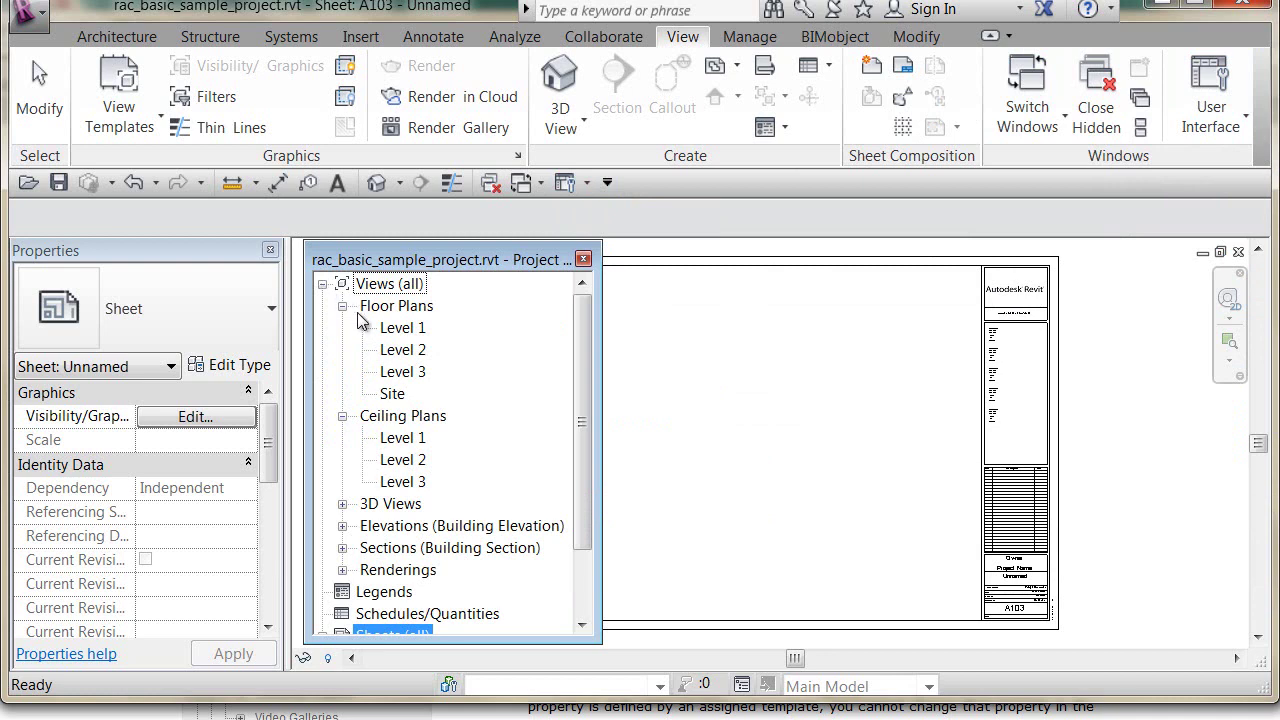
click(342, 503)
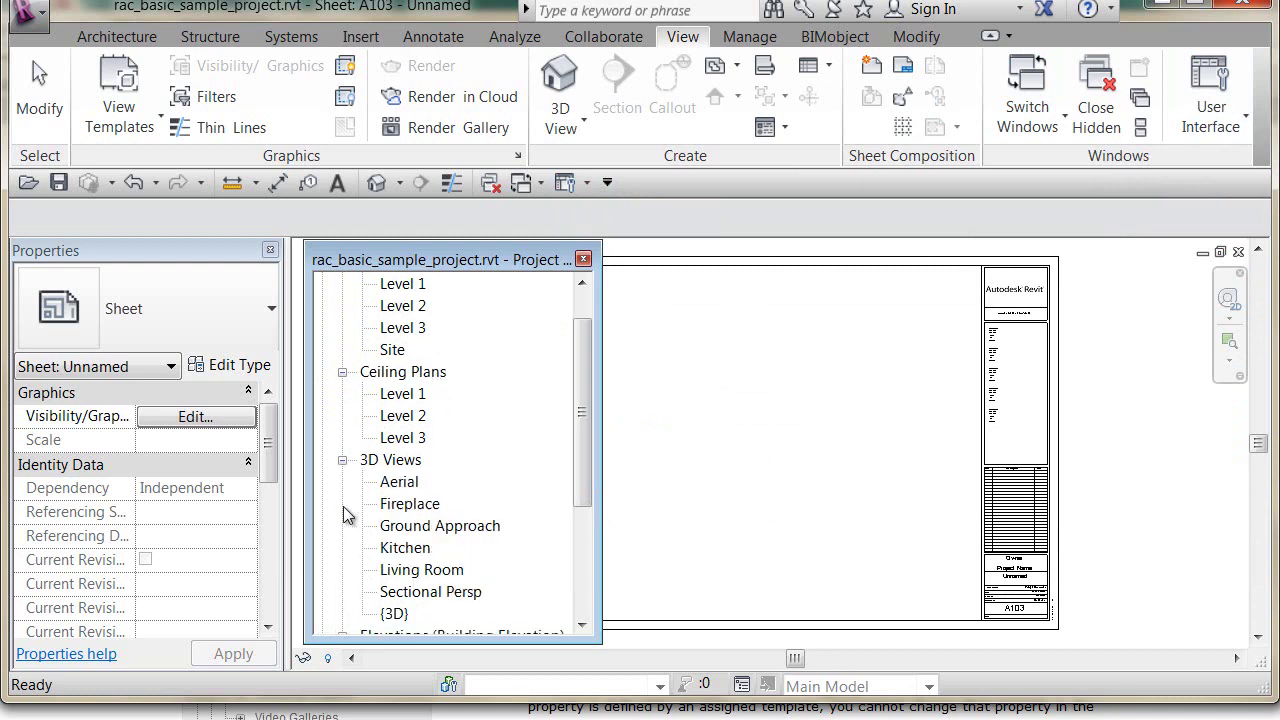
double_click(410, 503)
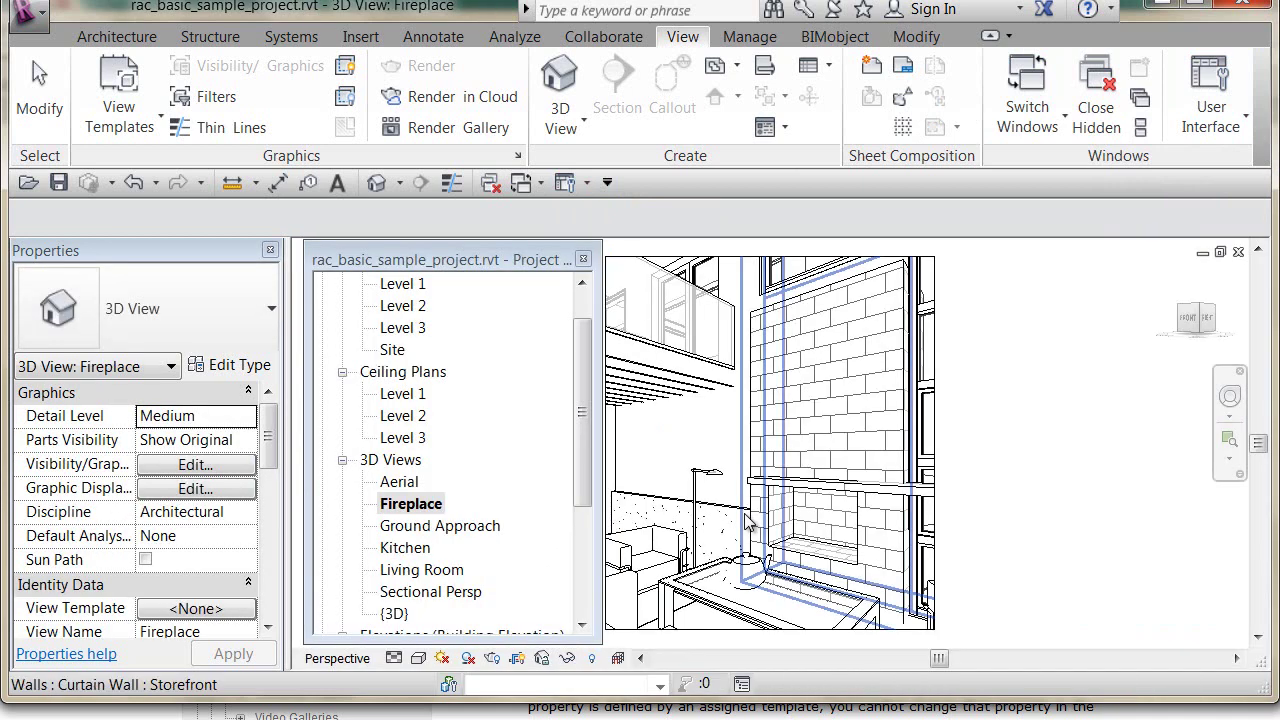
Check the availability of Browser Organization among the User Interface options while the Fireplace view is active
click(1247, 127)
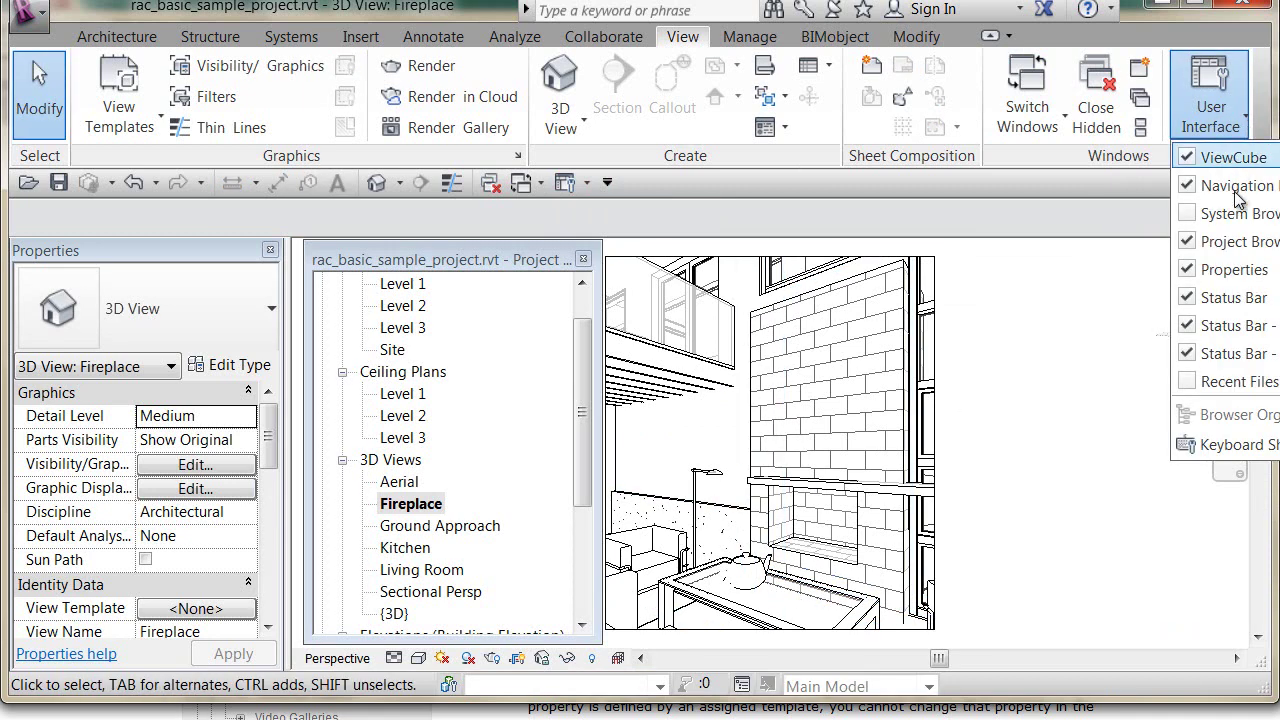
click(590, 195)
click(589, 187)
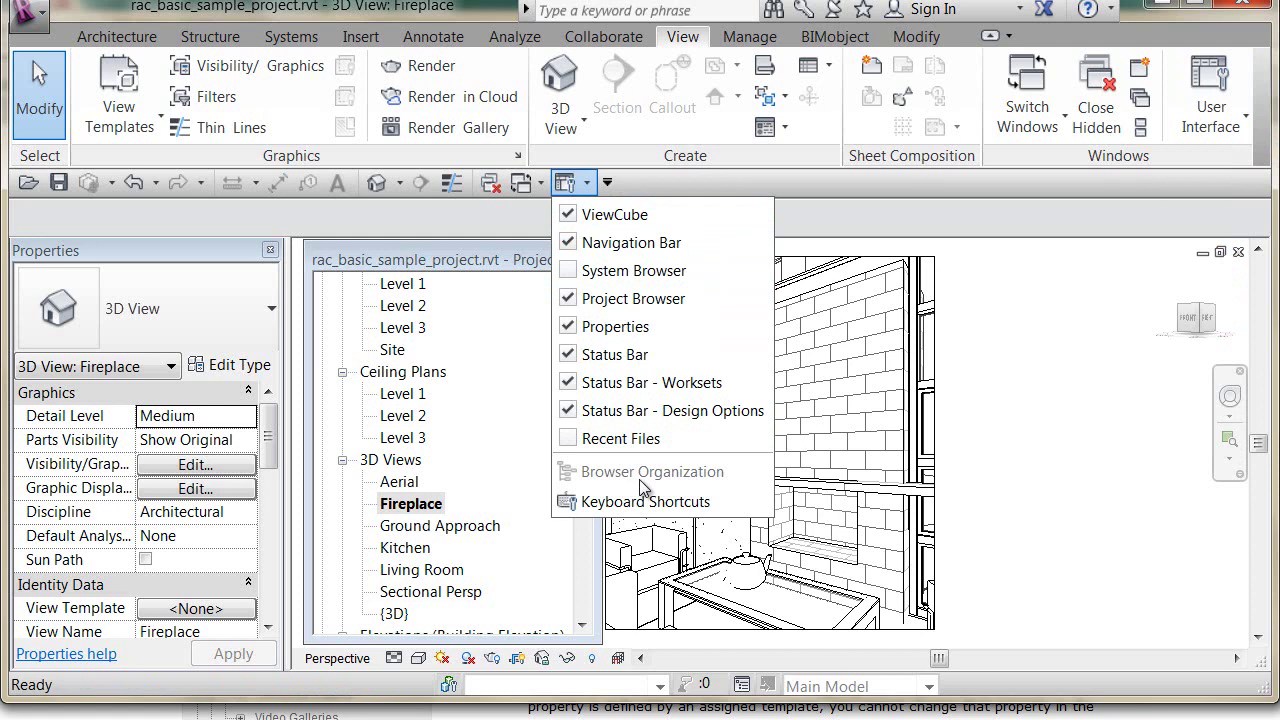
Open the {3D} view of the house from the 3D Views branch
click(404, 617)
click(396, 614)
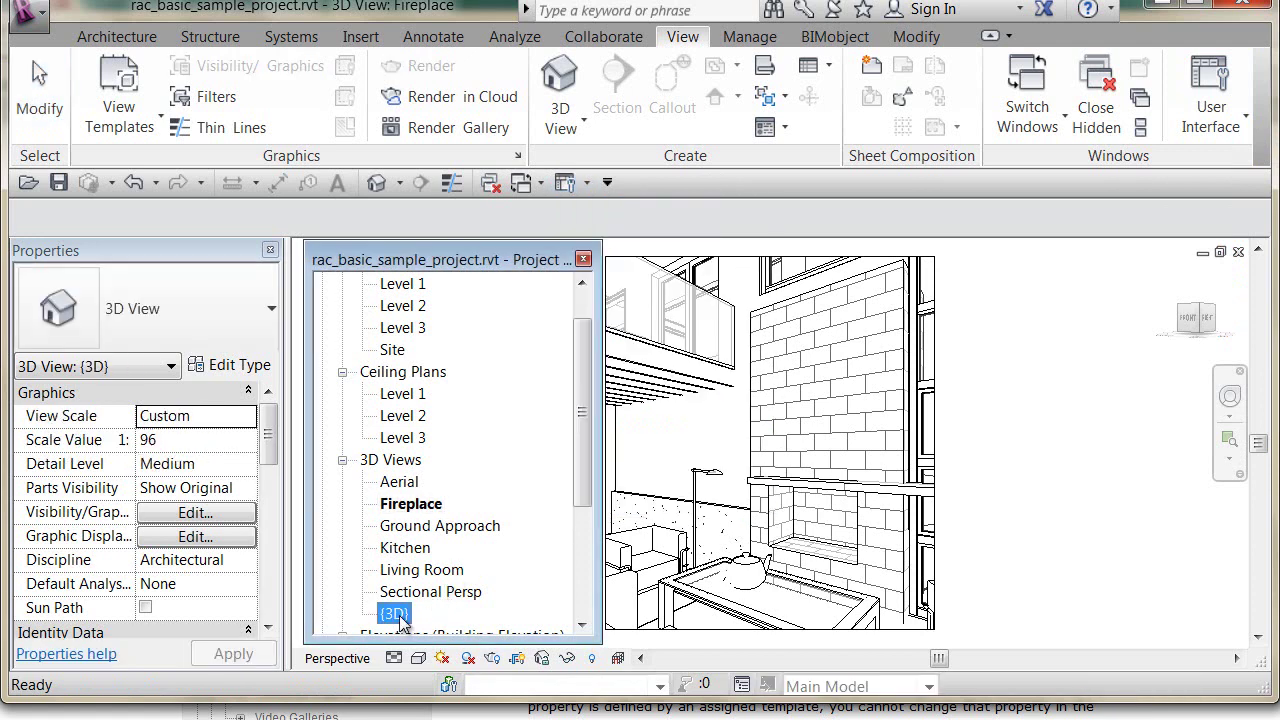
click(588, 183)
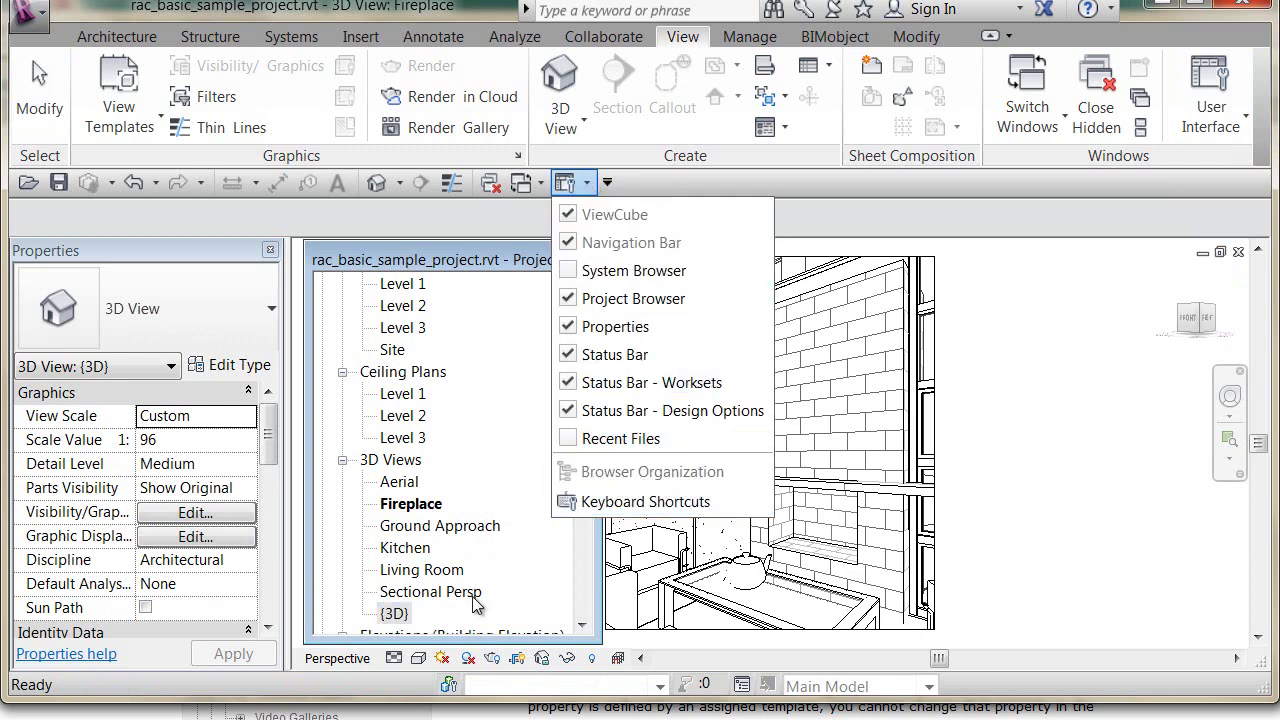
click(403, 622)
double_click(396, 614)
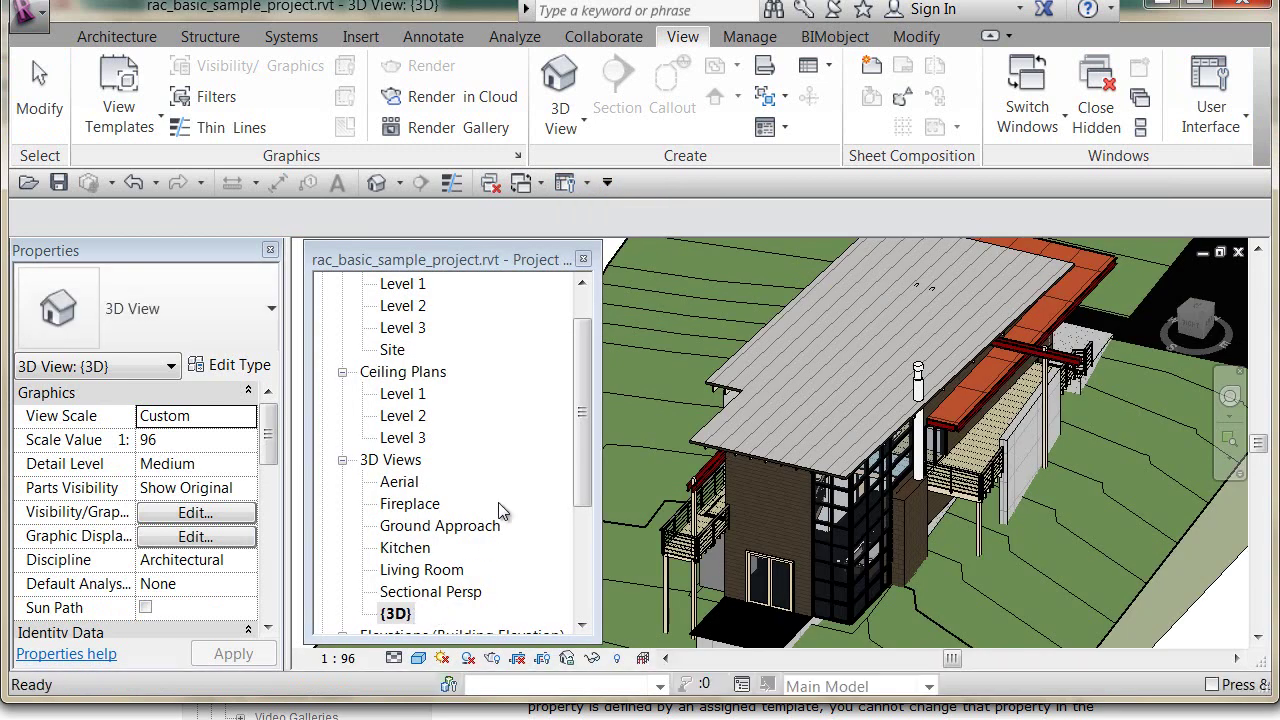
Review the open windows and the Browser Organization schemes for views without making changes, and collapse the Views (all) branch
click(540, 186)
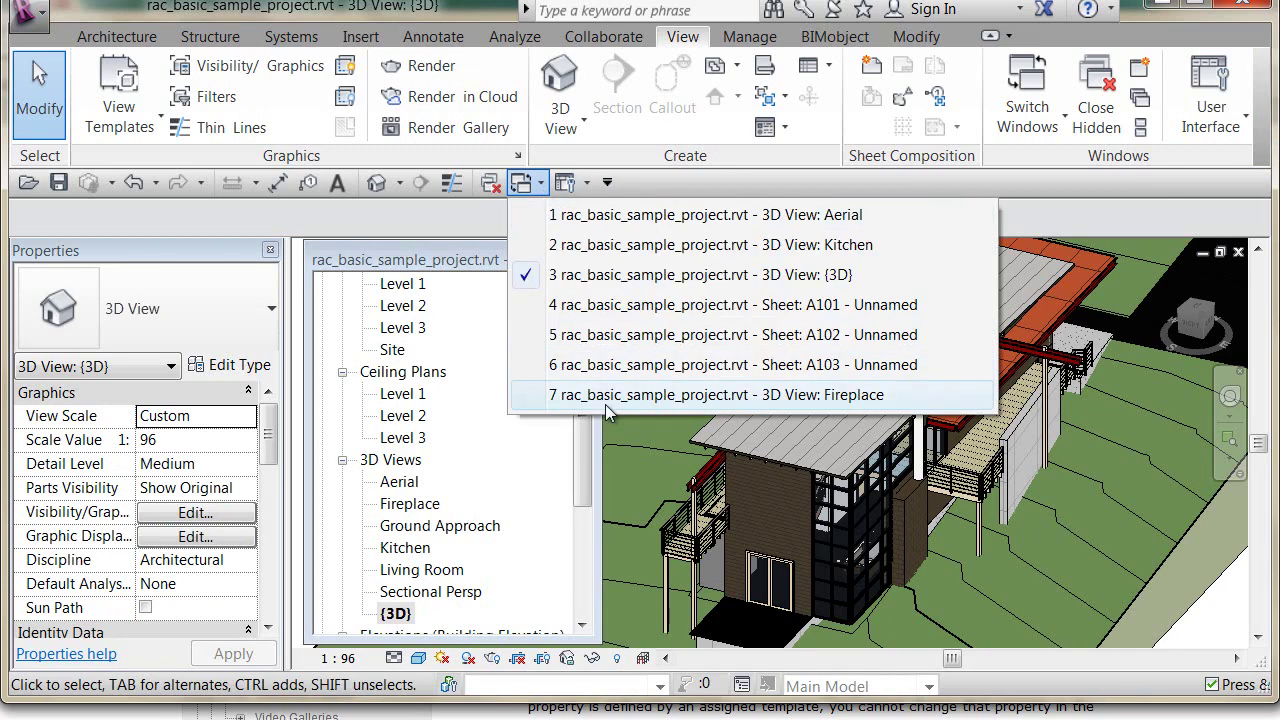
click(588, 184)
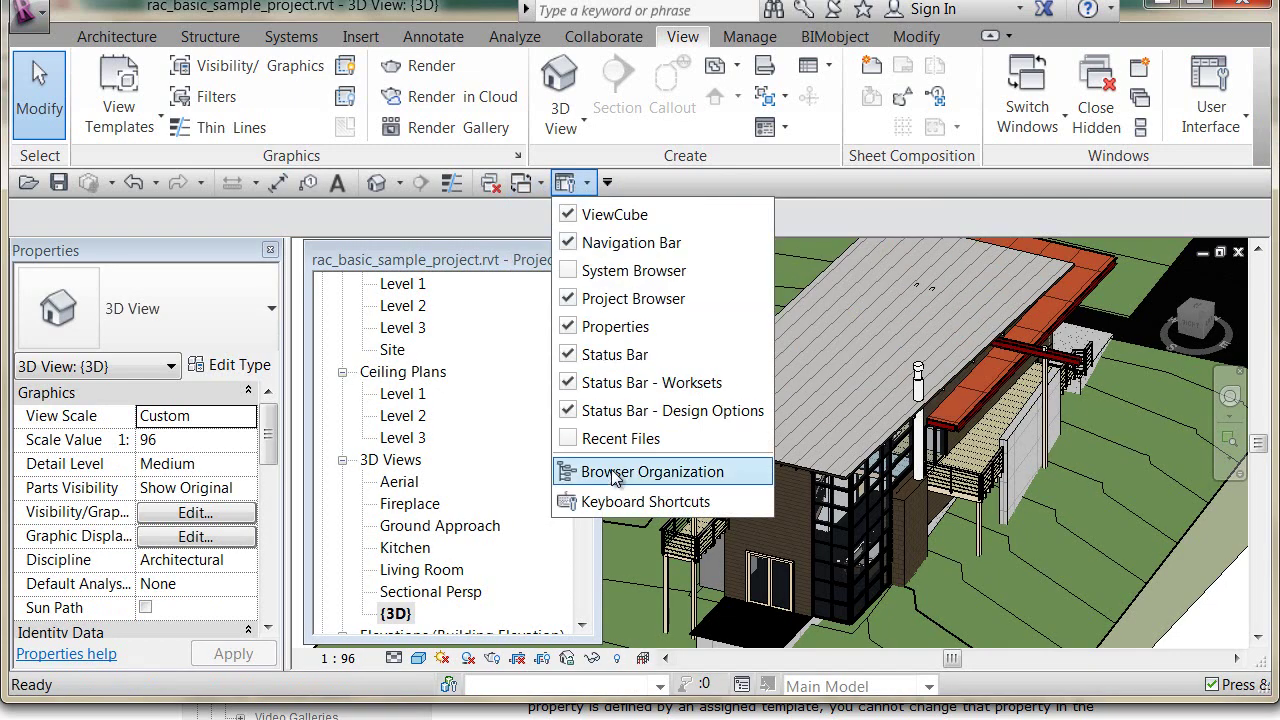
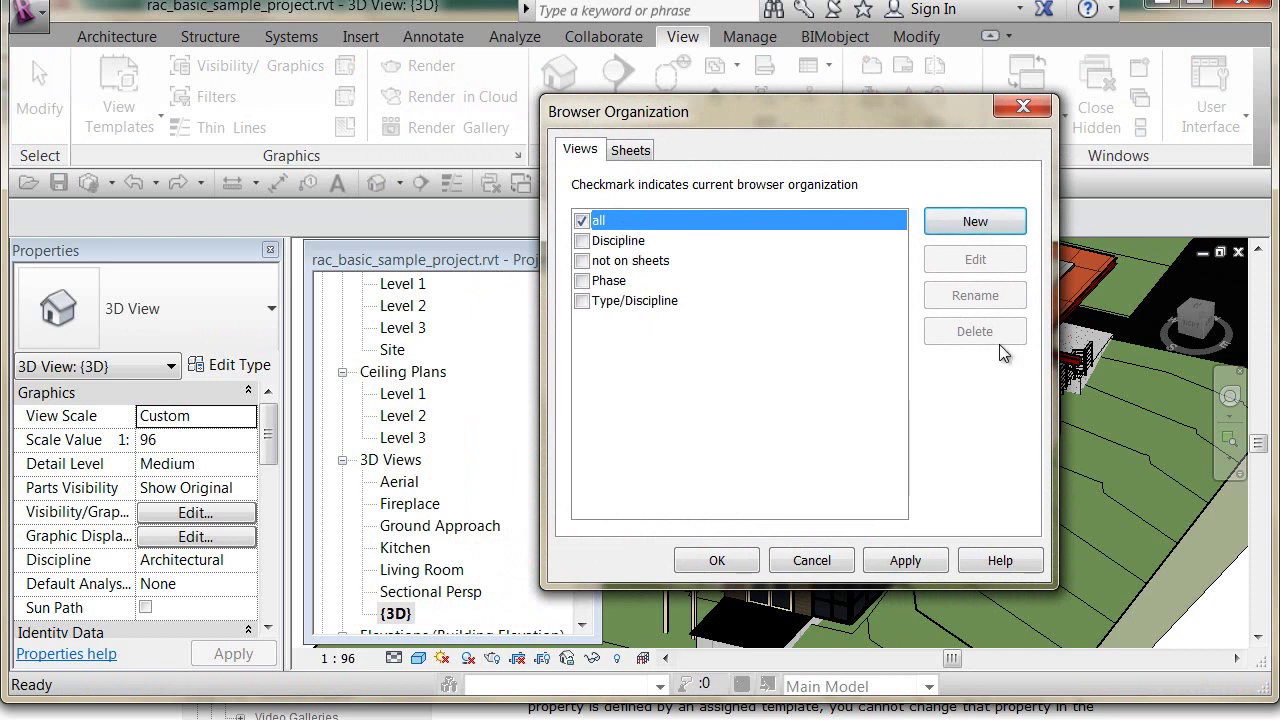
click(810, 561)
scroll(591, 400, up, 2)
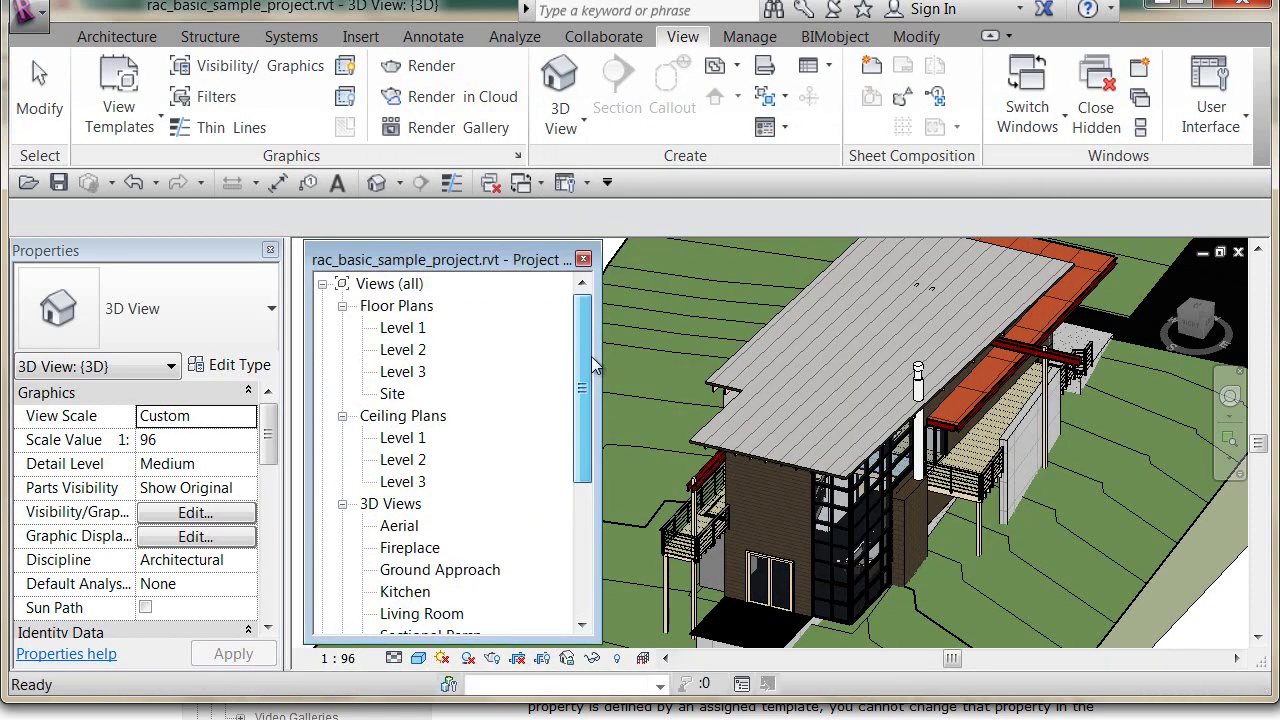
click(322, 285)
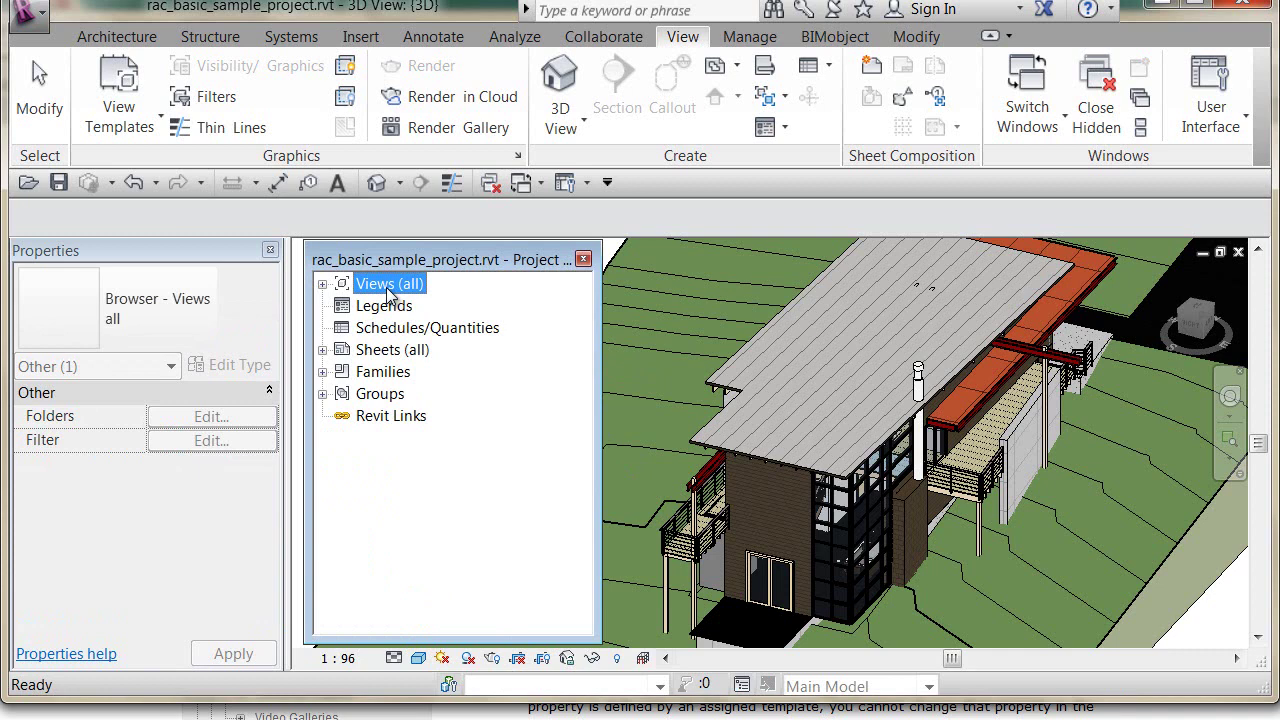
Examine the sheet schemes in Browser Organization and try marking Issue Date and Drawn By as the current organization
click(589, 184)
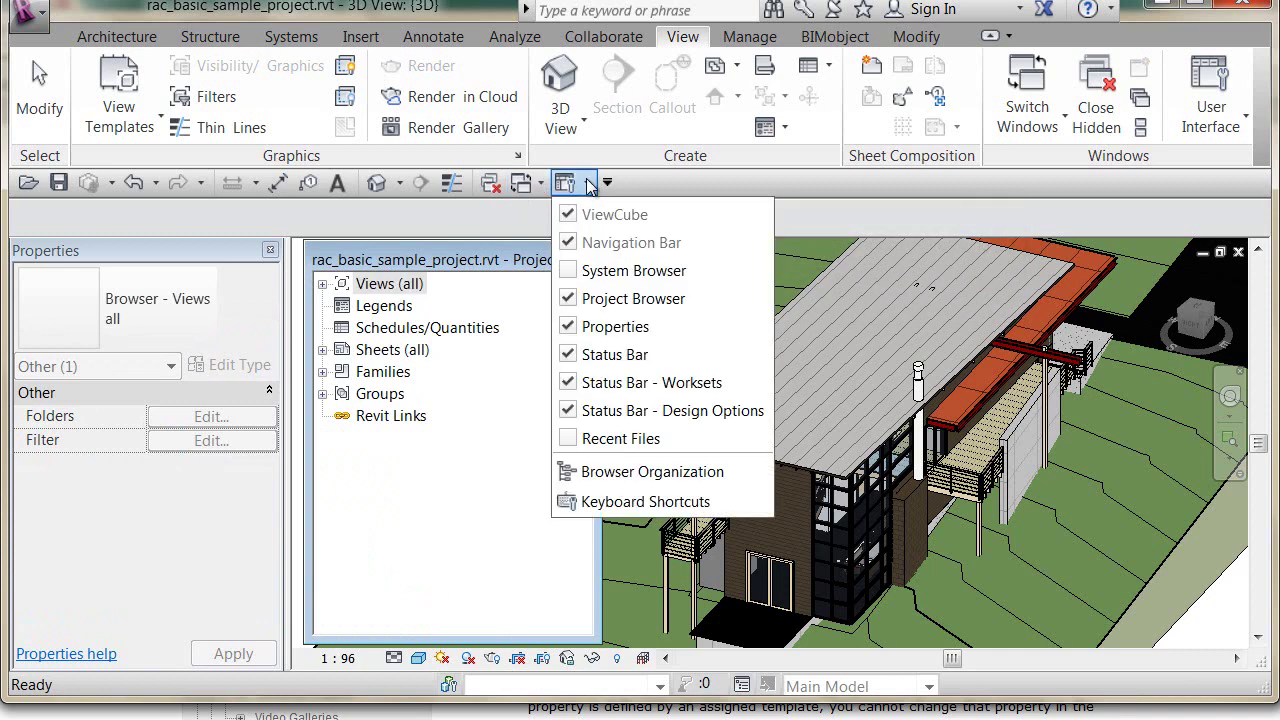
click(598, 472)
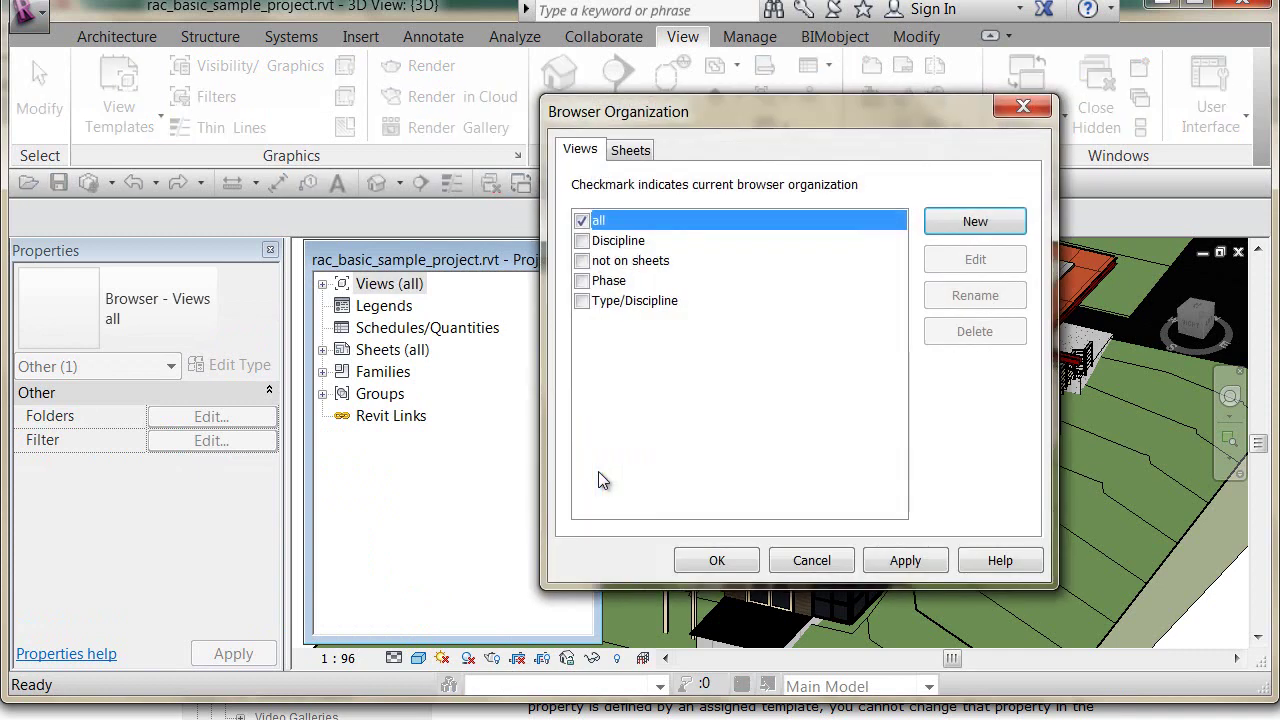
click(630, 151)
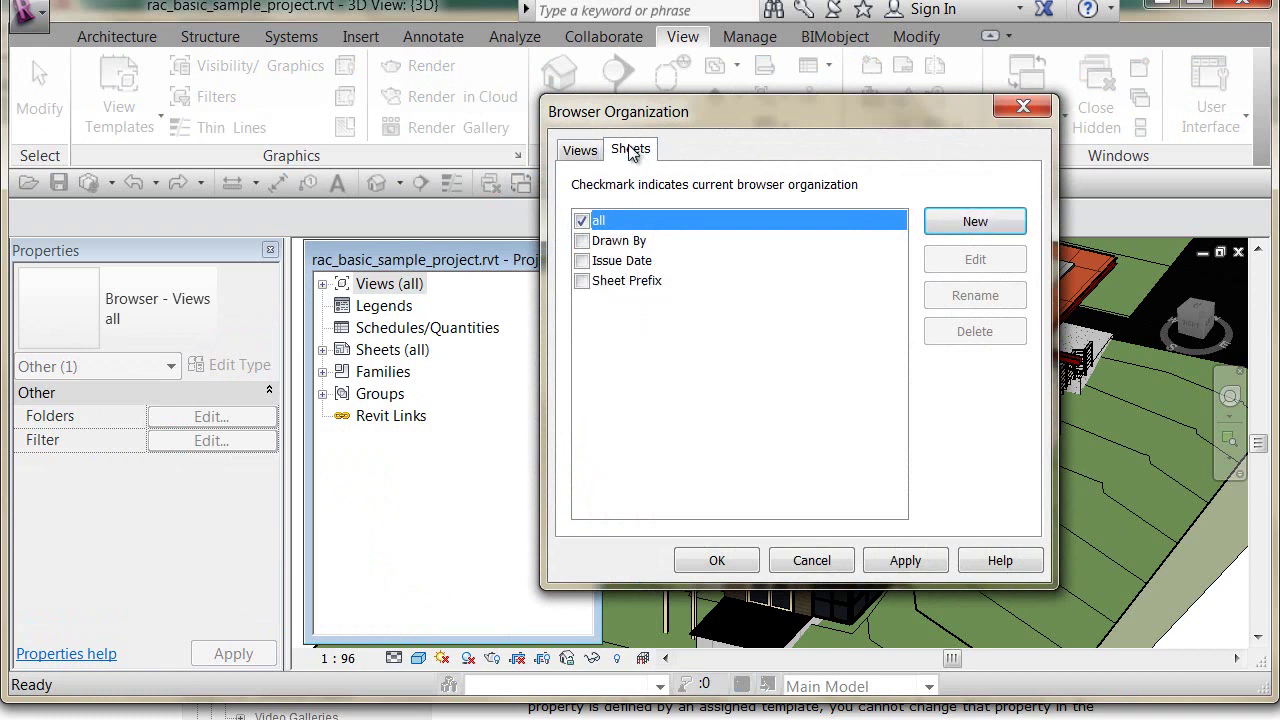
click(624, 261)
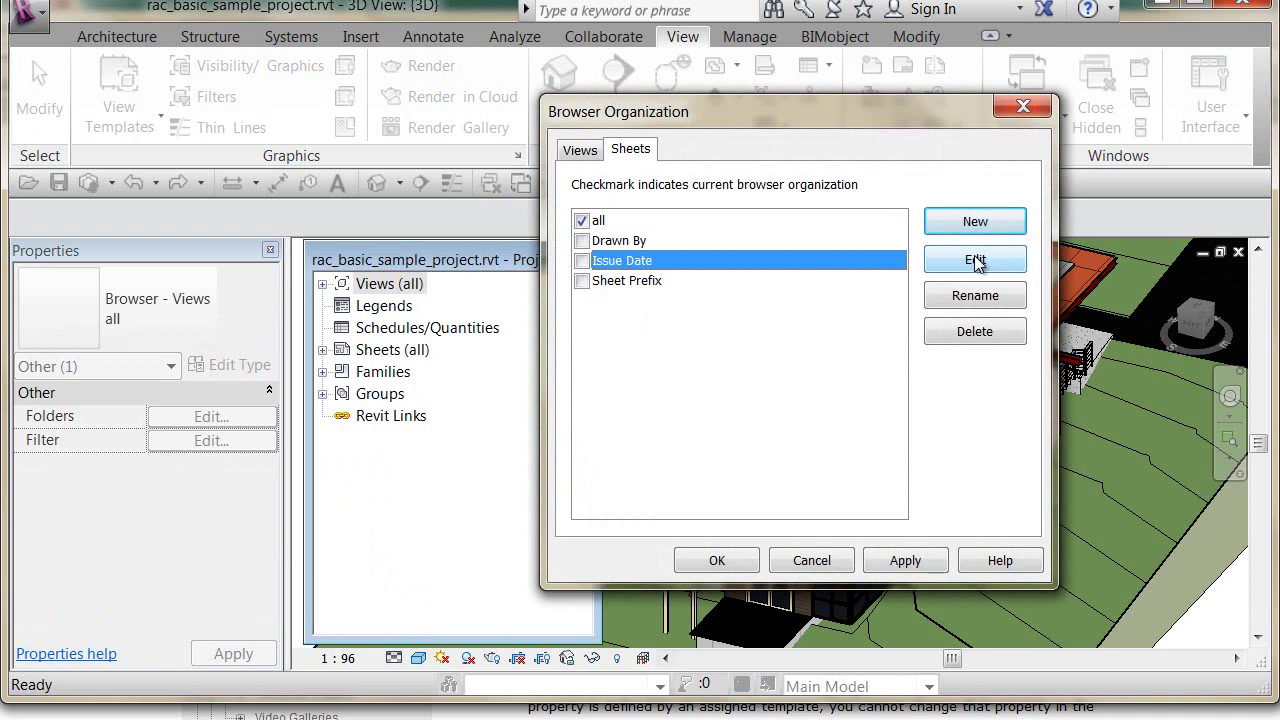
click(582, 261)
click(582, 241)
click(584, 222)
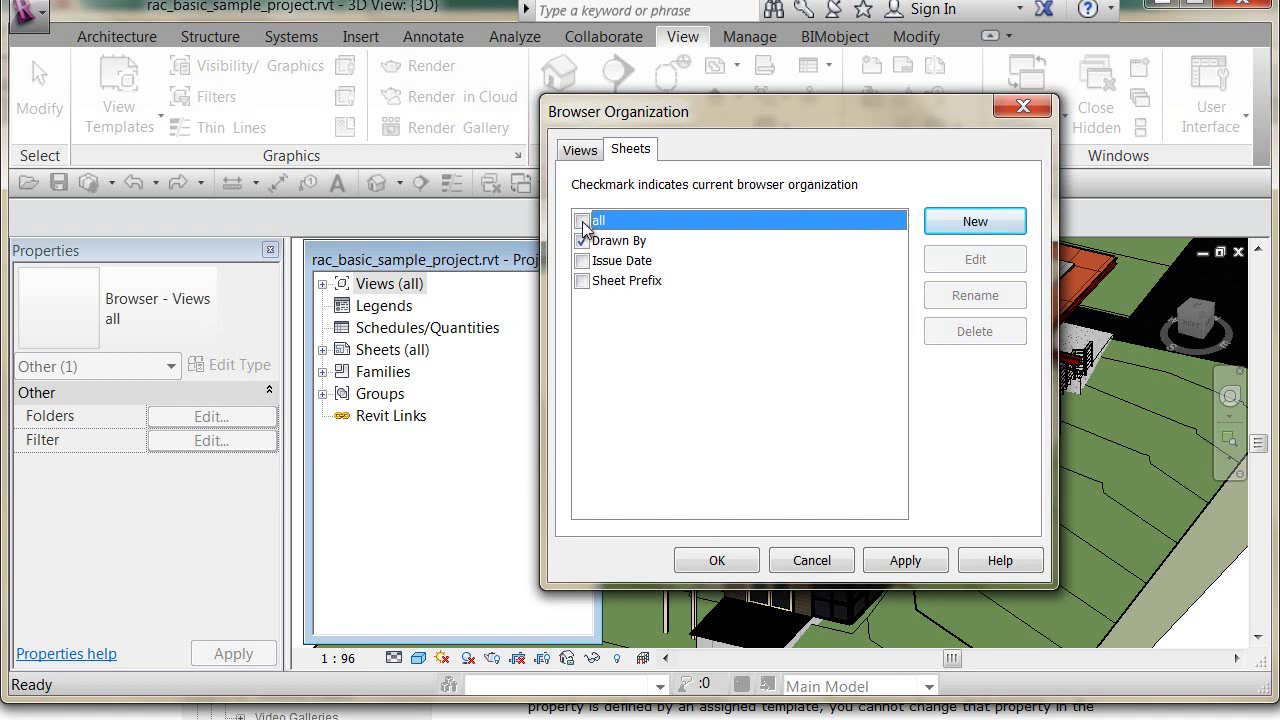
Review the Discipline, not on sheets, Phase and Type/Discipline schemes for views, and close Browser Organization without applying changes
click(580, 150)
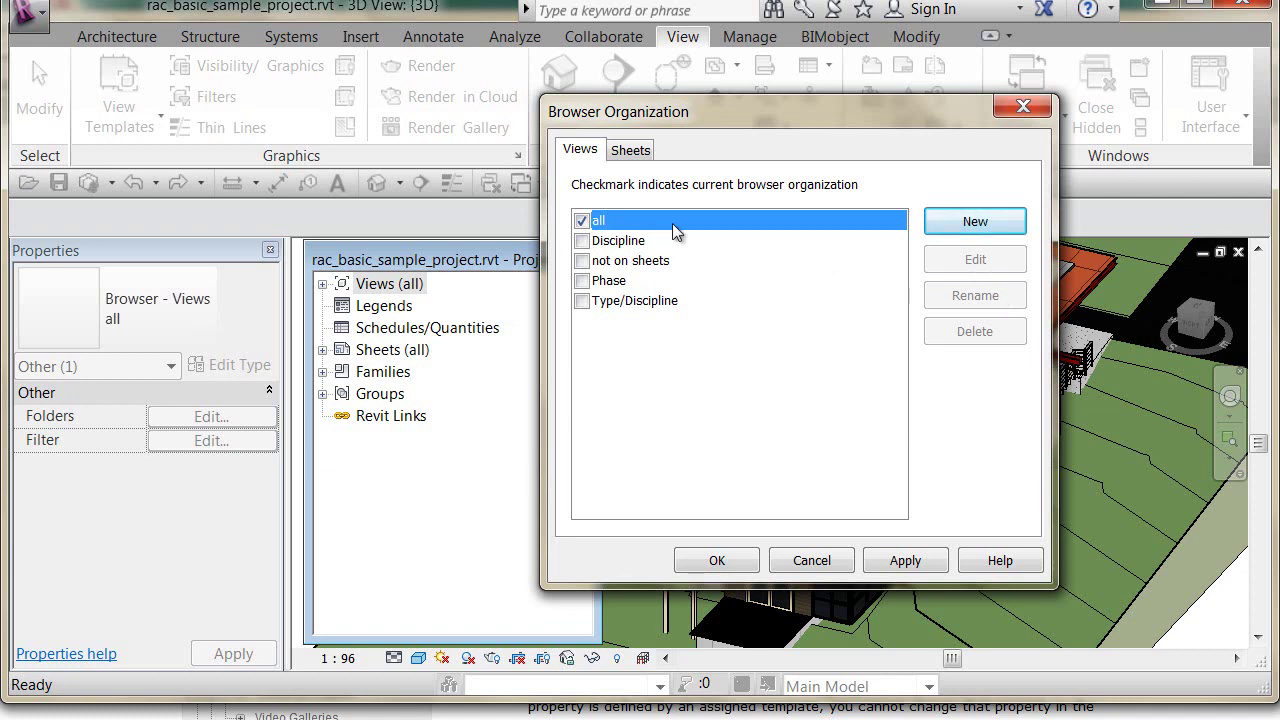
click(640, 242)
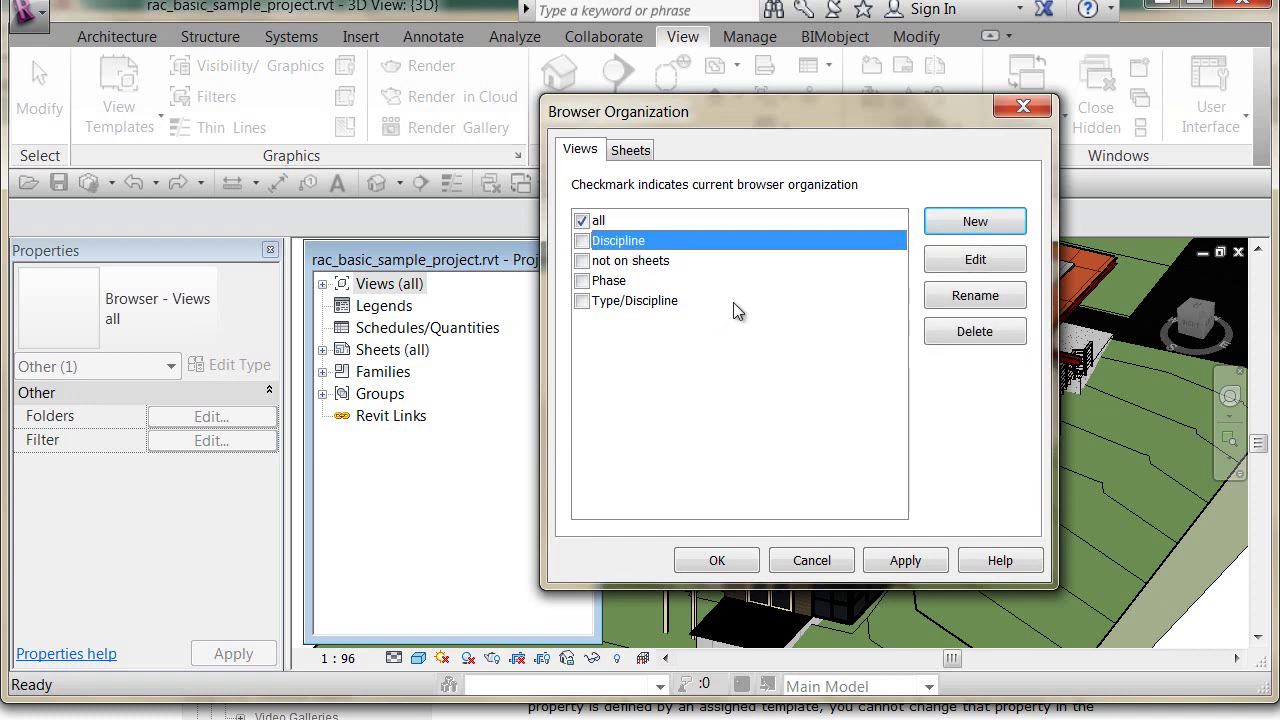
click(650, 262)
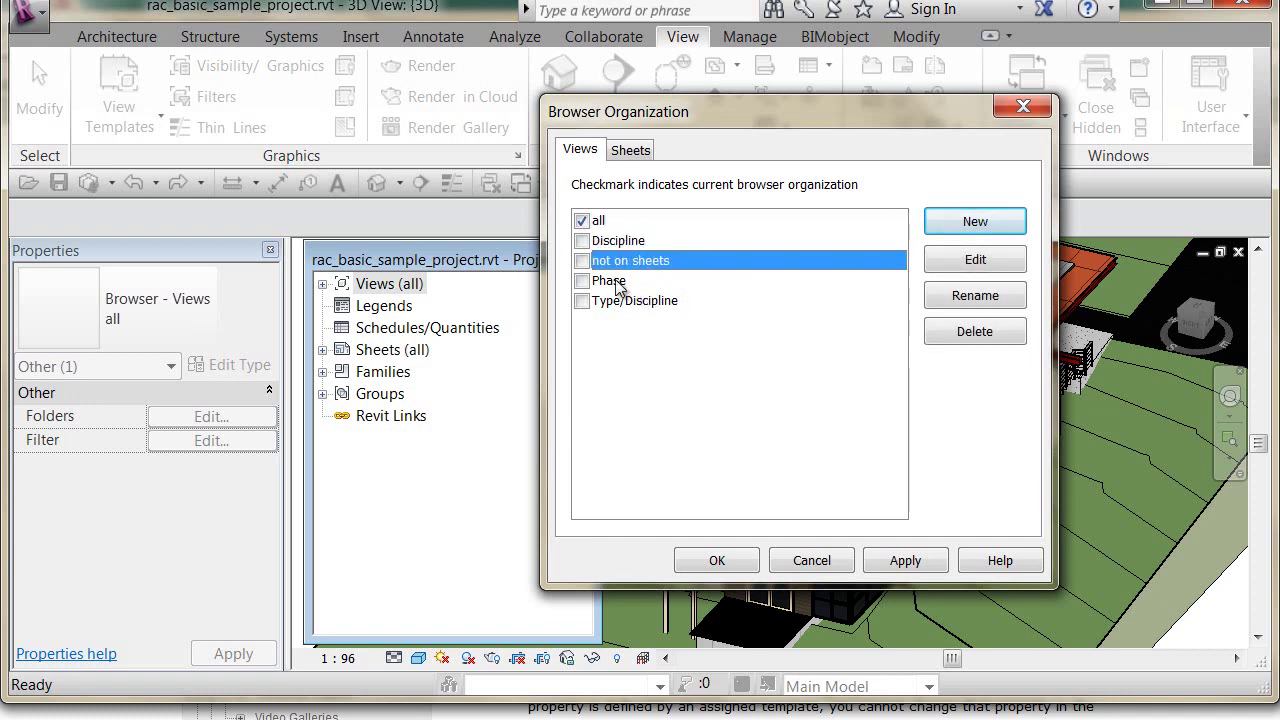
click(618, 281)
click(711, 301)
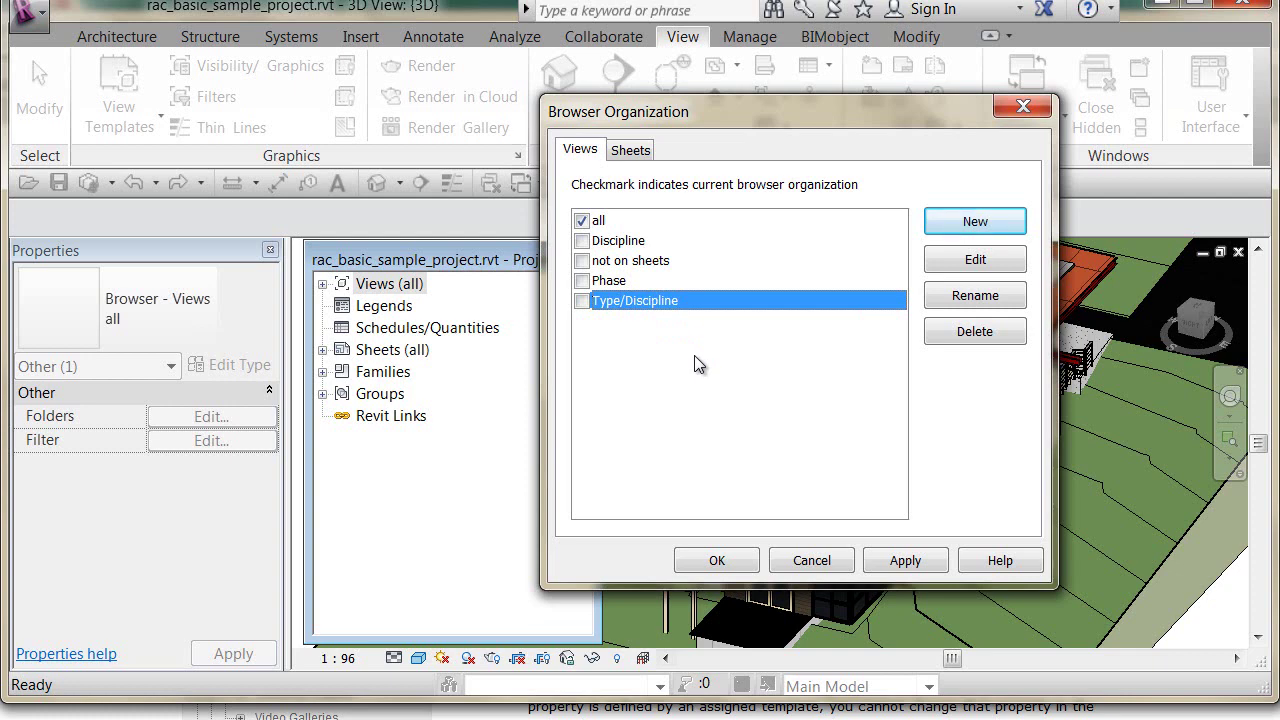
click(828, 560)
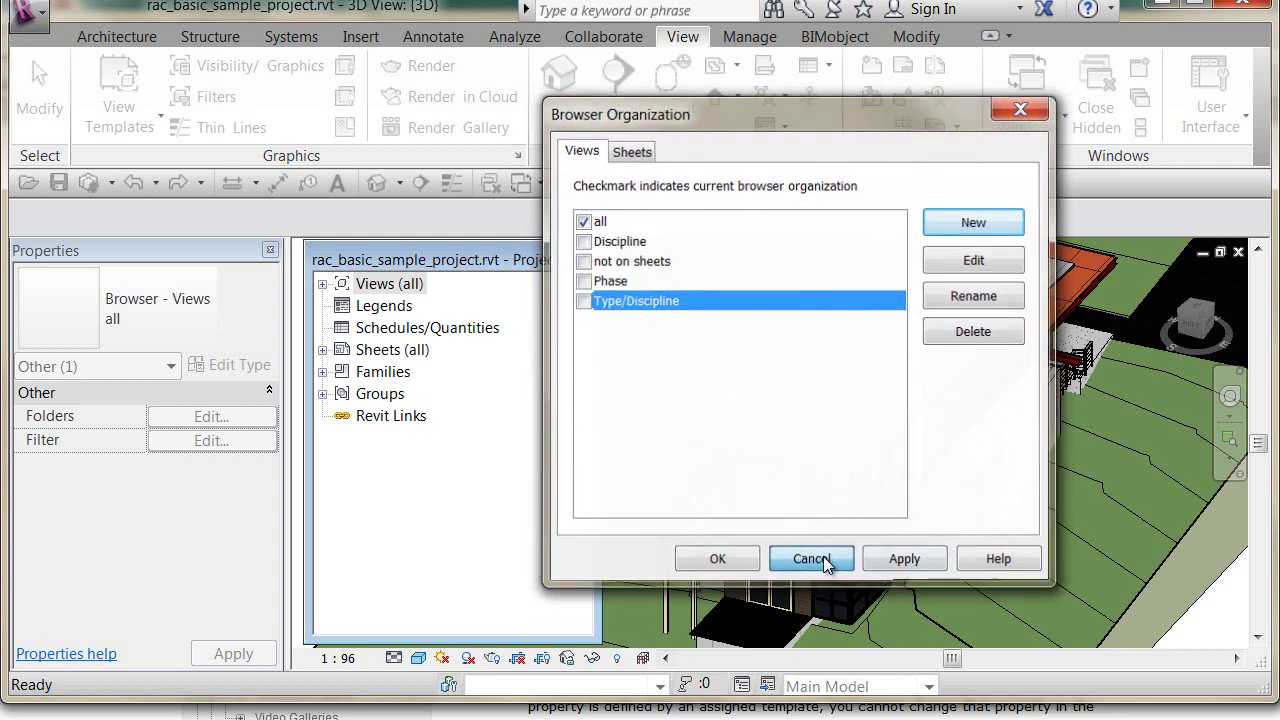
Expand the Views (all) branch, collapse its Ceiling Plans and 3D Views groups, and review the levels listed under Floor Plans
click(322, 284)
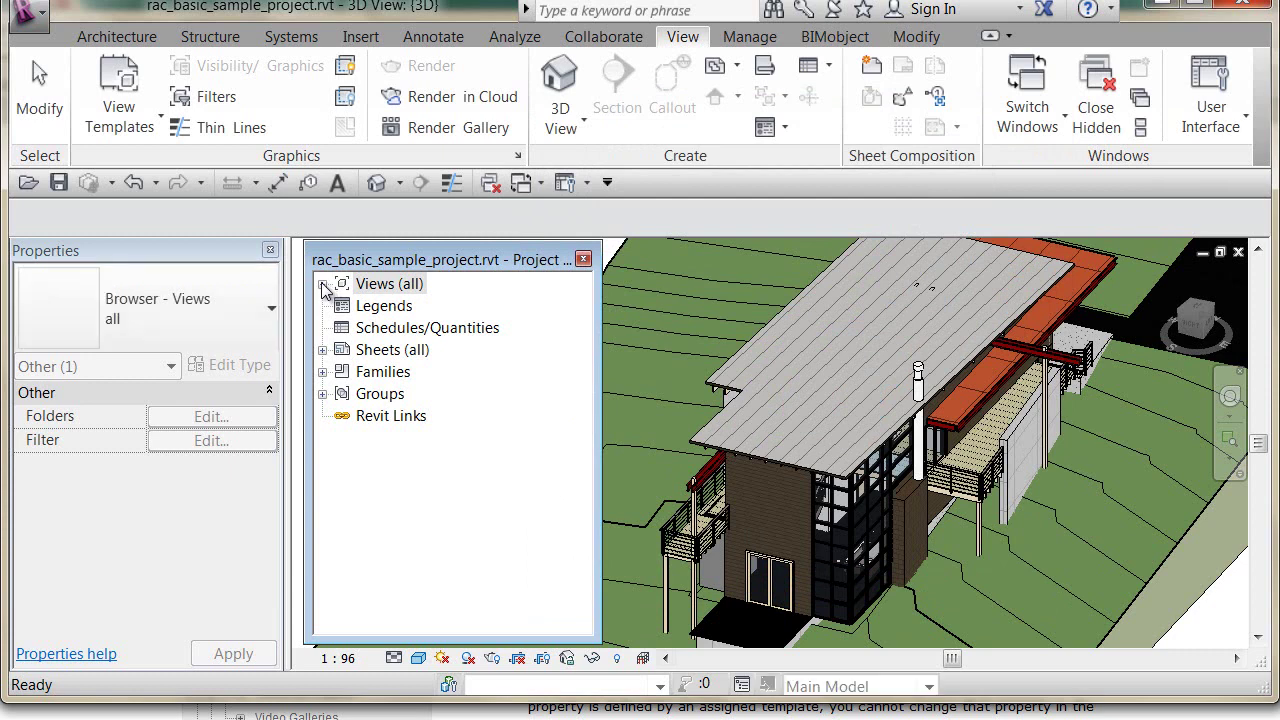
click(342, 306)
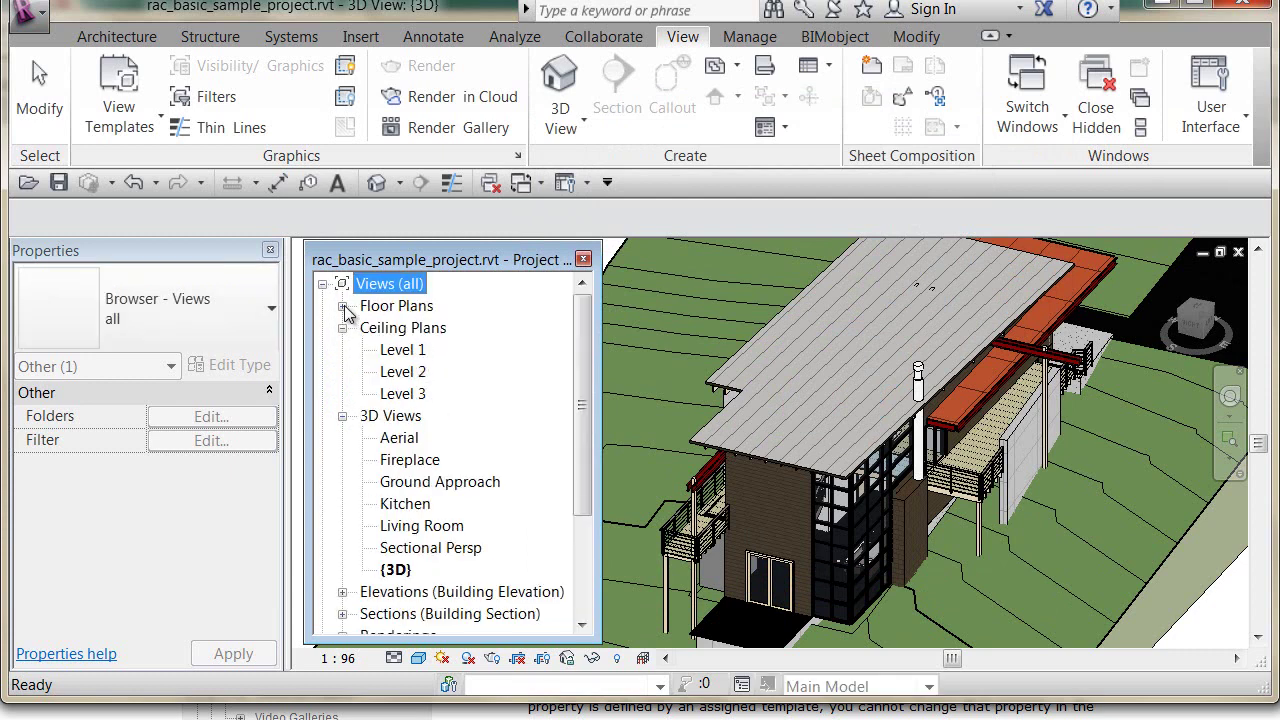
click(342, 328)
click(344, 354)
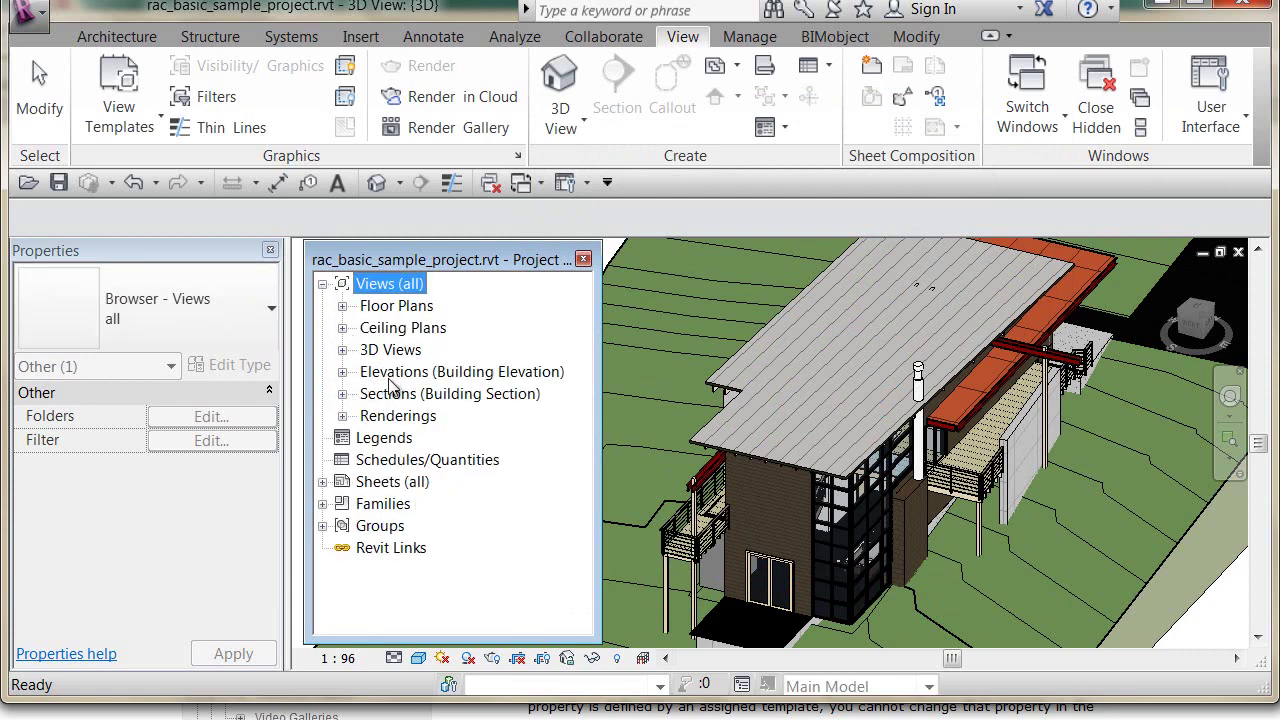
click(405, 310)
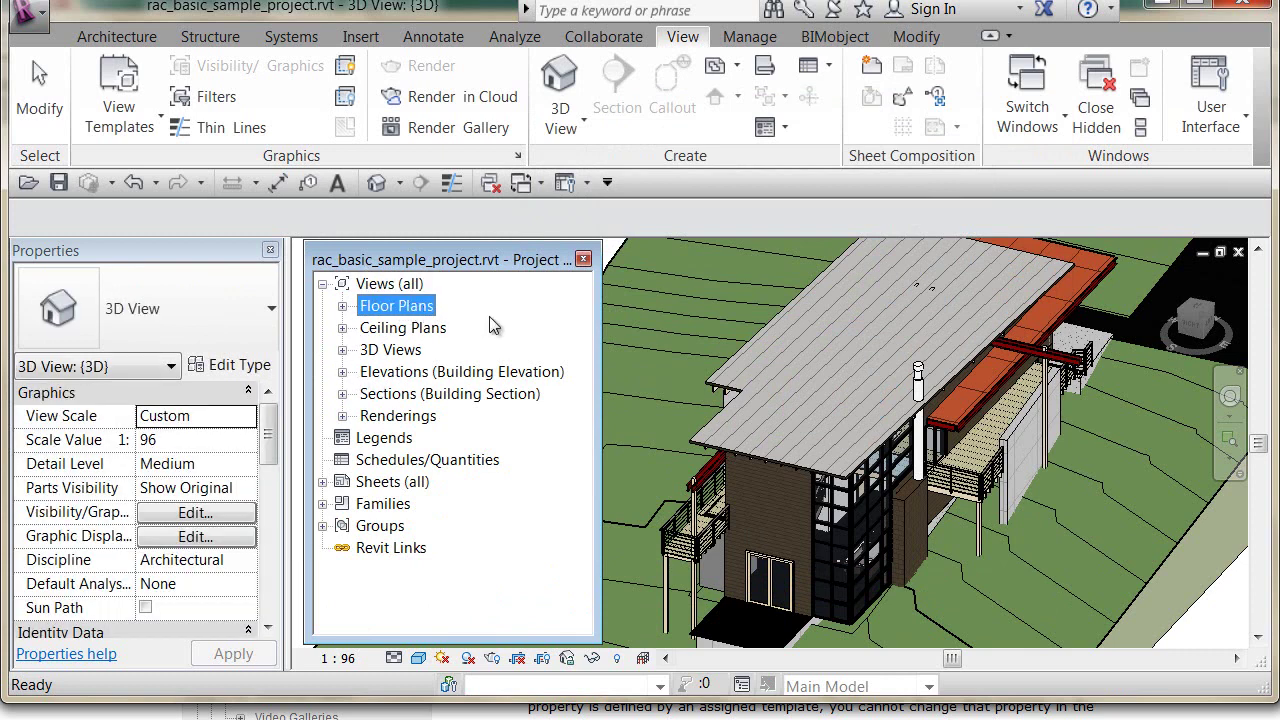
click(343, 307)
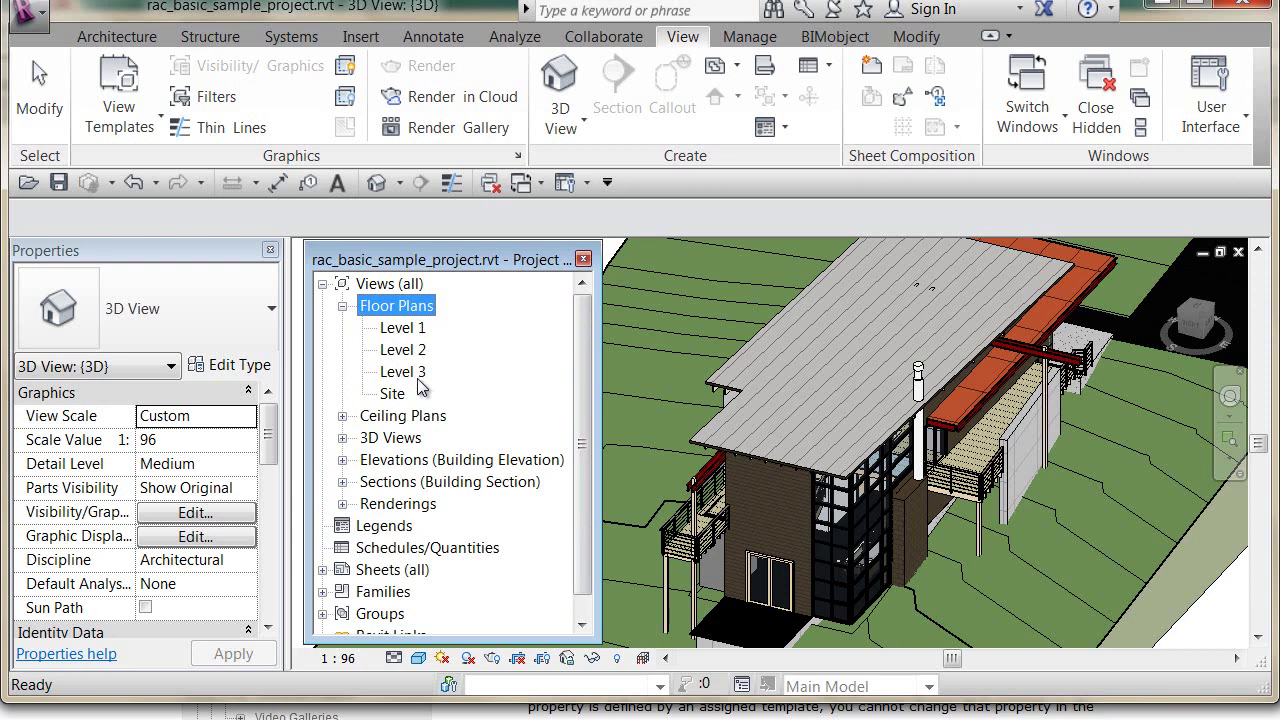
click(343, 307)
click(410, 285)
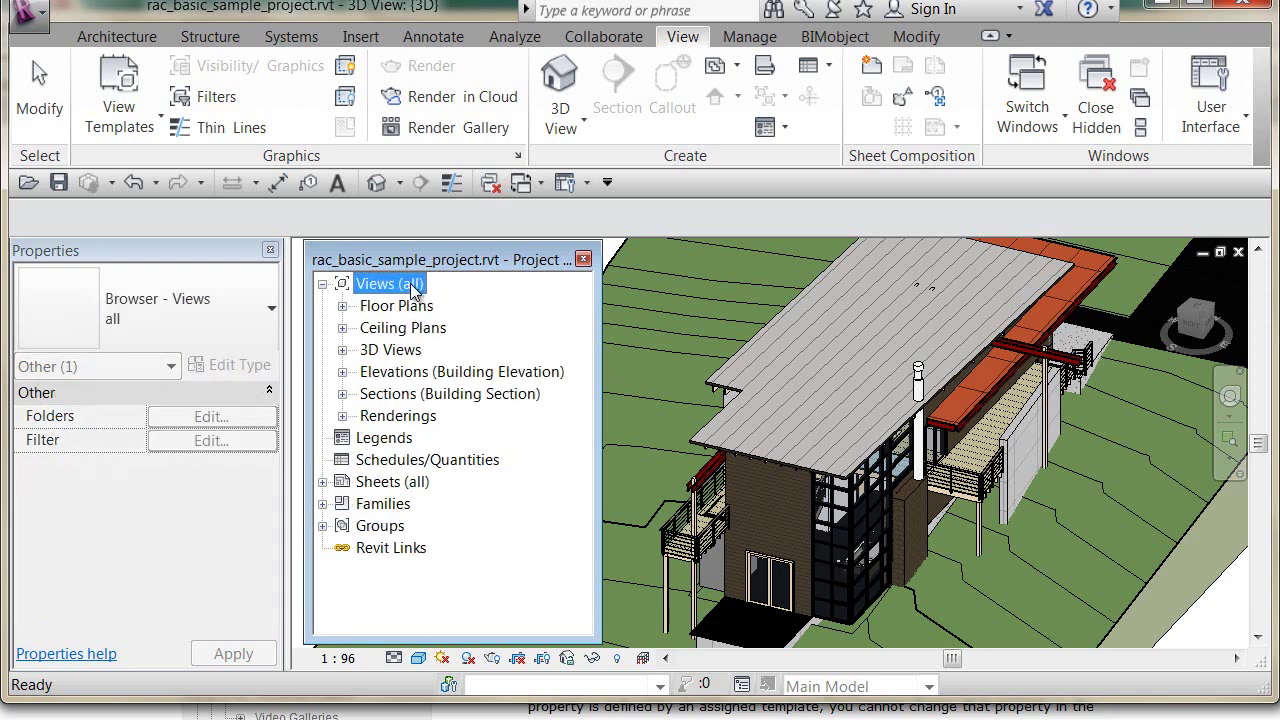
Make Discipline the current browser organization for views and confirm the Browser Organization settings
click(588, 185)
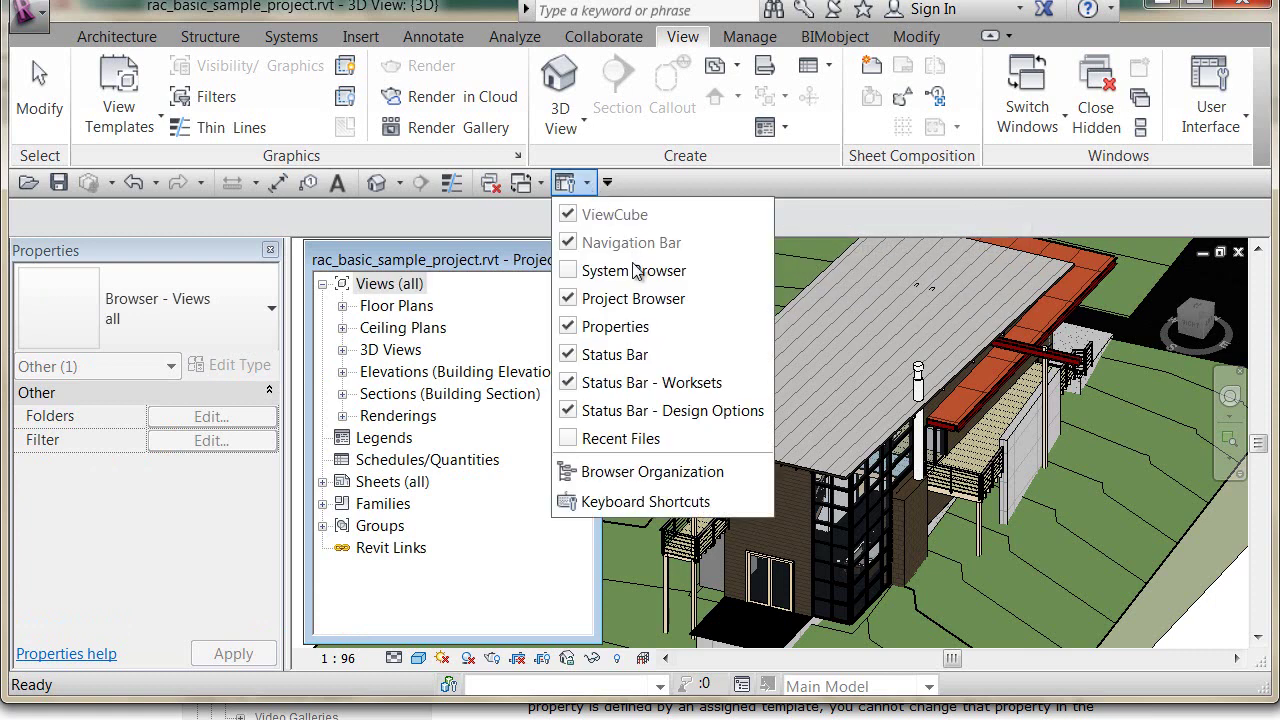
click(622, 473)
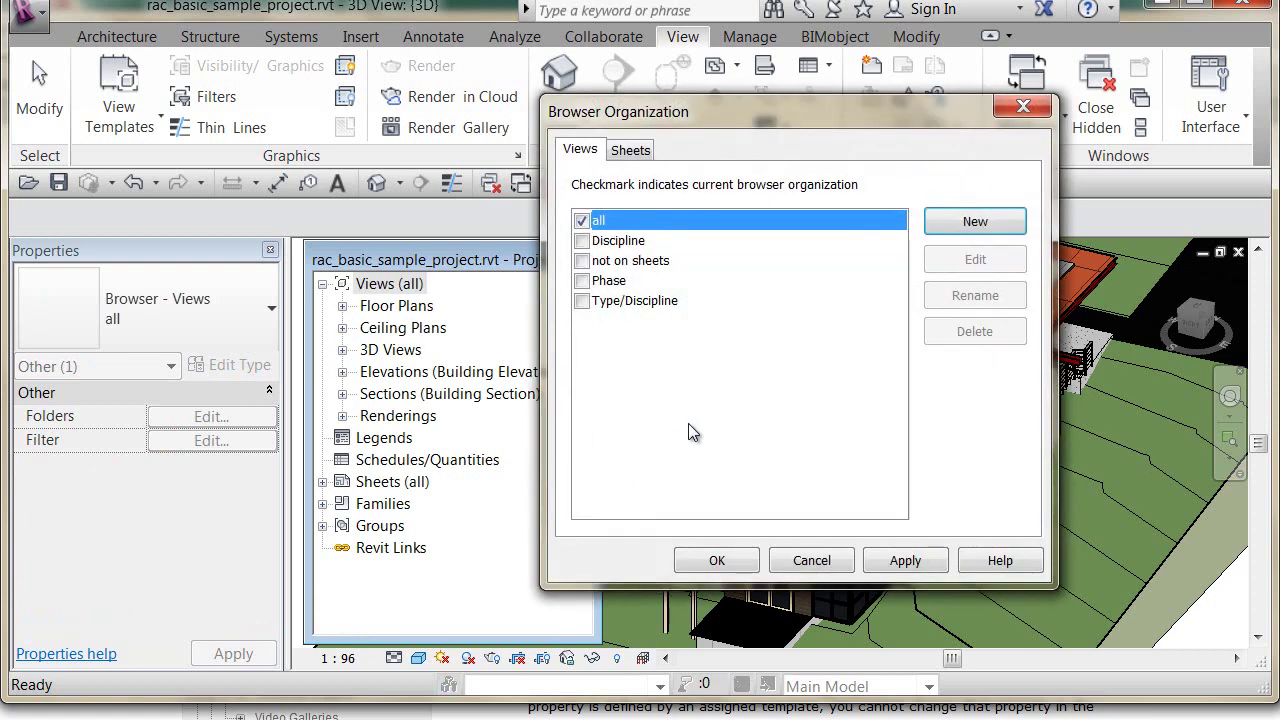
click(768, 244)
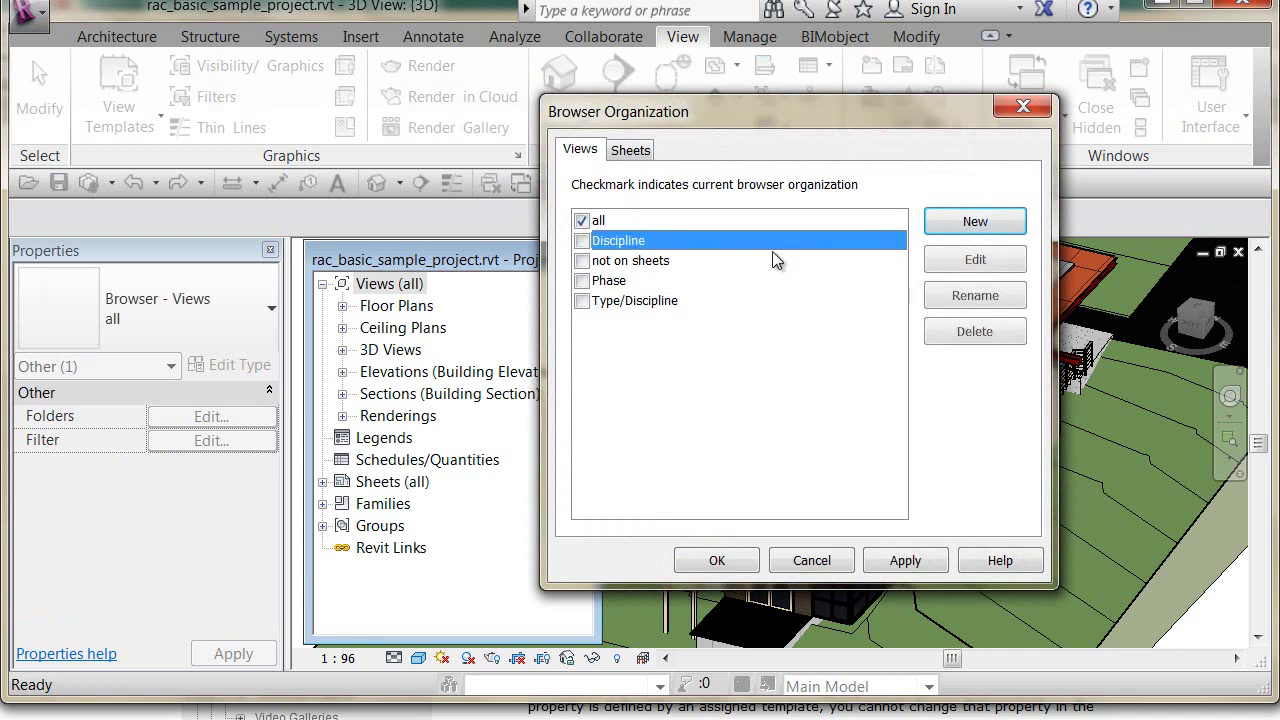
click(582, 241)
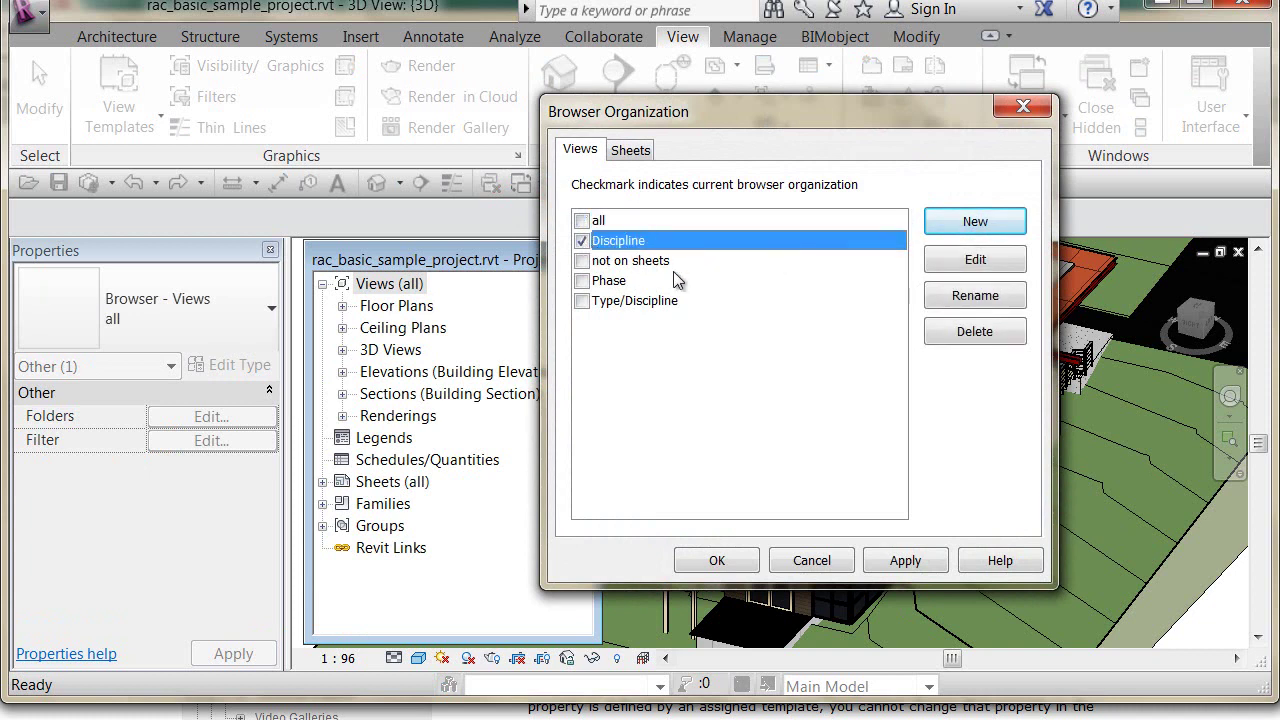
click(634, 222)
click(615, 281)
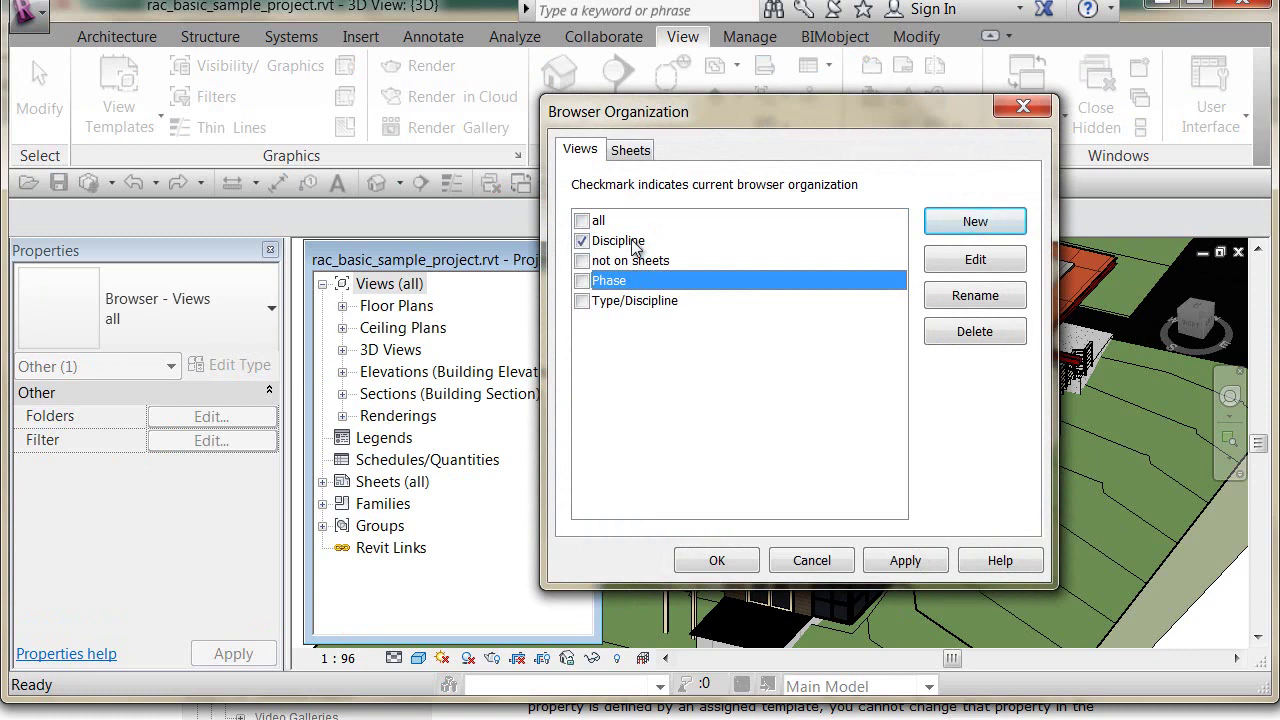
click(719, 563)
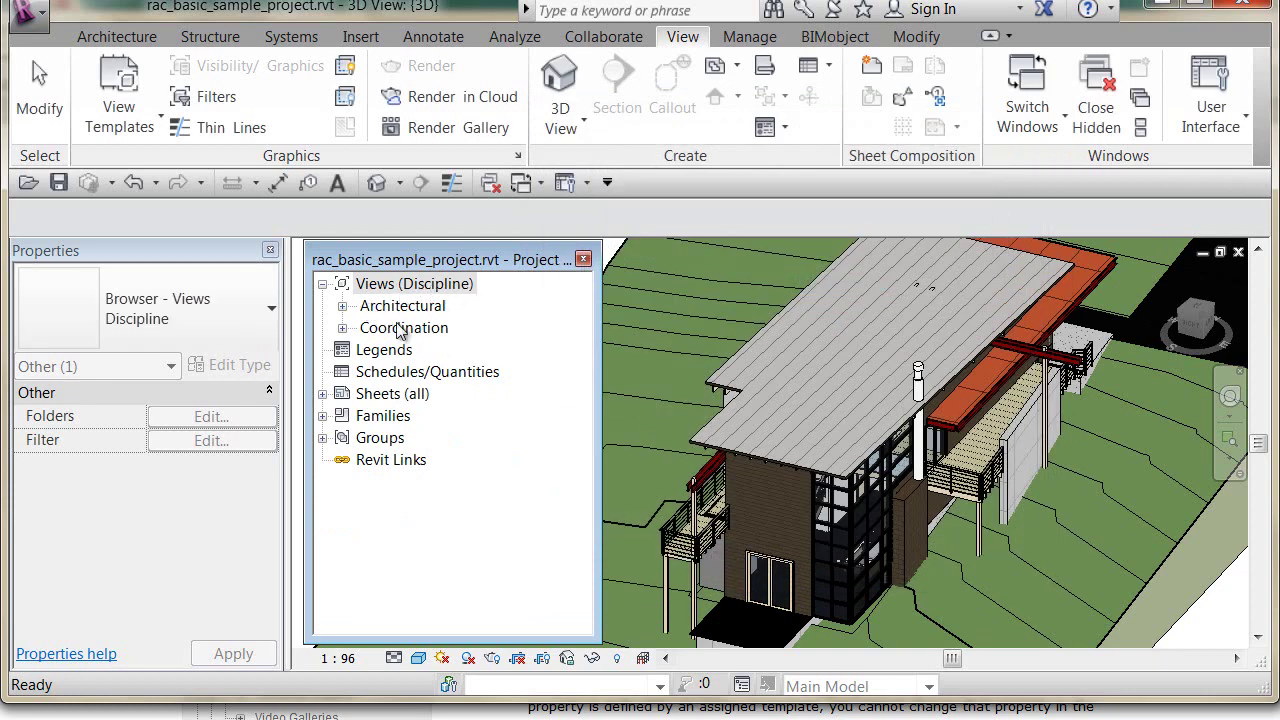
Review the views grouped under the Architectural and Coordination disciplines in the Project Browser
click(342, 307)
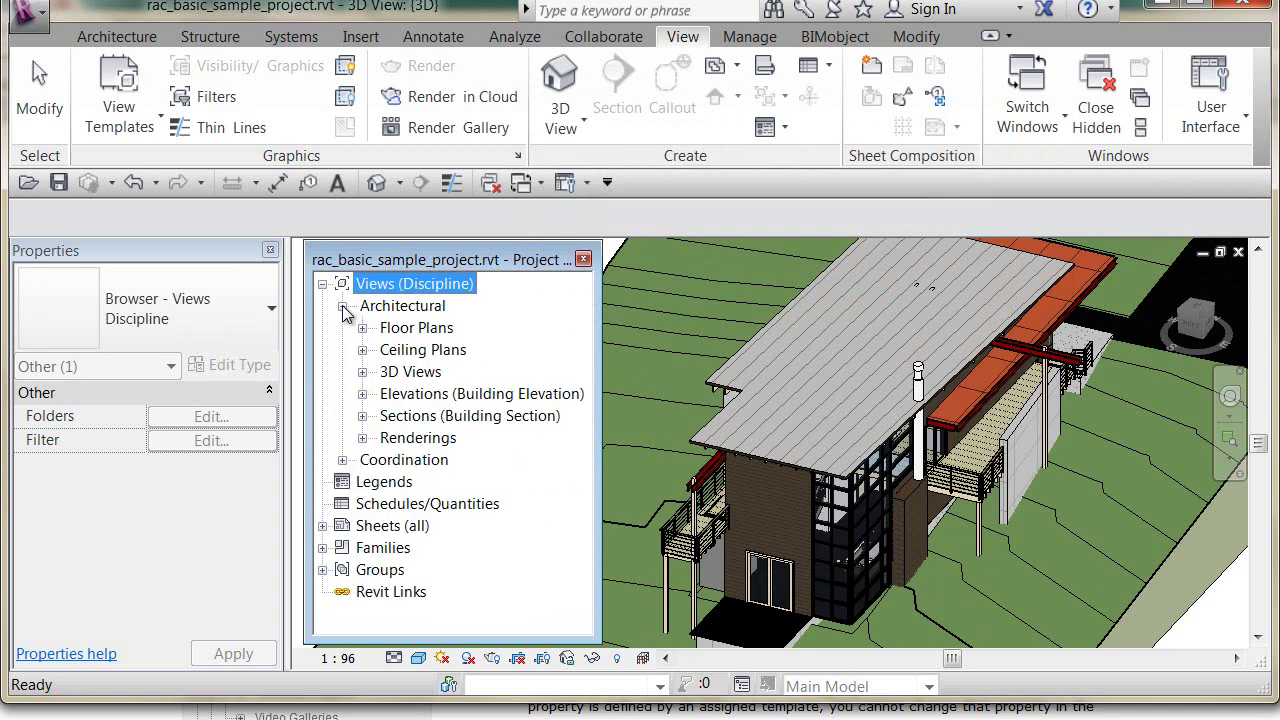
click(363, 328)
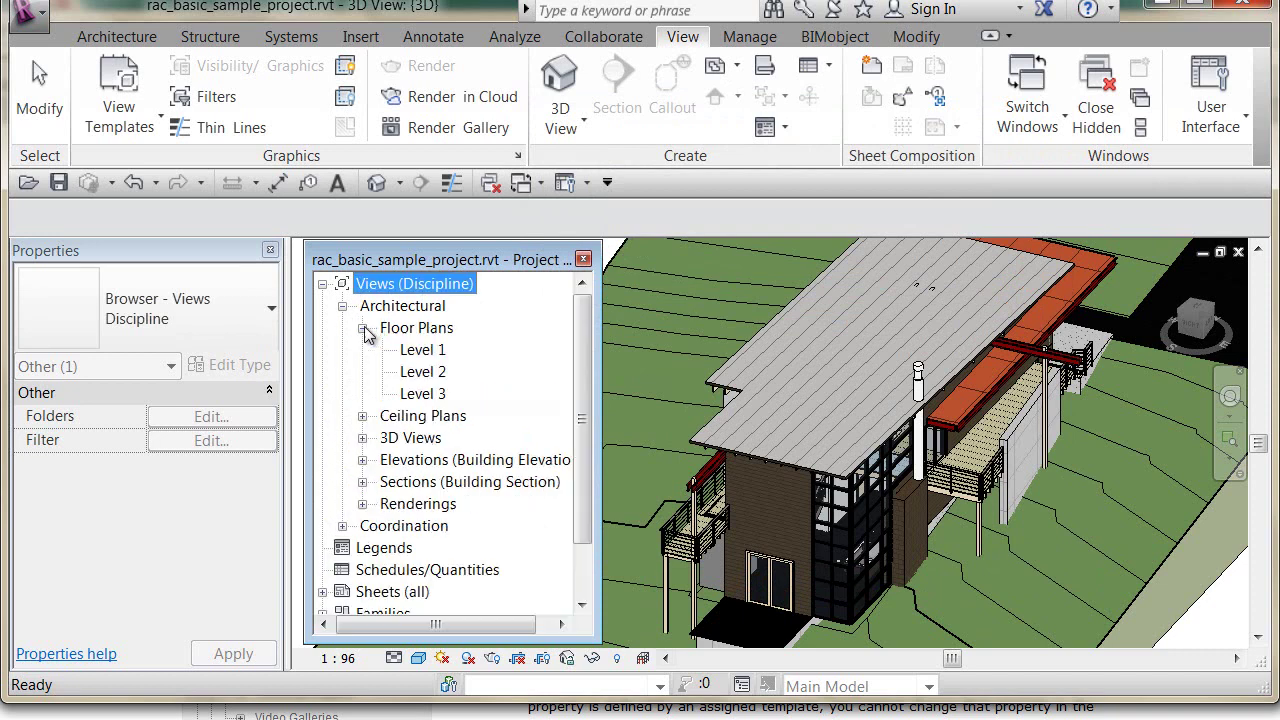
click(420, 372)
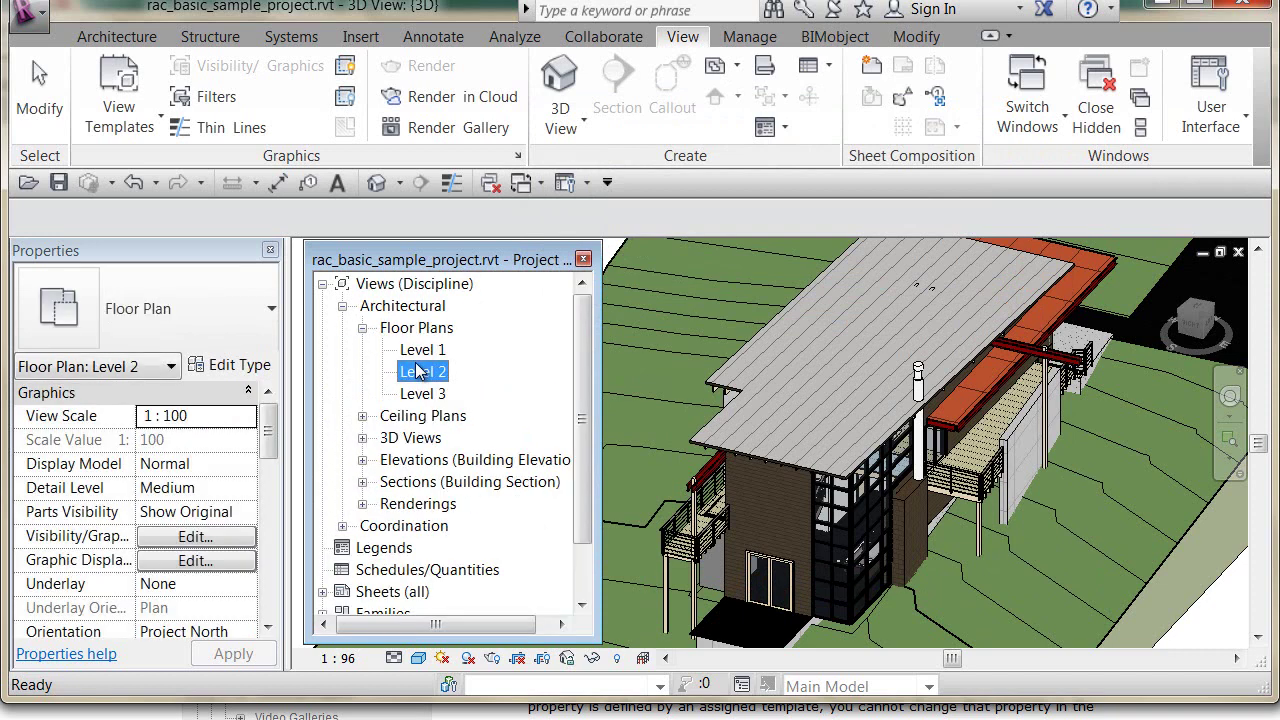
click(342, 306)
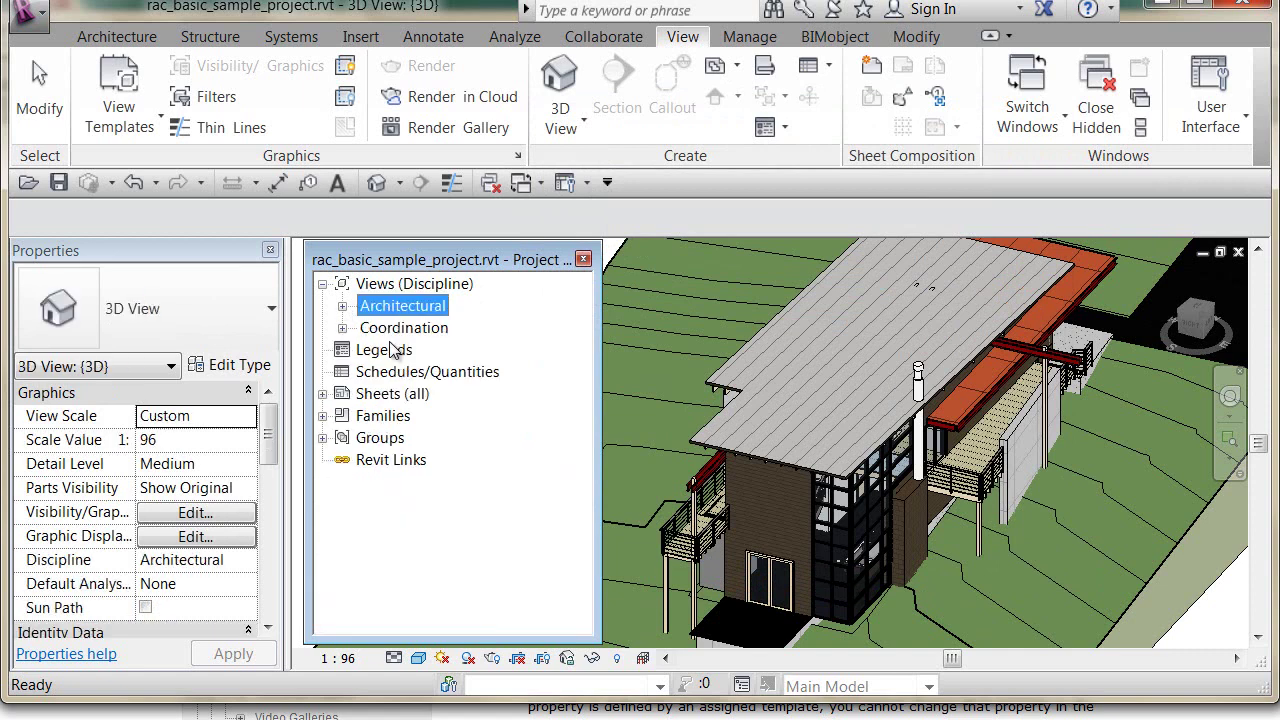
click(343, 328)
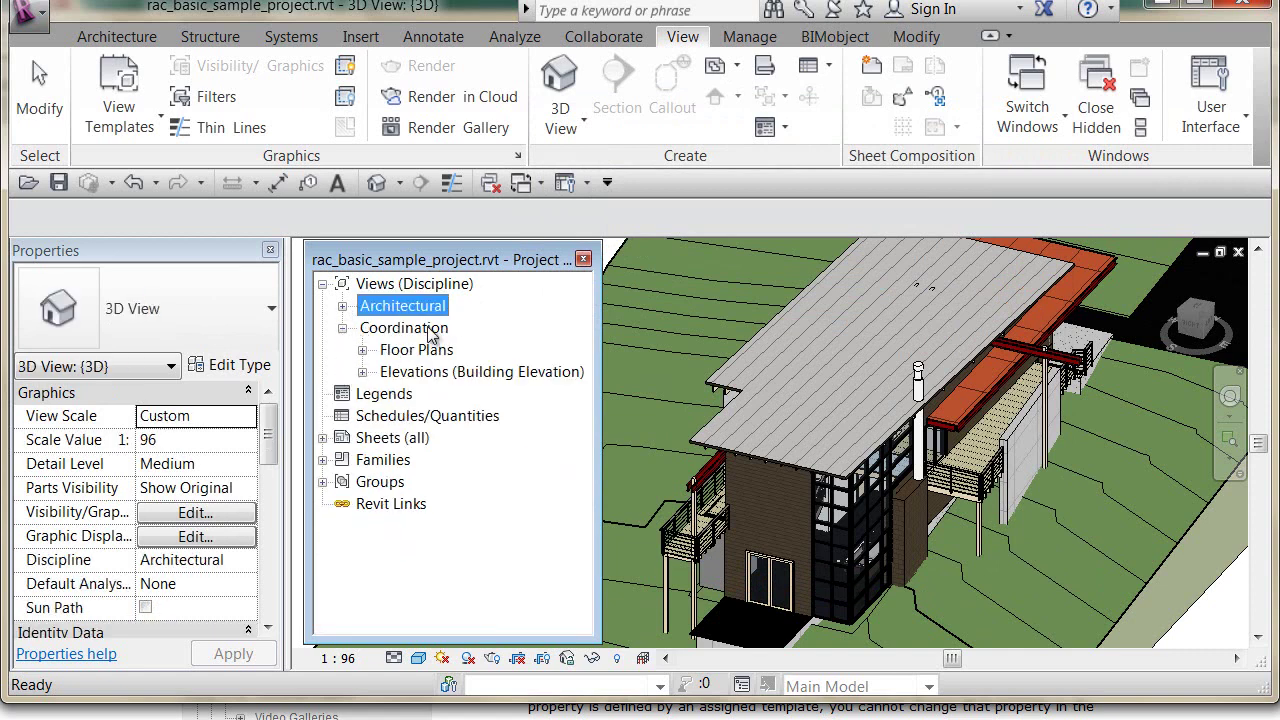
click(429, 333)
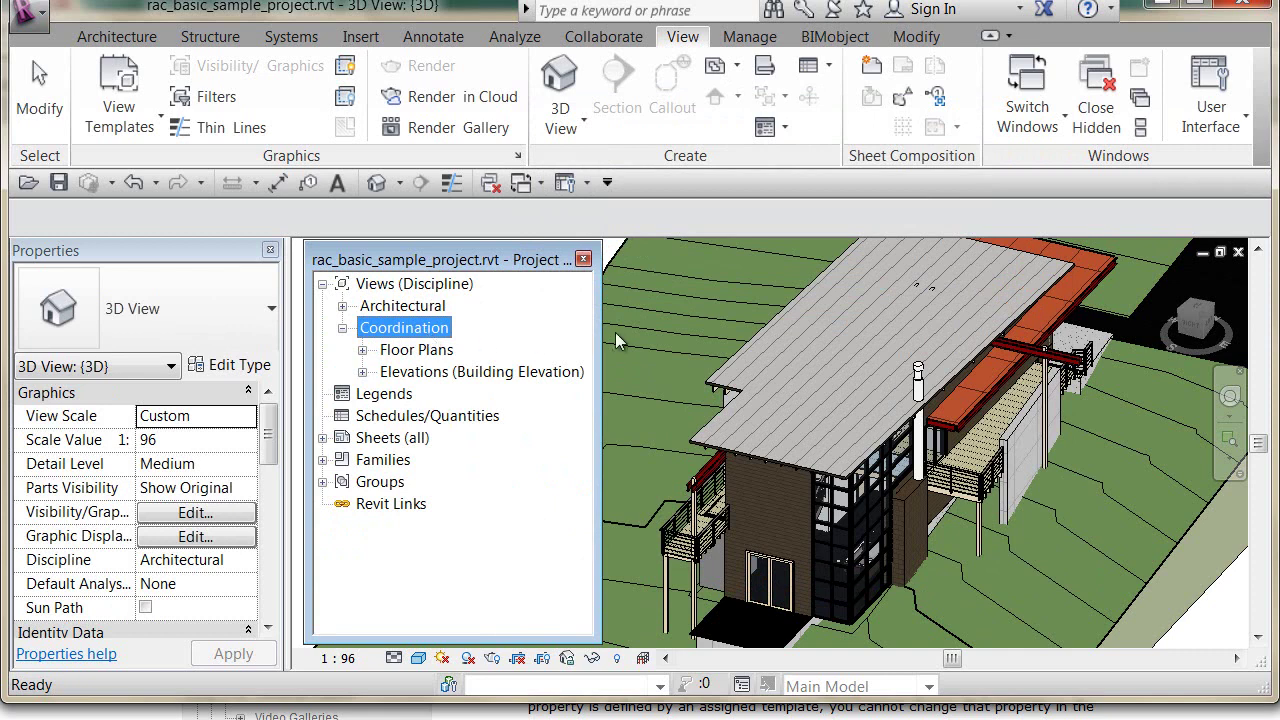
Show the available Discipline options in the properties of the open {3D} view
click(687, 337)
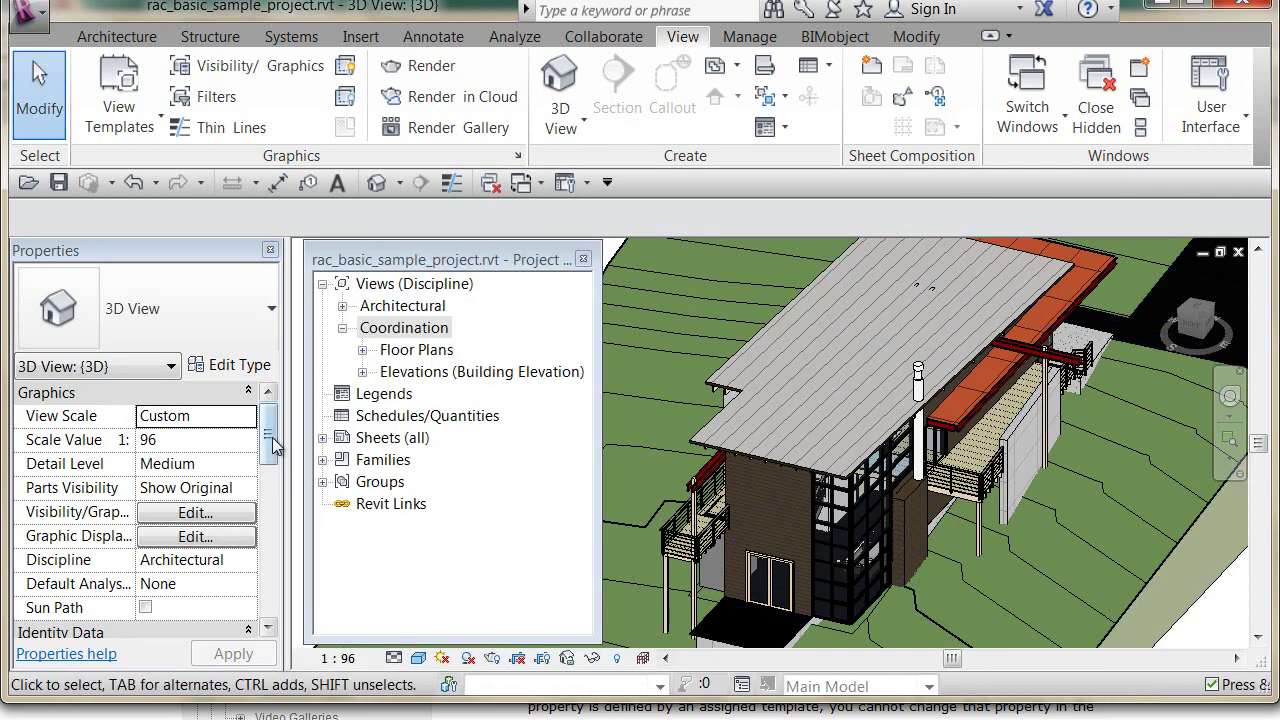
scroll(180, 512, down, 2)
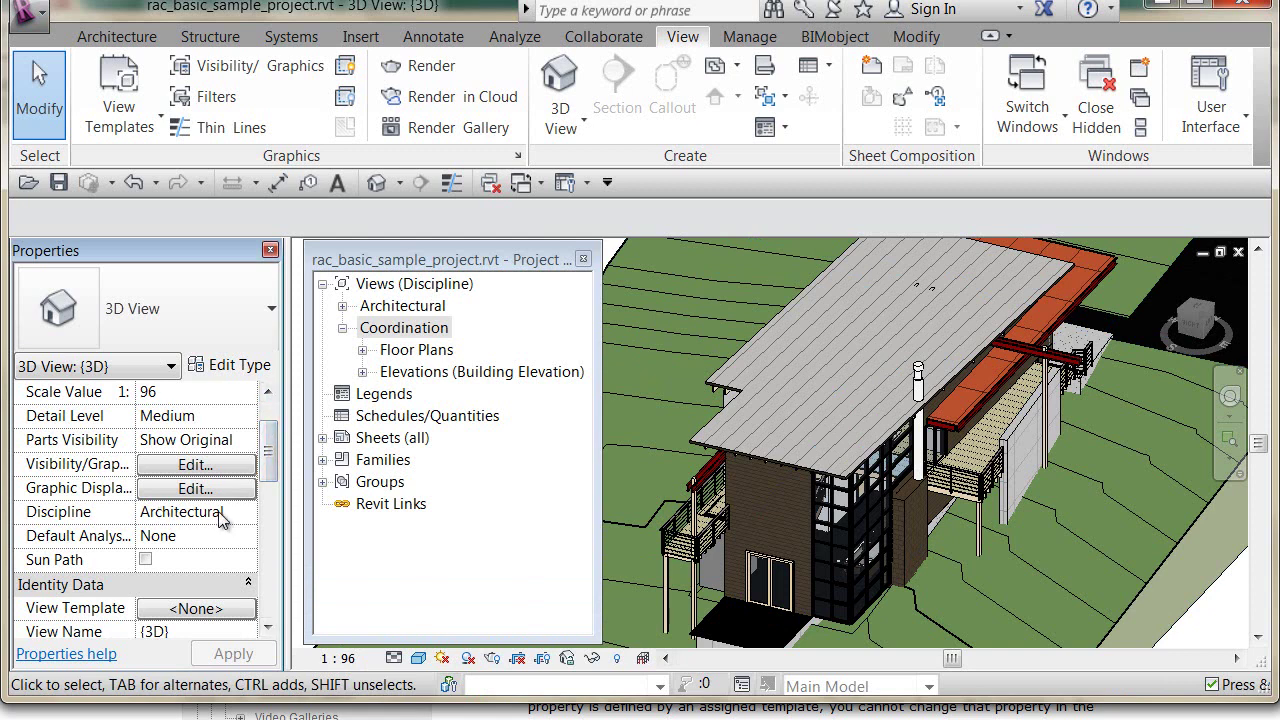
click(248, 512)
click(248, 512)
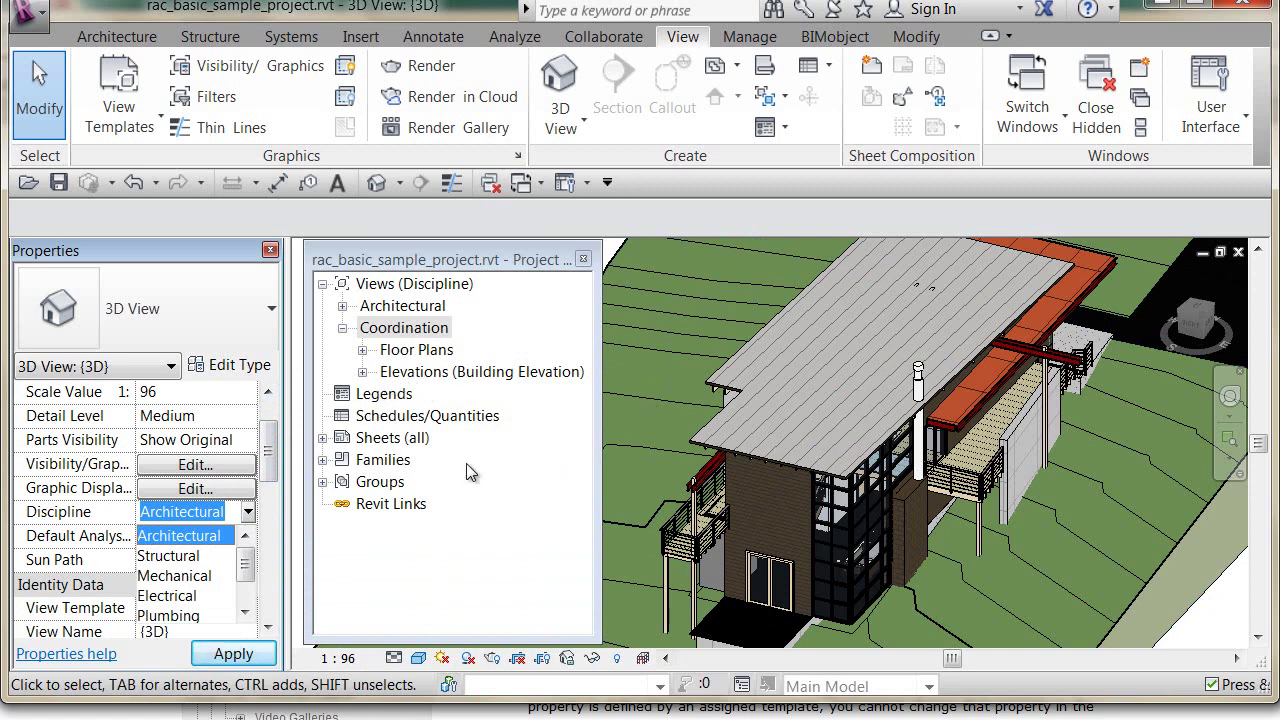
Expand the Architectural branch and its 3D Views group to locate the {3D} view
click(342, 307)
click(342, 307)
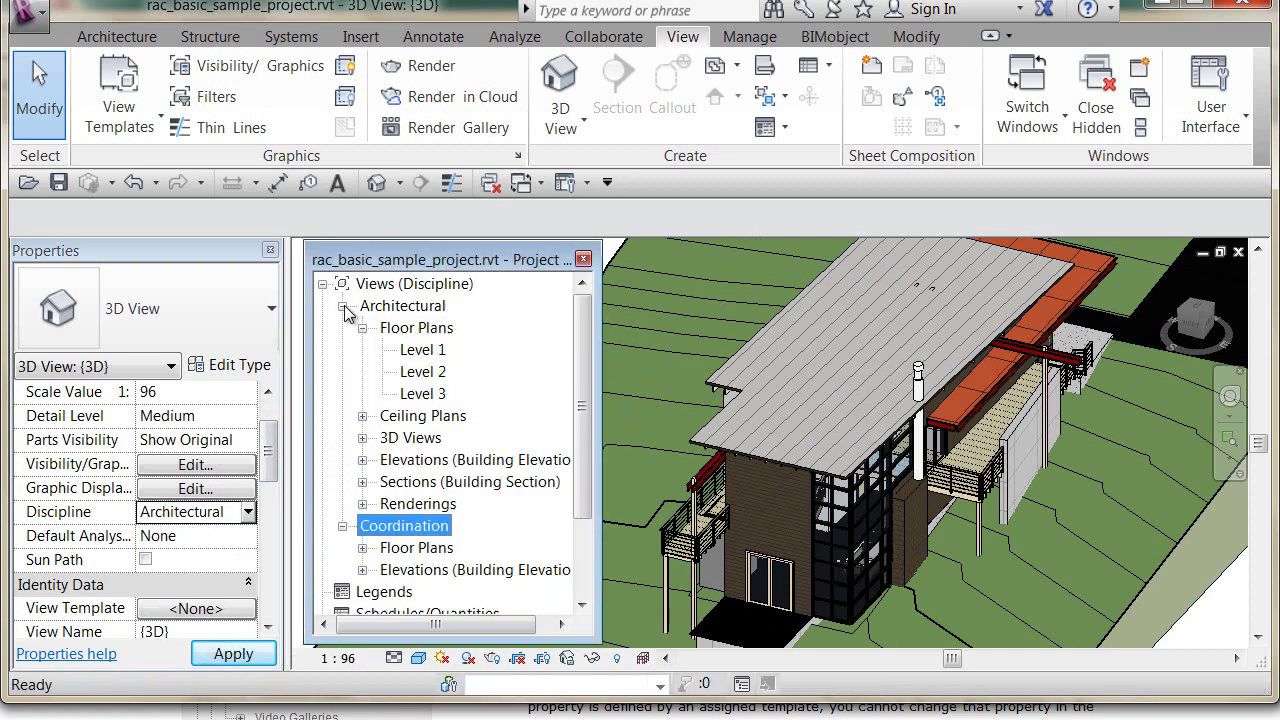
click(342, 307)
click(342, 306)
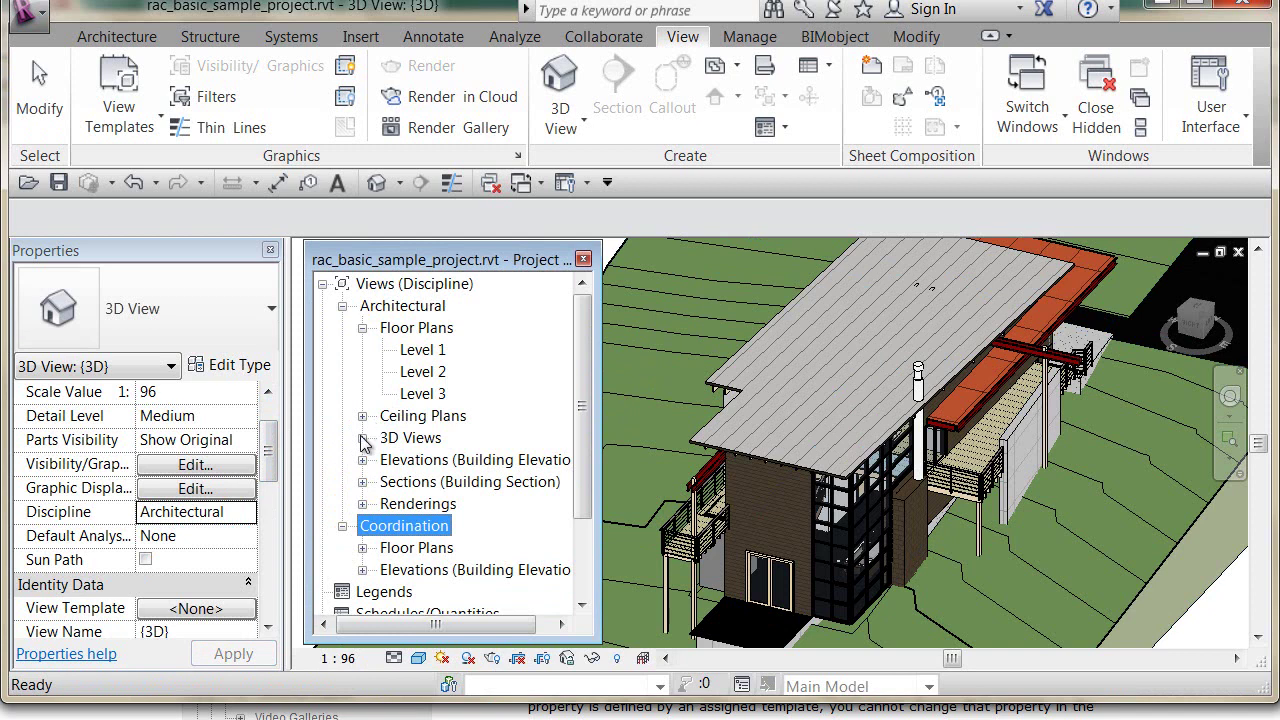
click(362, 438)
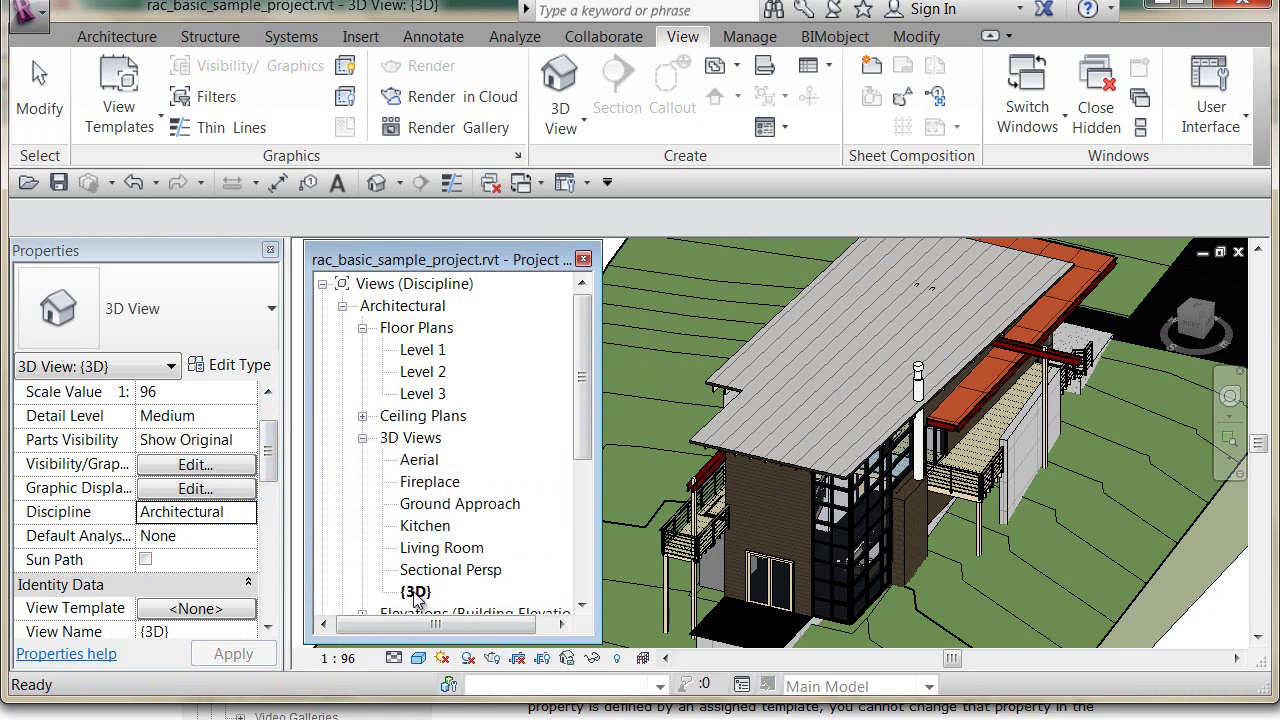
Set the {3D} view's discipline to Coordination and locate the view in the Coordination branch's 3D Views group
click(250, 513)
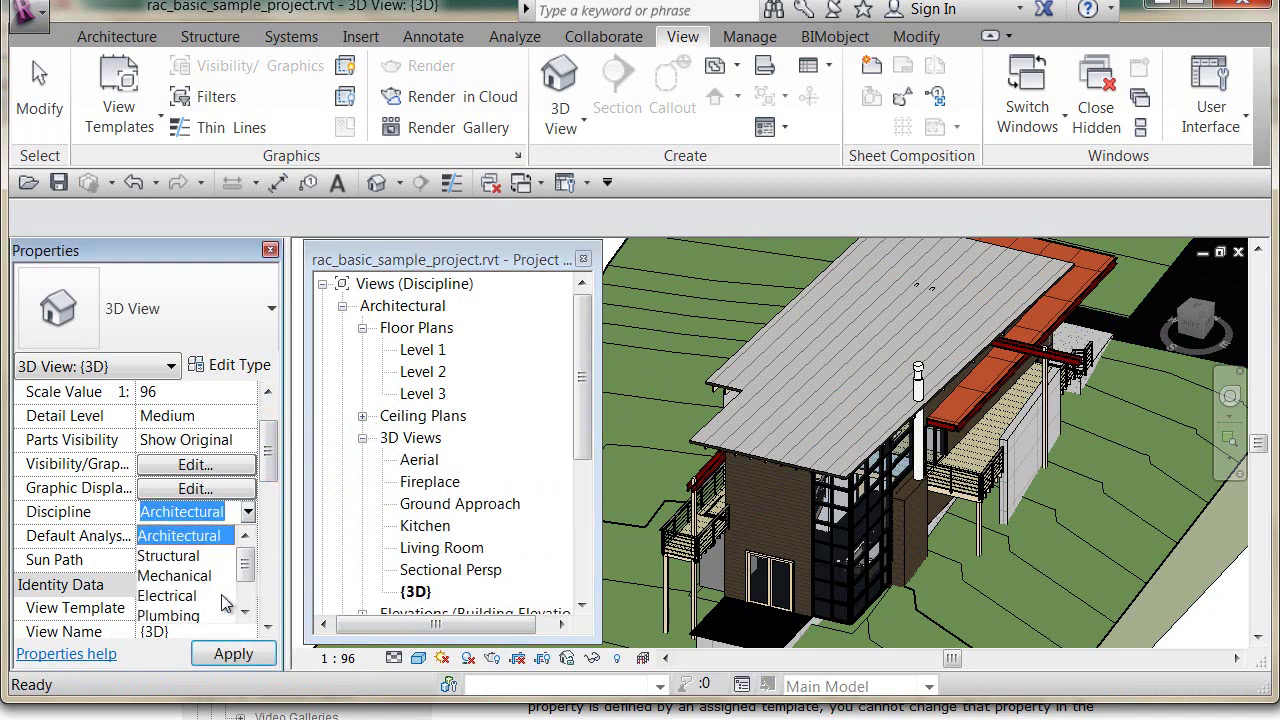
scroll(245, 605, down, 1)
click(280, 596)
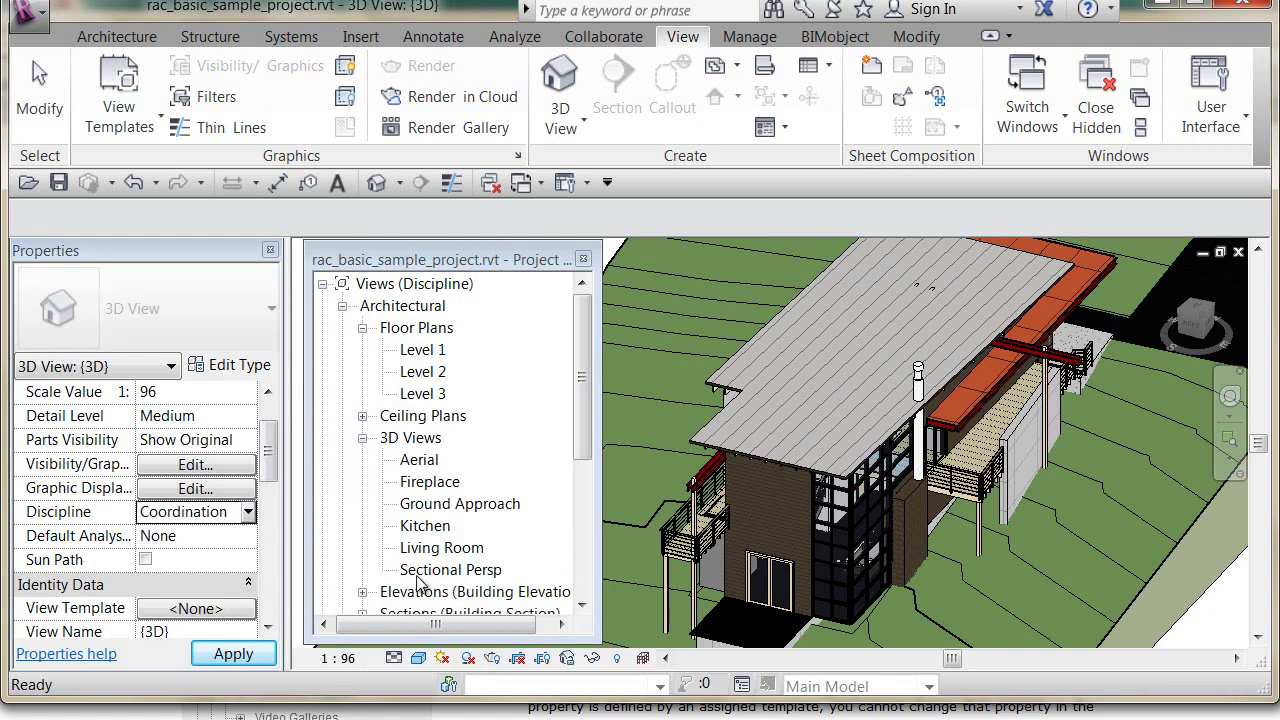
click(343, 307)
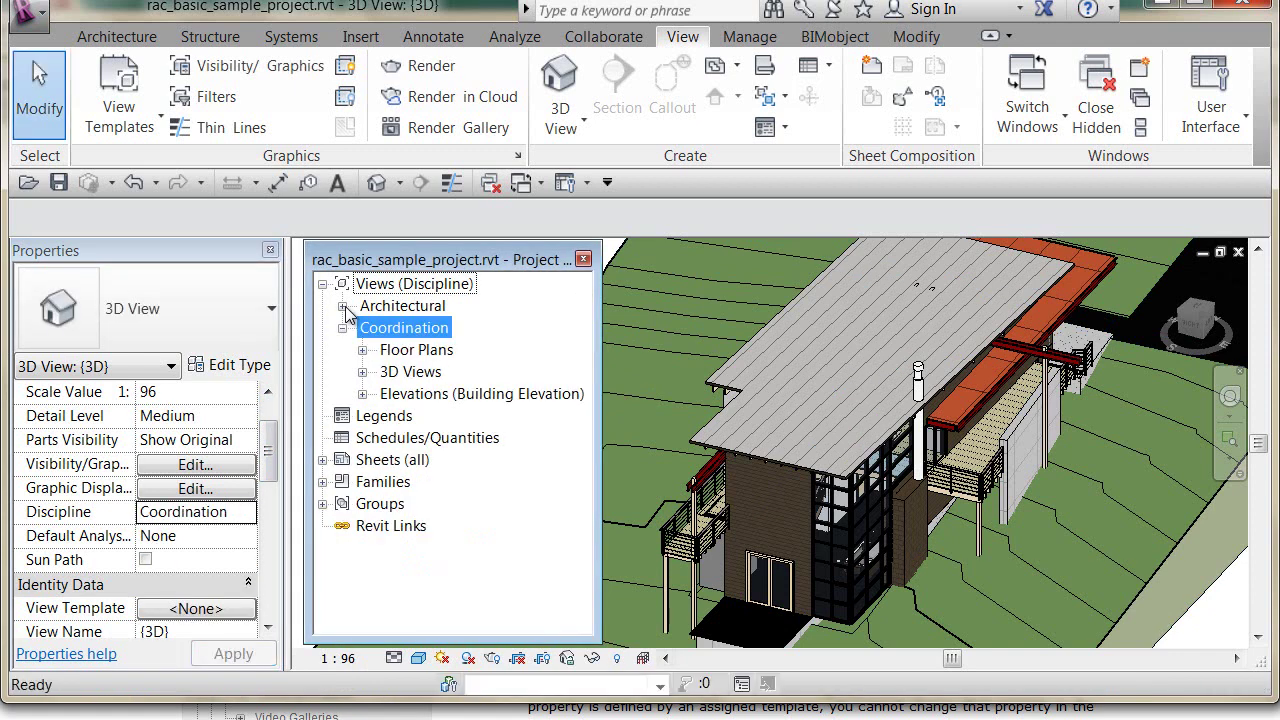
click(363, 372)
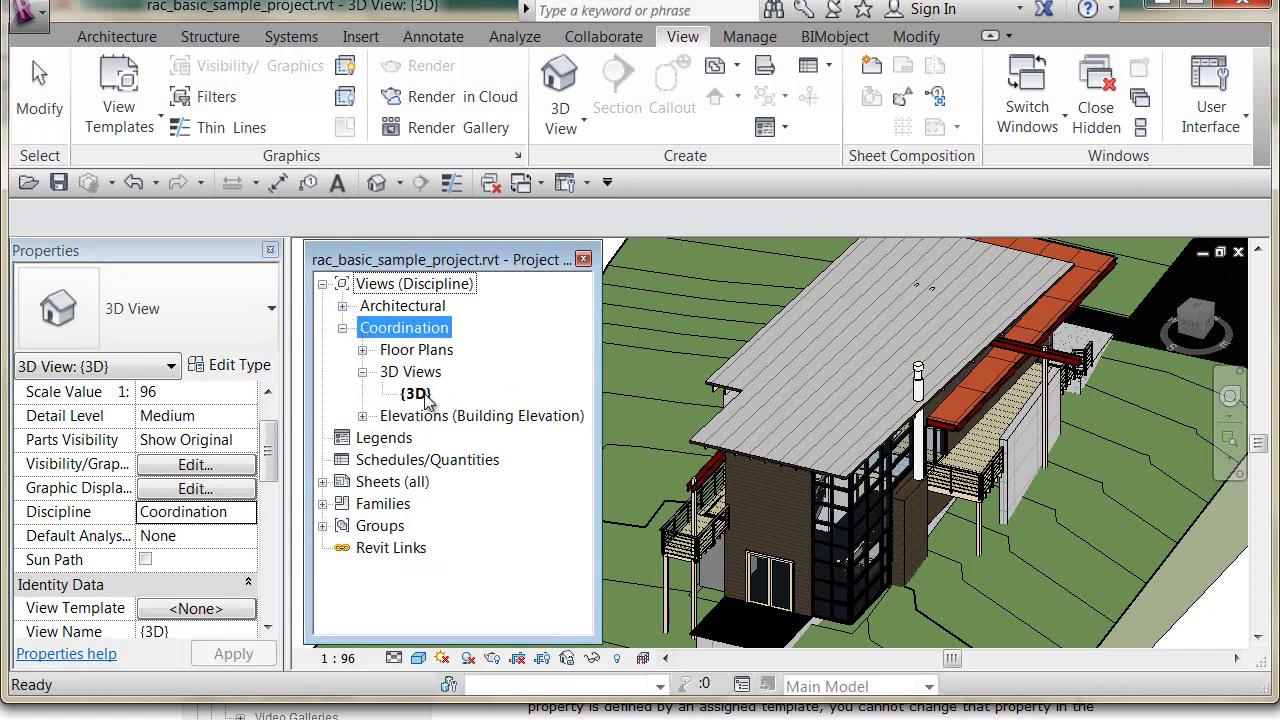
Set the discipline of the {3D} view to Plumbing
click(416, 394)
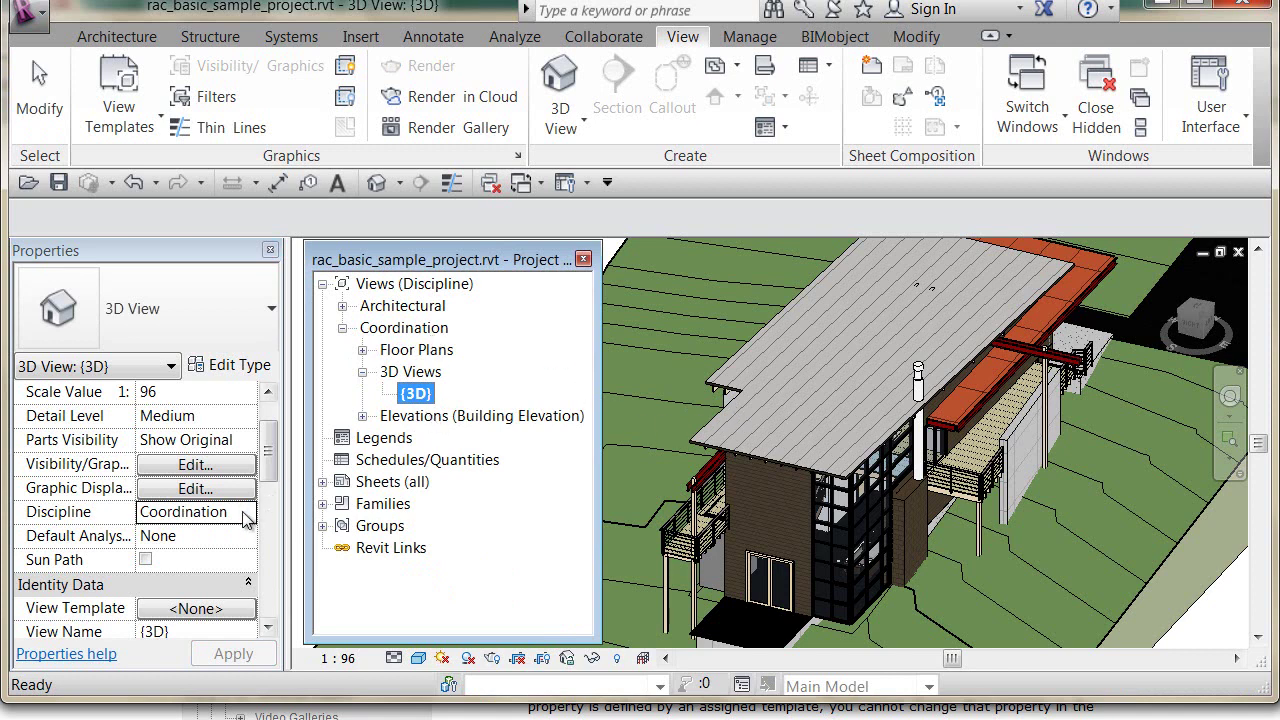
click(248, 512)
click(169, 576)
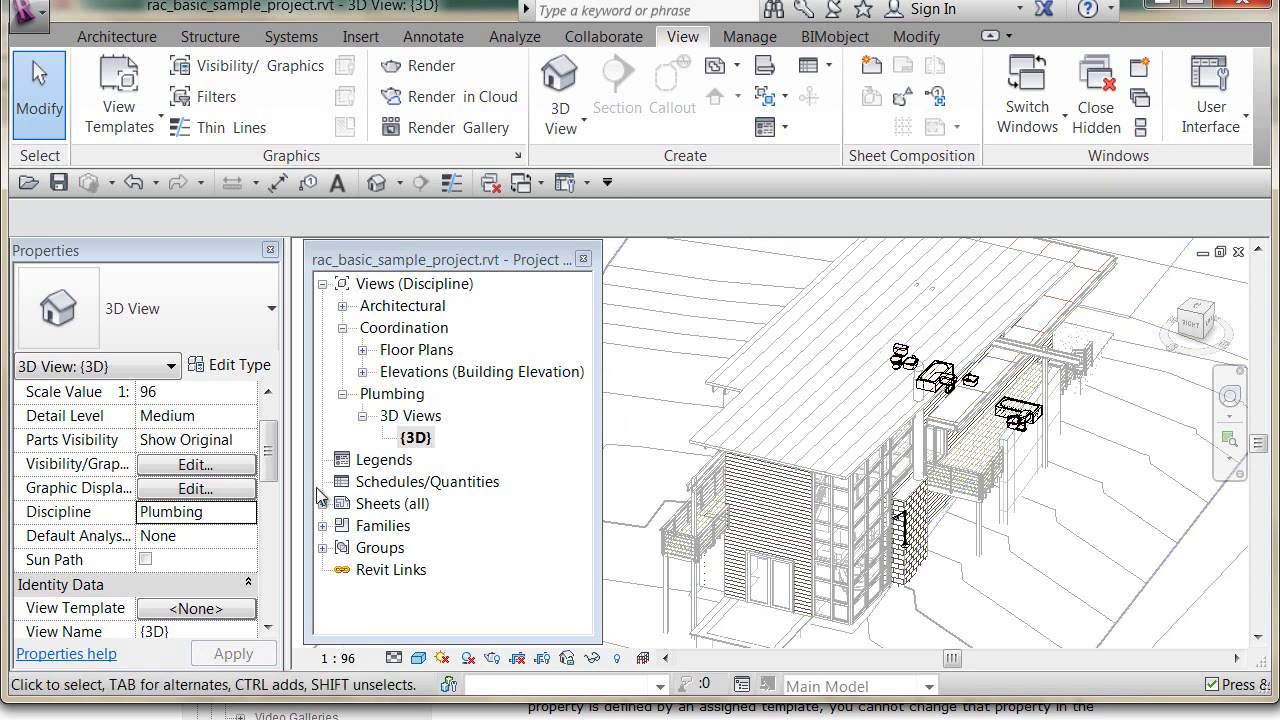
Open the Level 1 floor plan from the Architectural branch
click(342, 305)
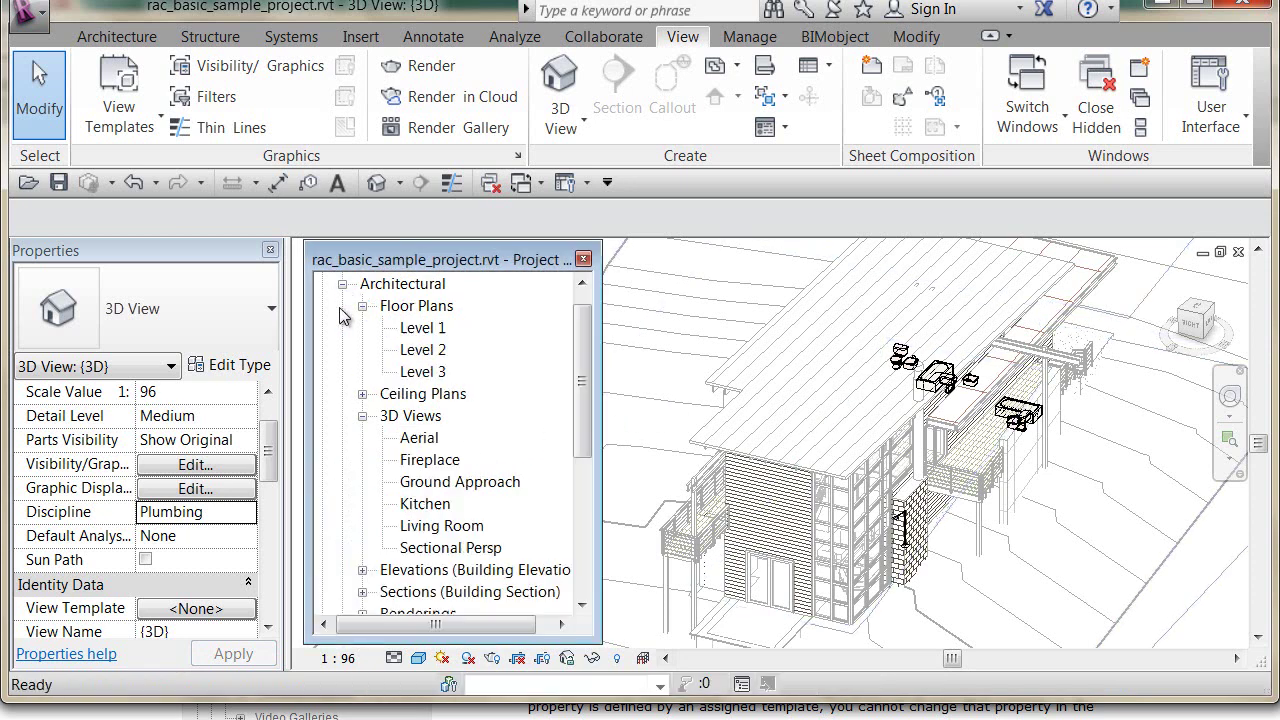
click(423, 328)
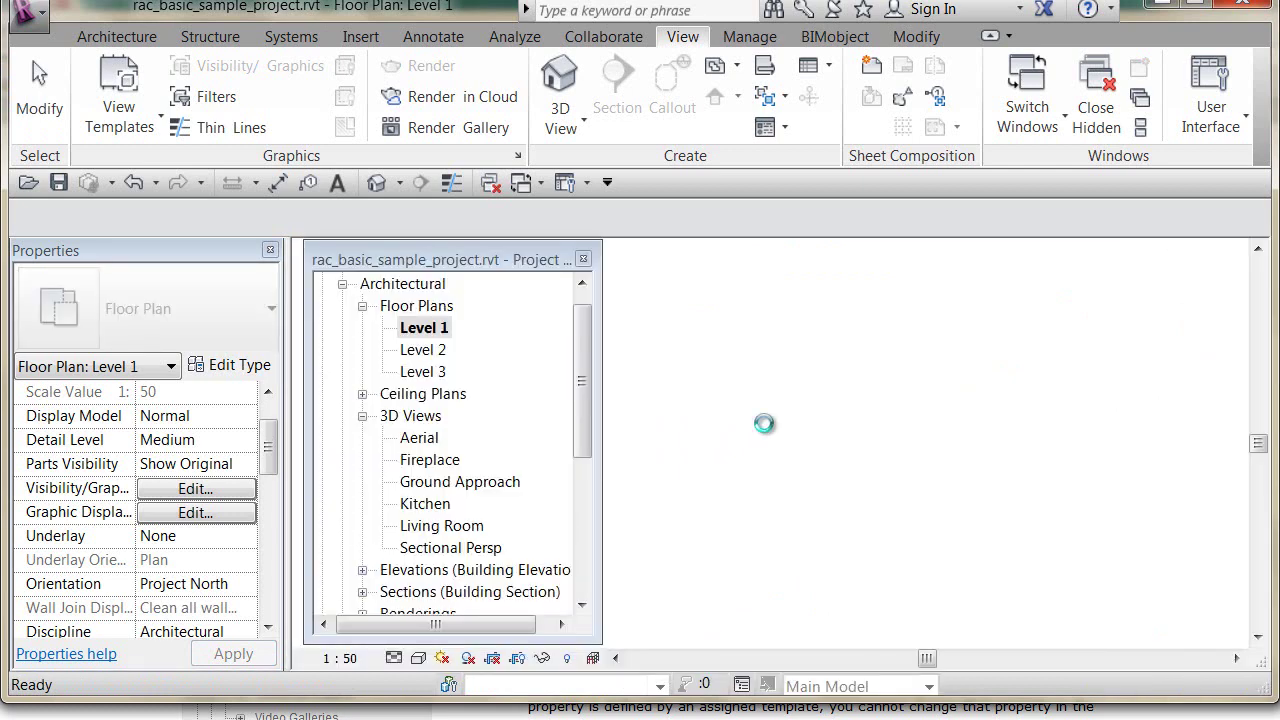
middle_drag(779, 443, 921, 443)
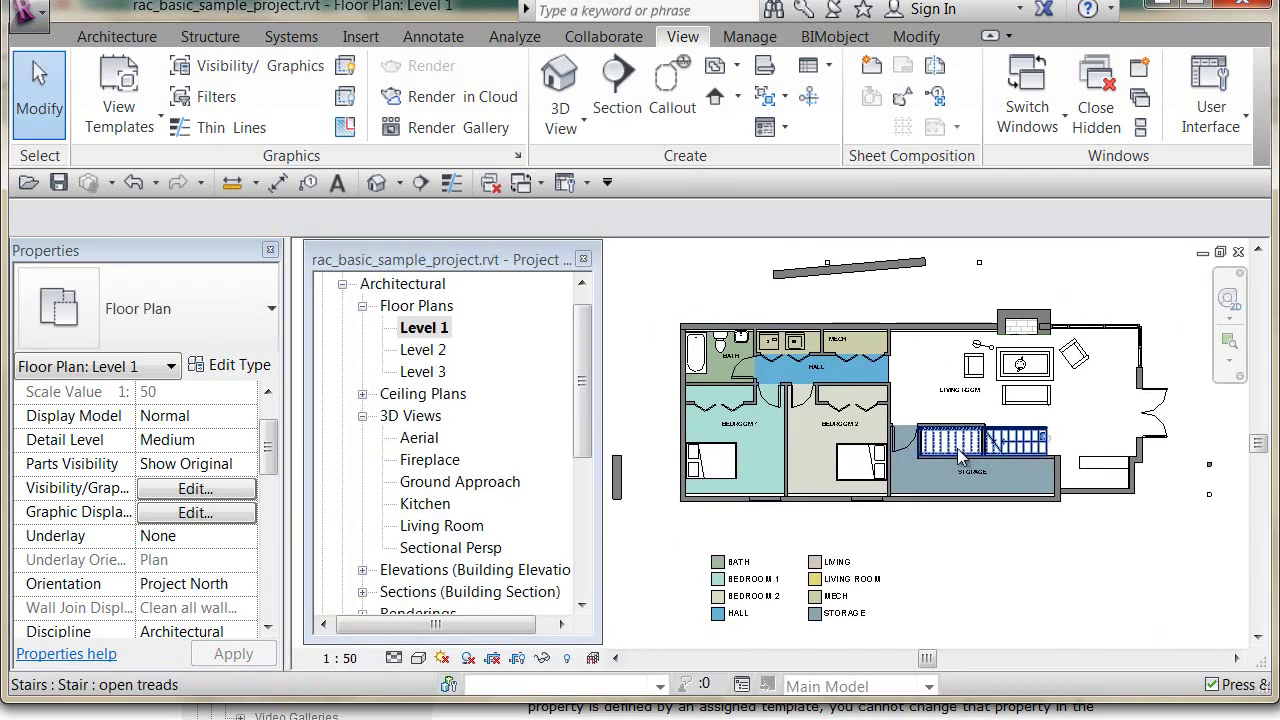
Set the Level 1 floor plan's discipline to Mechanical
drag(271, 466, 270, 490)
click(248, 490)
click(248, 490)
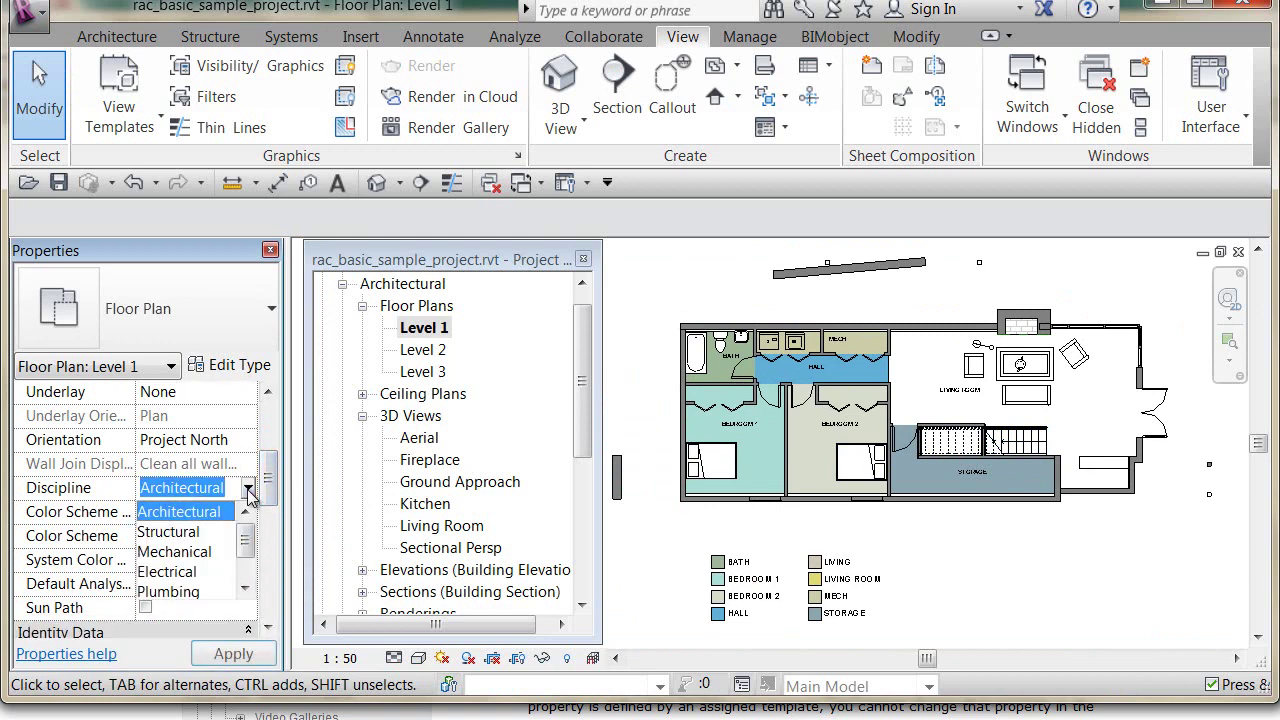
click(208, 552)
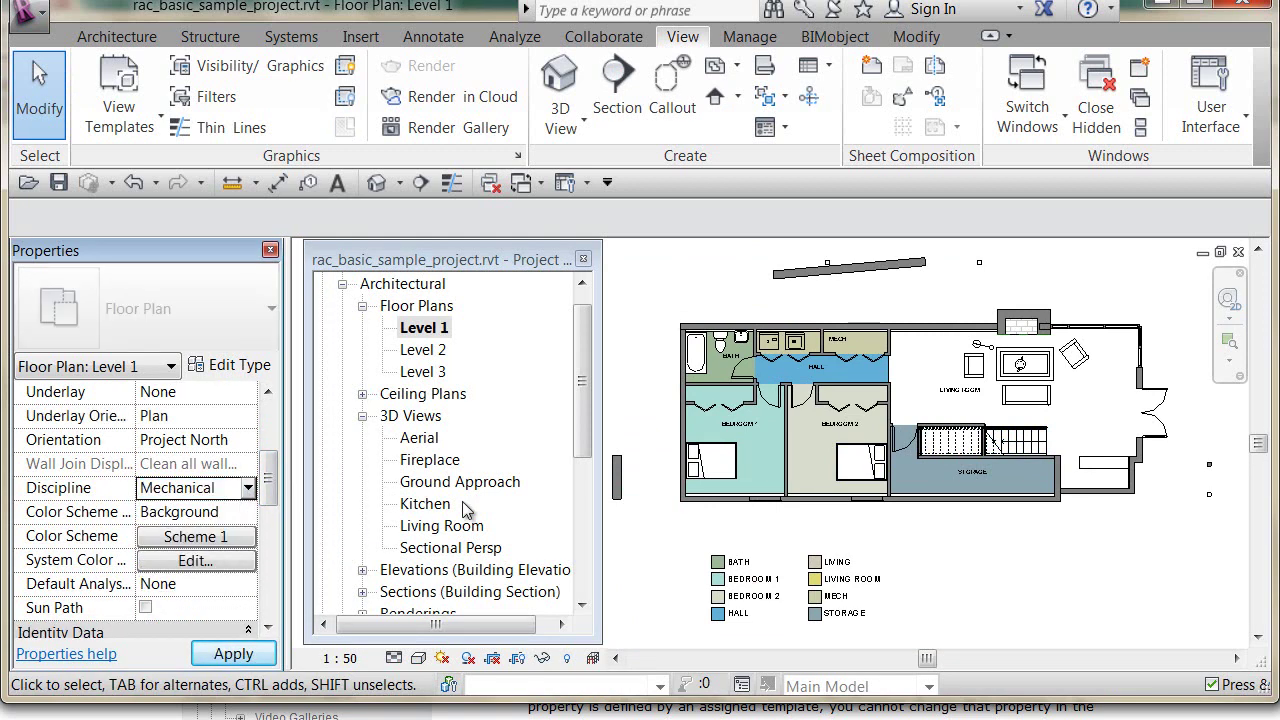
Collapse the Architectural and Coordination branches of the views and locate the Level 1 floor plan in the Mechanical branch
click(342, 284)
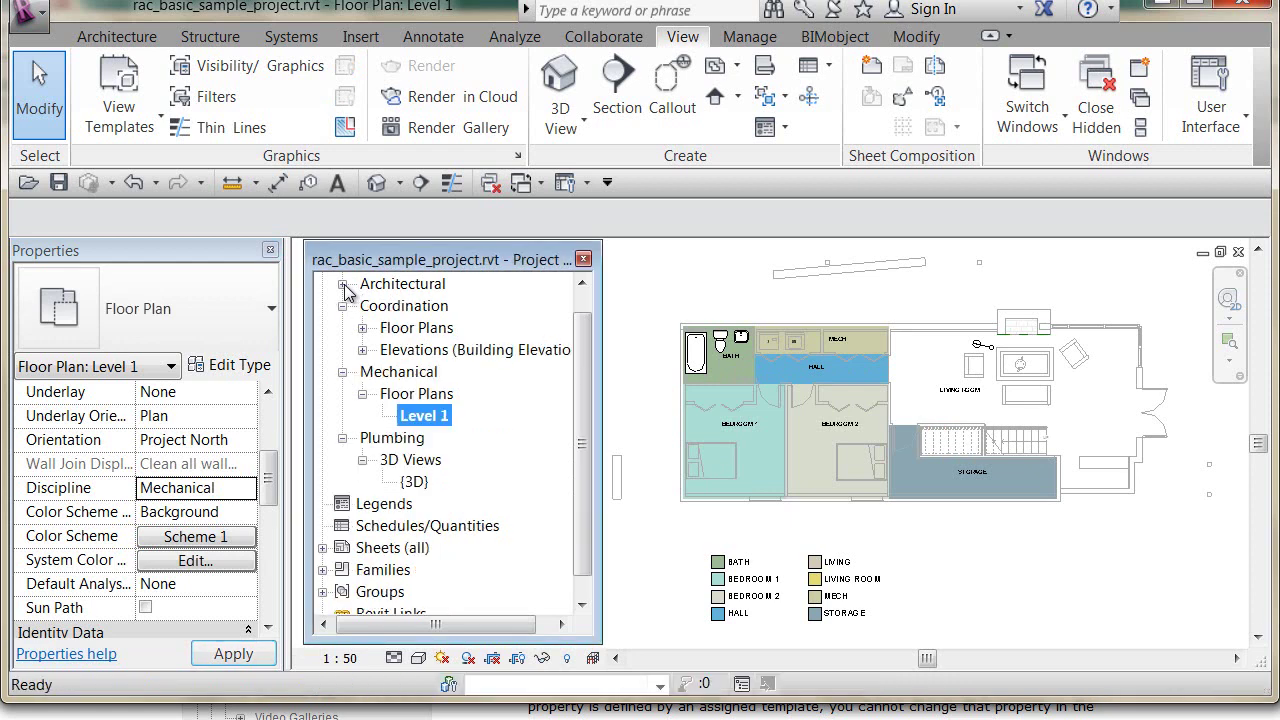
click(342, 306)
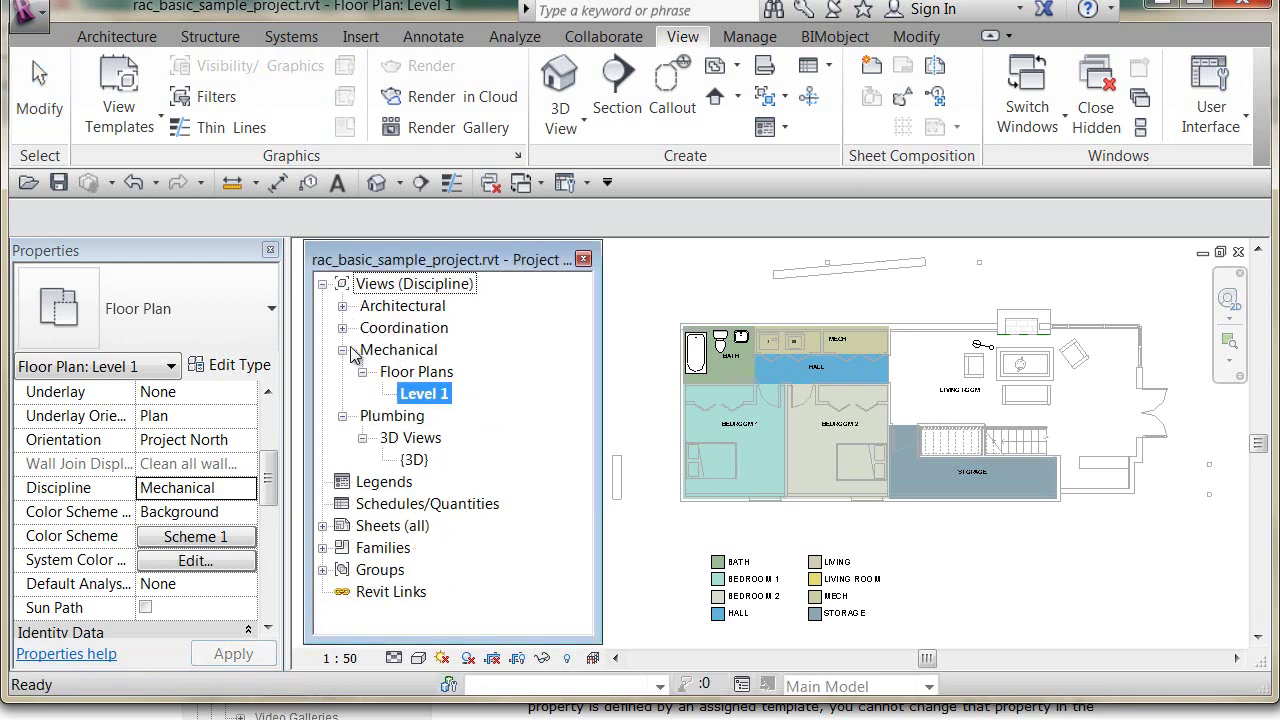
click(401, 351)
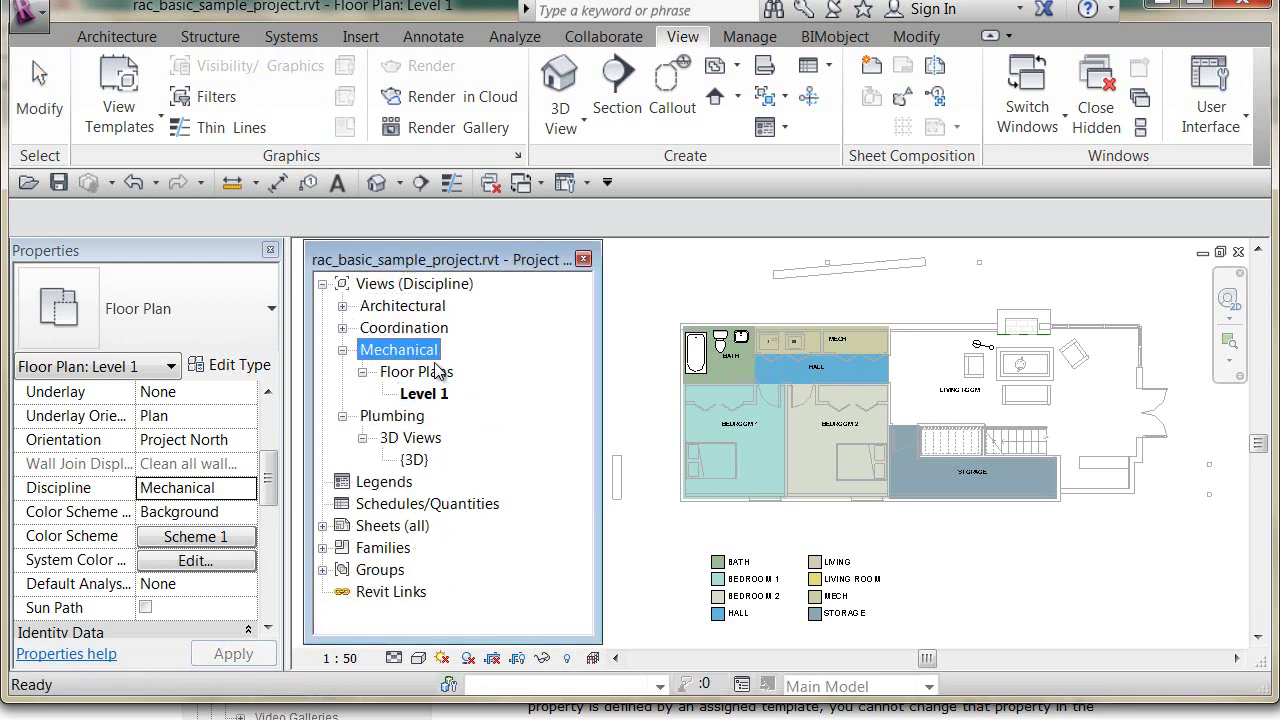
click(440, 373)
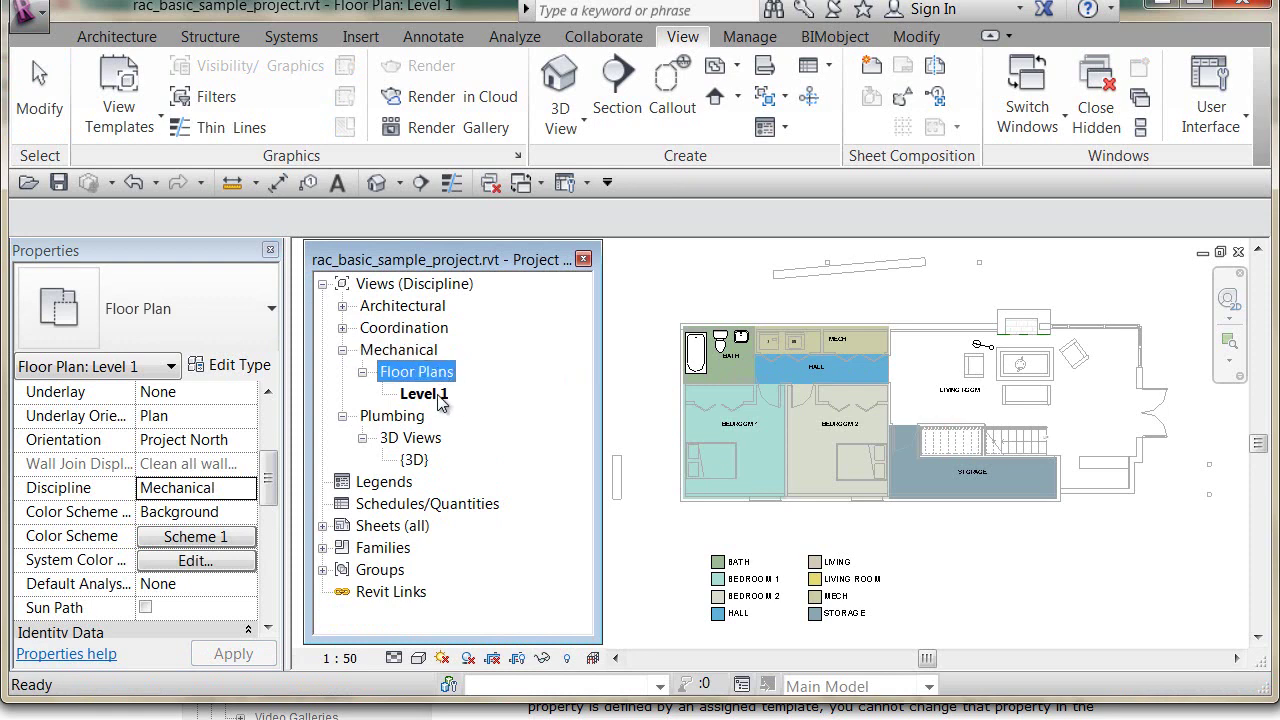
click(440, 395)
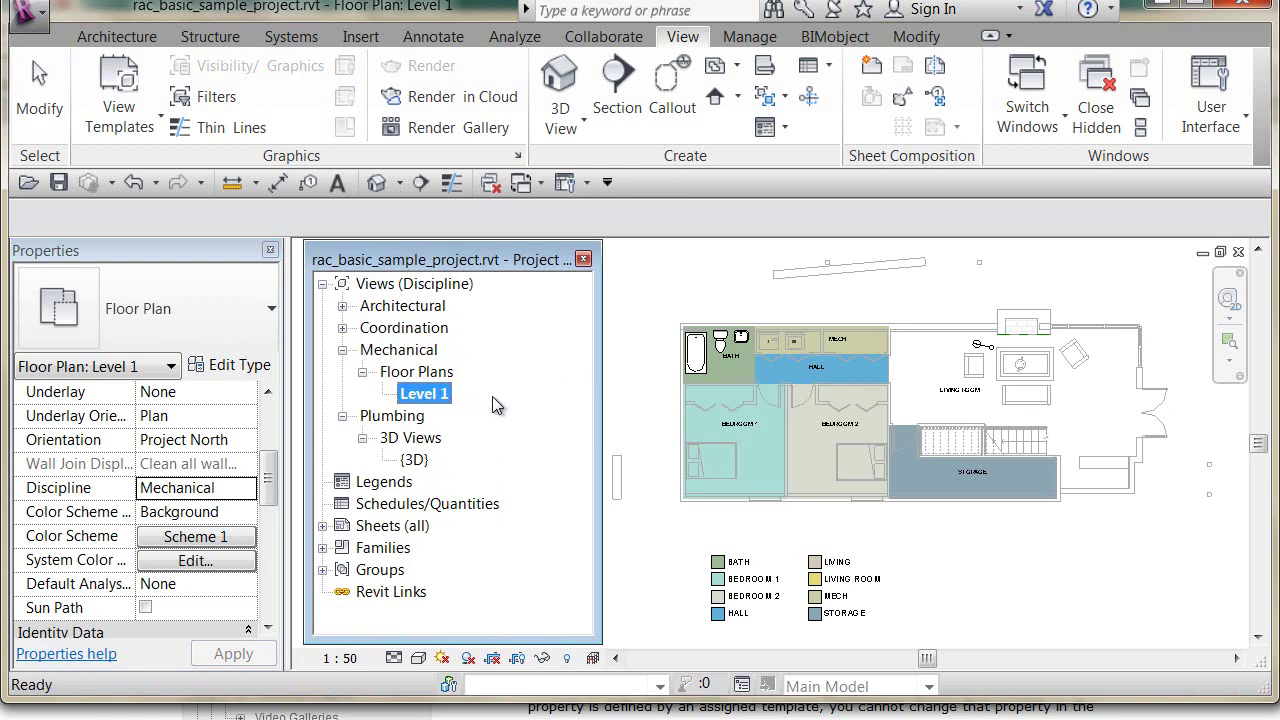
Review the grouping and sorting settings of the Discipline browser organization, including the available Sort by parameters, without changing them
click(591, 190)
click(600, 475)
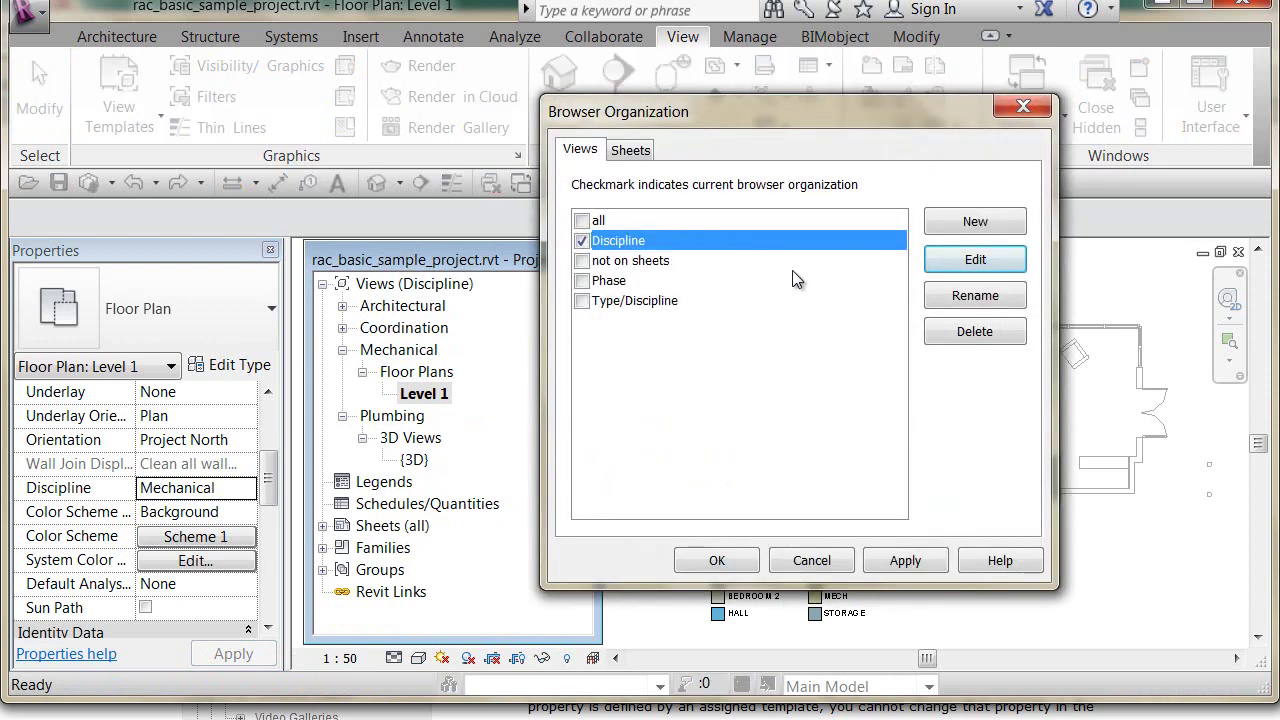
click(965, 262)
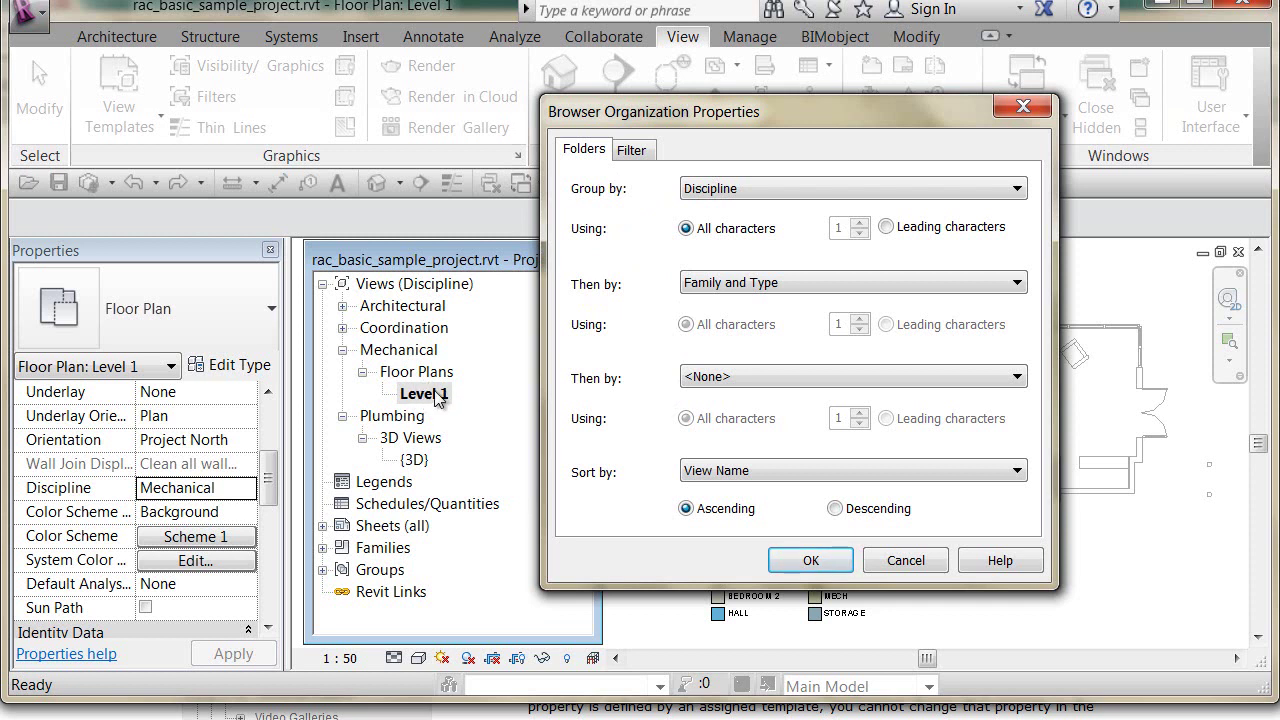
click(777, 474)
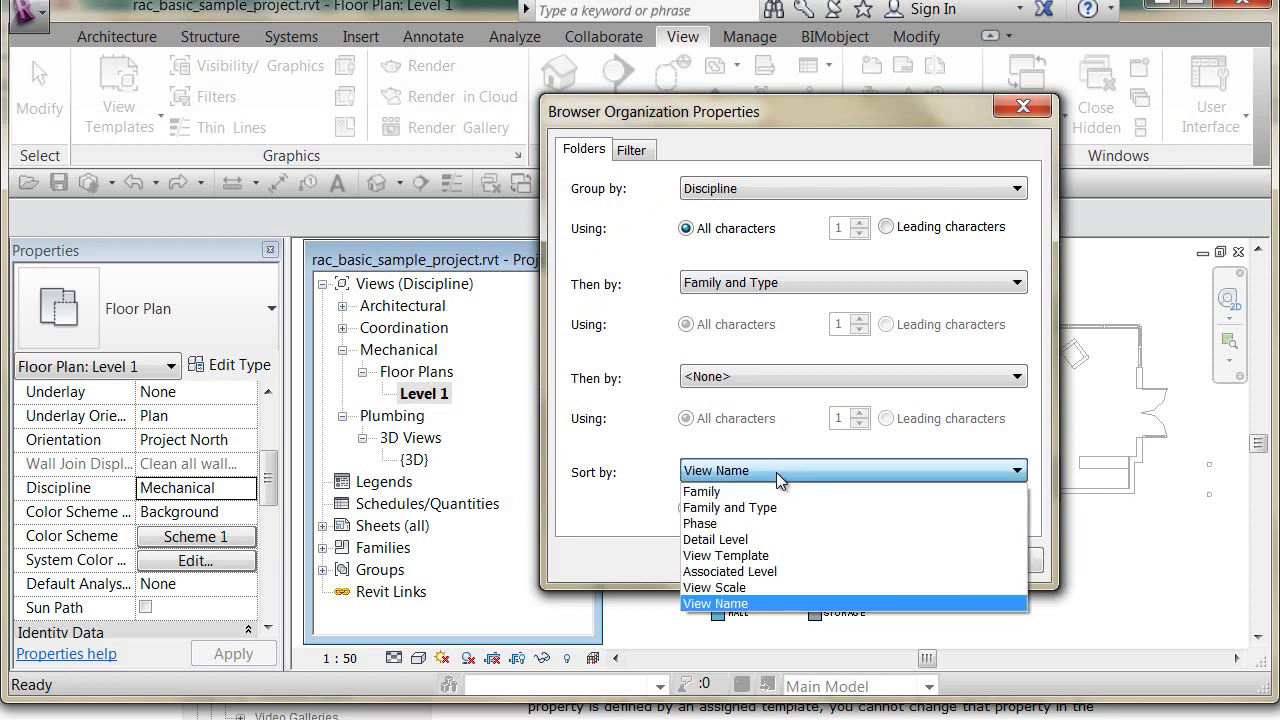
click(657, 485)
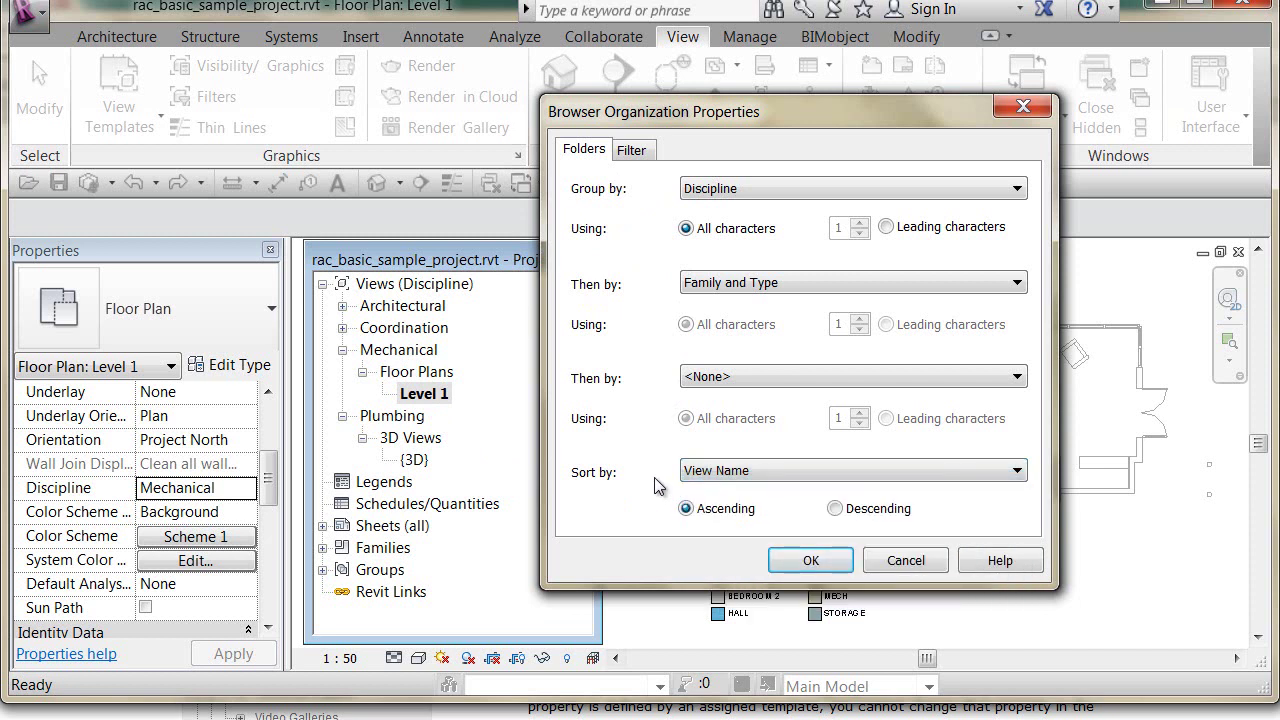
click(737, 474)
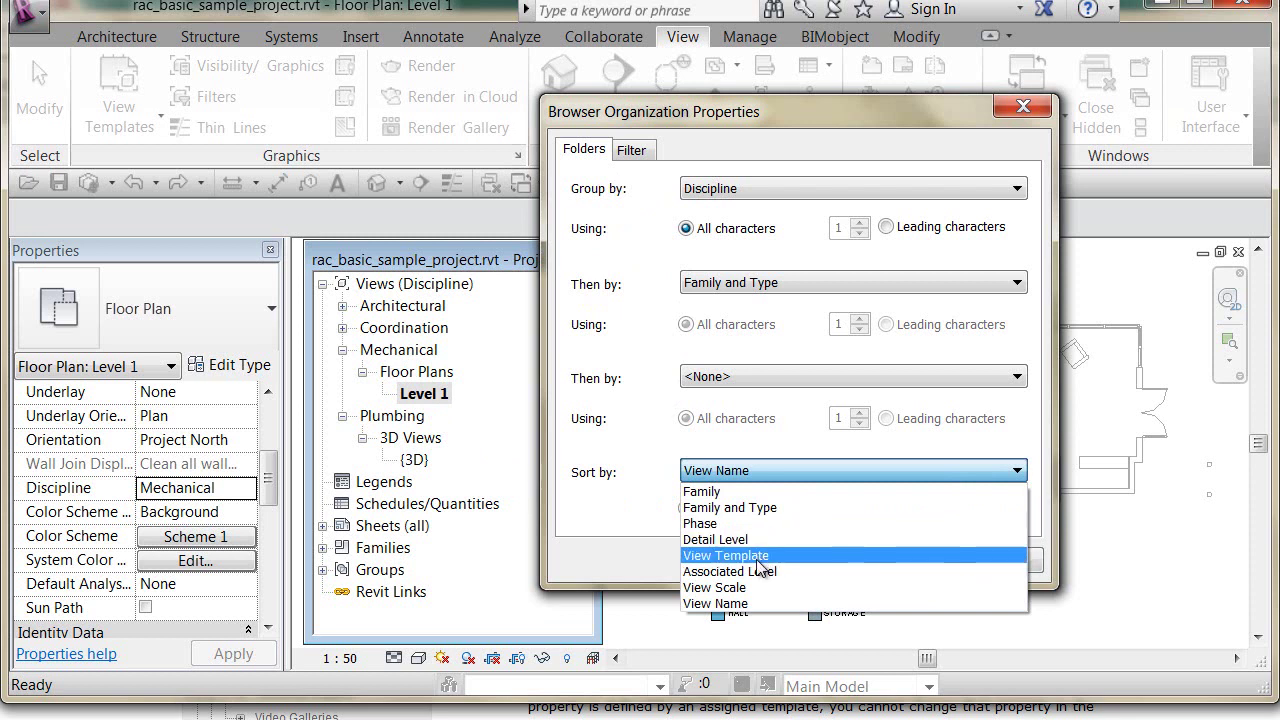
click(648, 512)
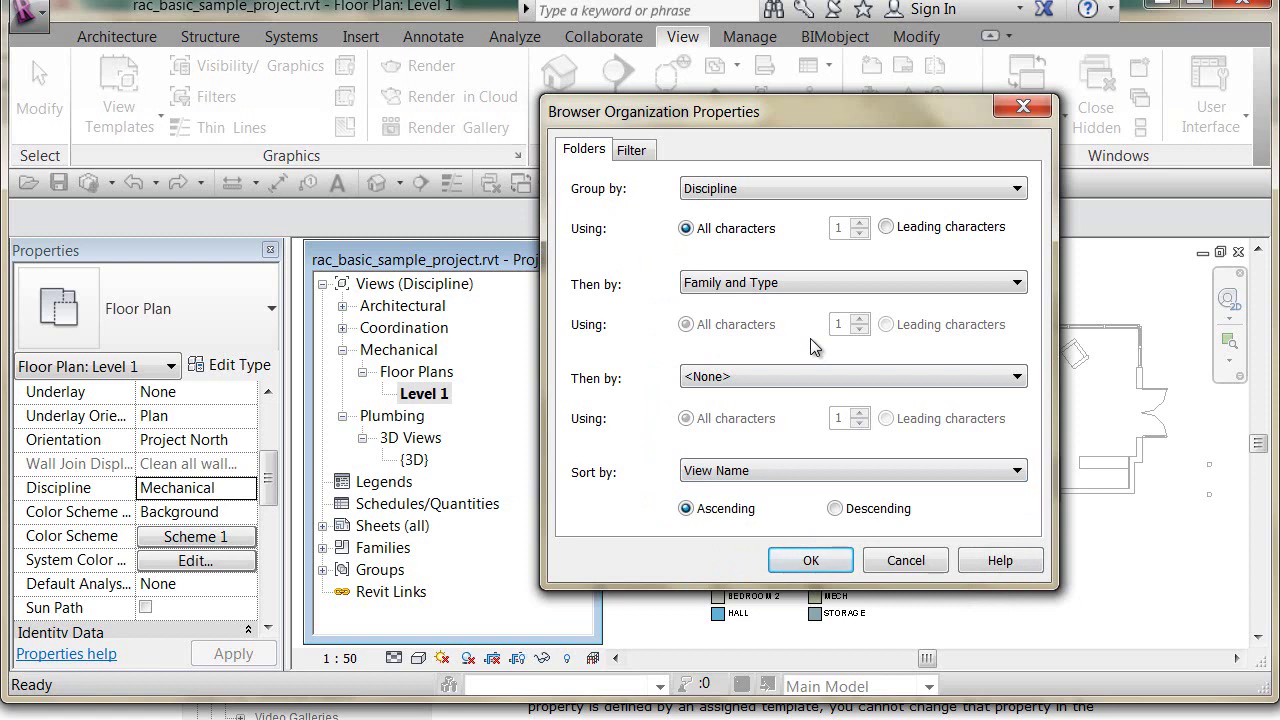
click(906, 560)
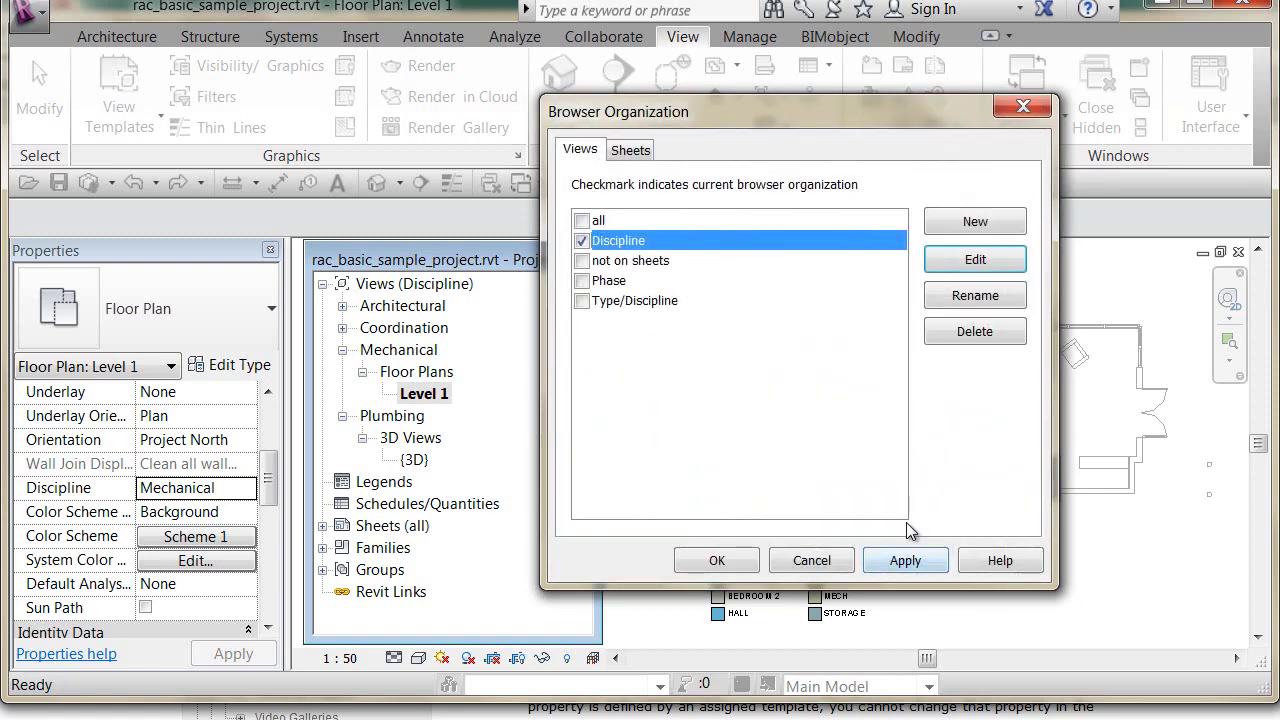
click(632, 262)
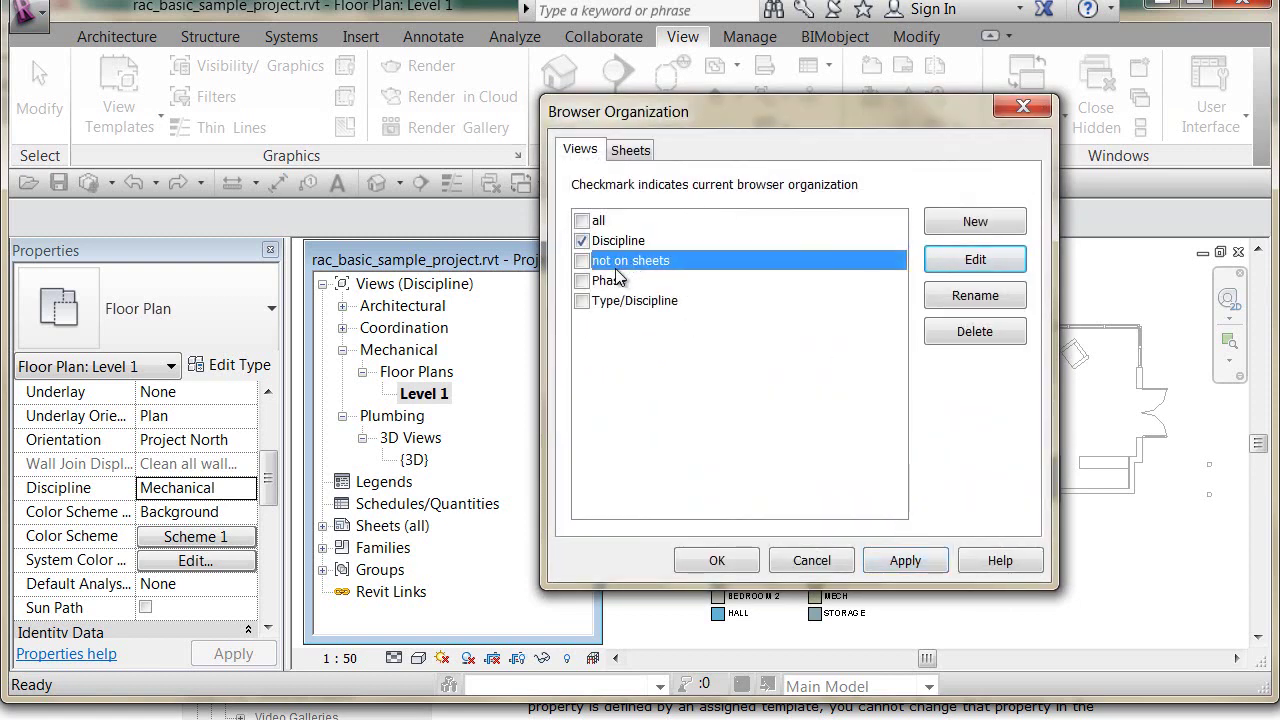
click(583, 261)
click(820, 560)
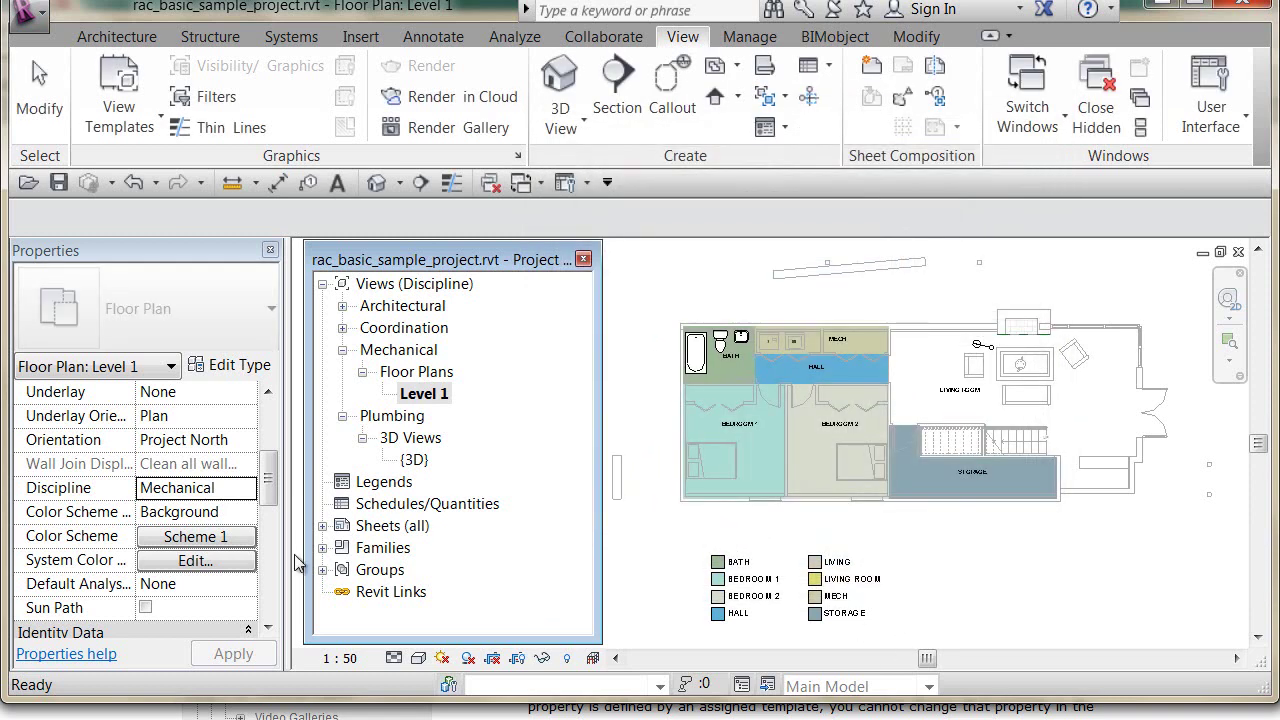
Open sheet A101 and place the Architectural Level 2 floor plan on it
click(322, 526)
double_click(450, 548)
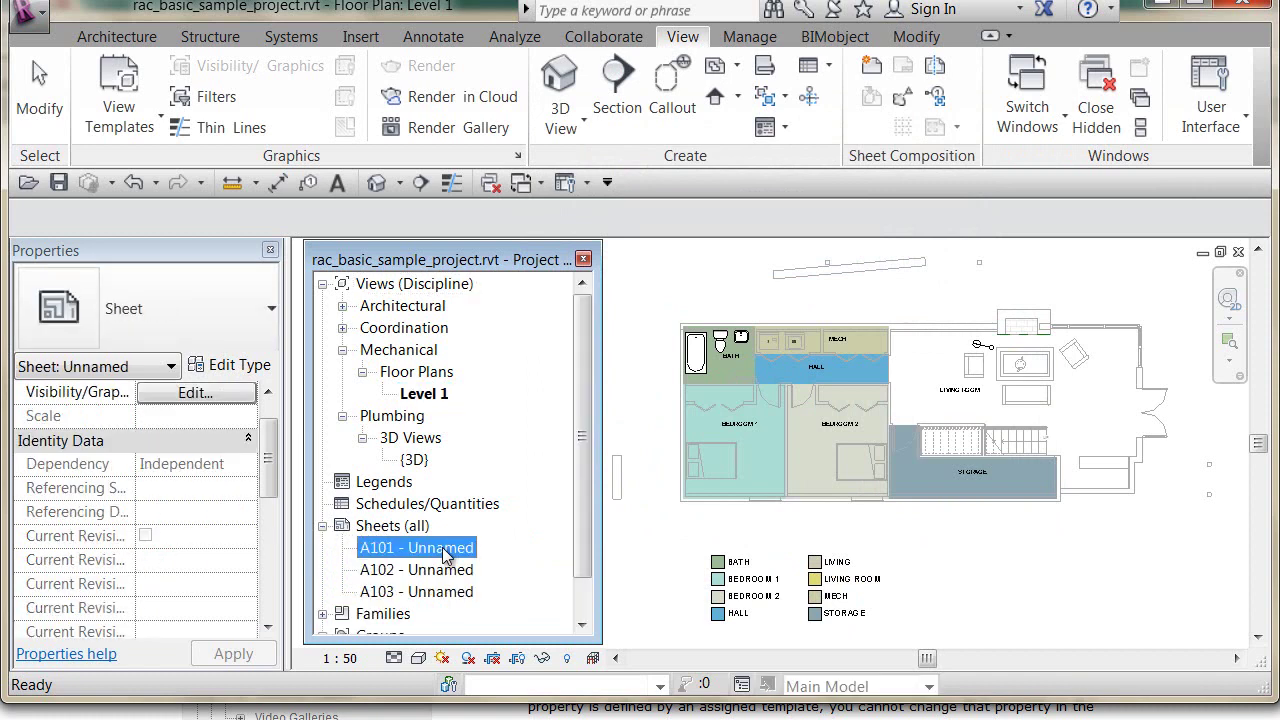
click(342, 306)
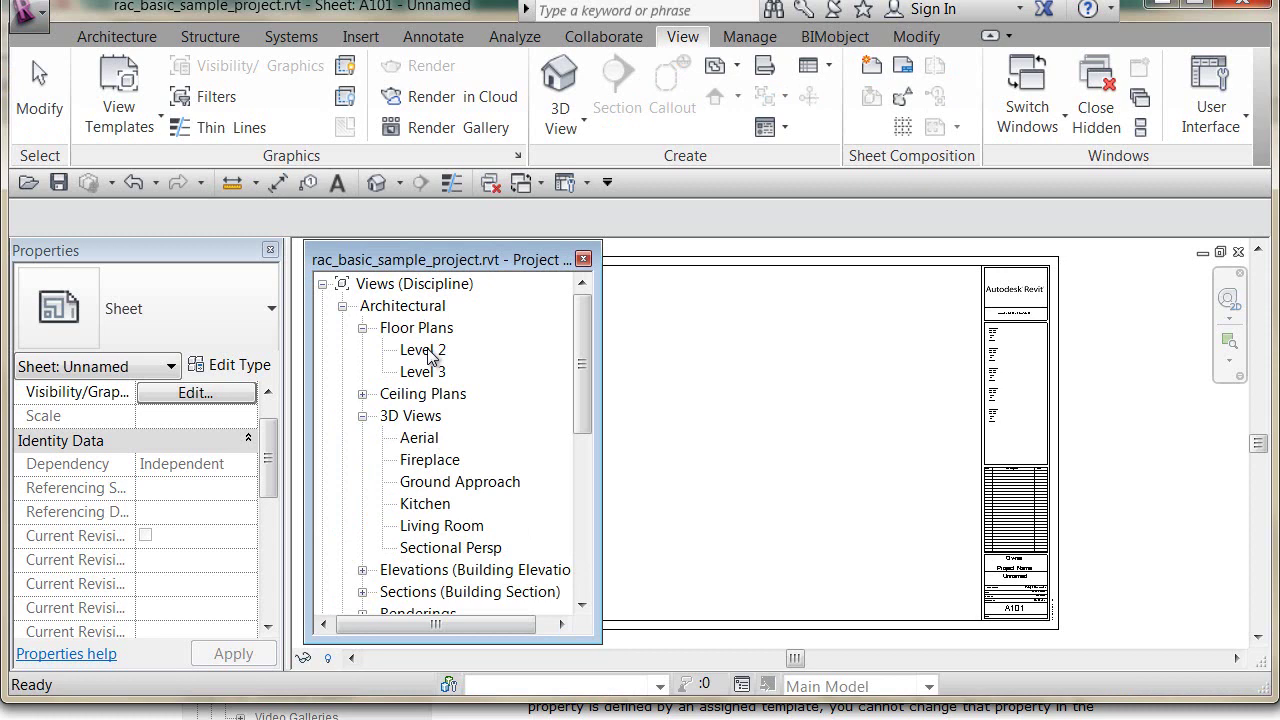
click(430, 358)
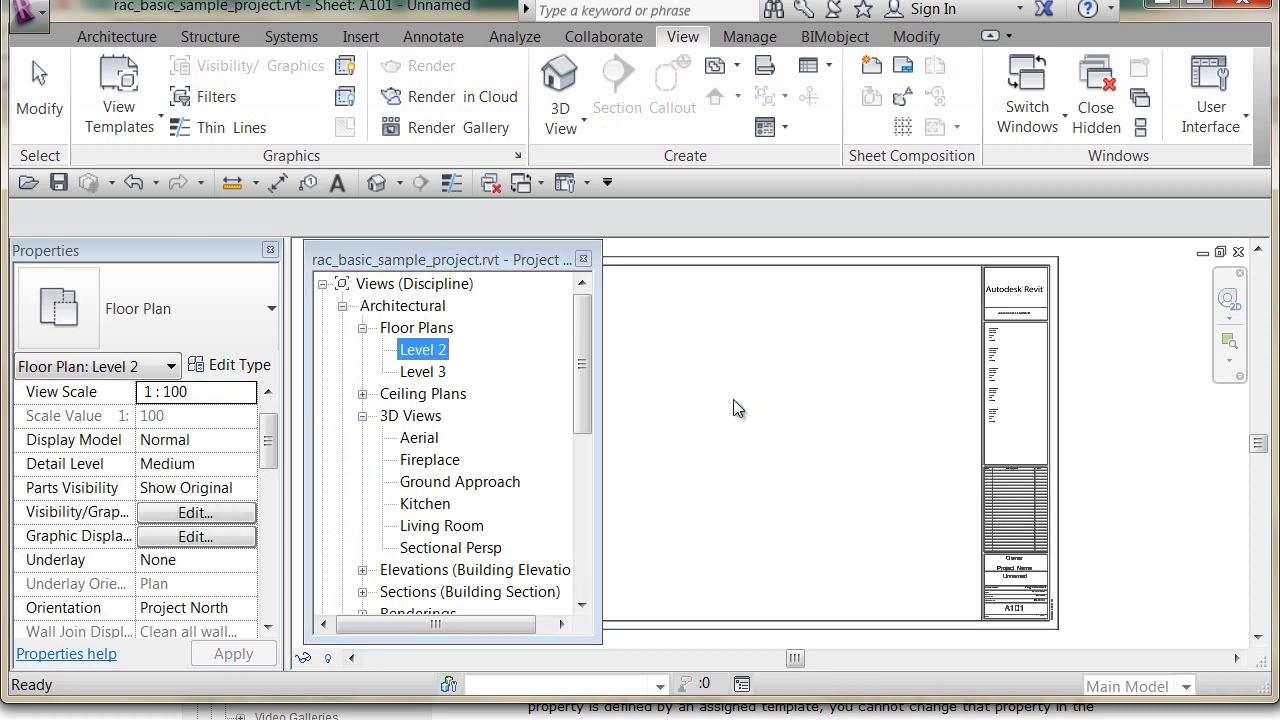
drag(733, 408, 737, 414)
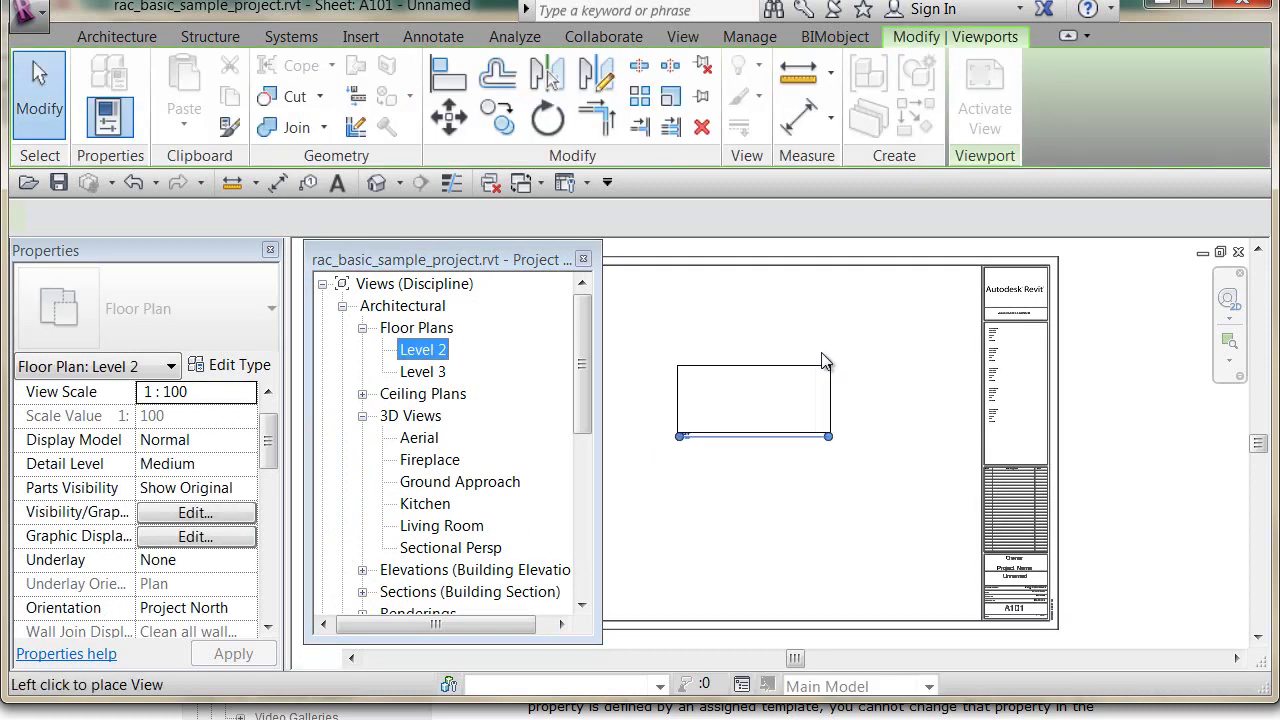
click(822, 358)
Place the Level 3 floor plan on sheet A101 and move the Level 2 viewport to the drawing area's lower-right corner
click(432, 375)
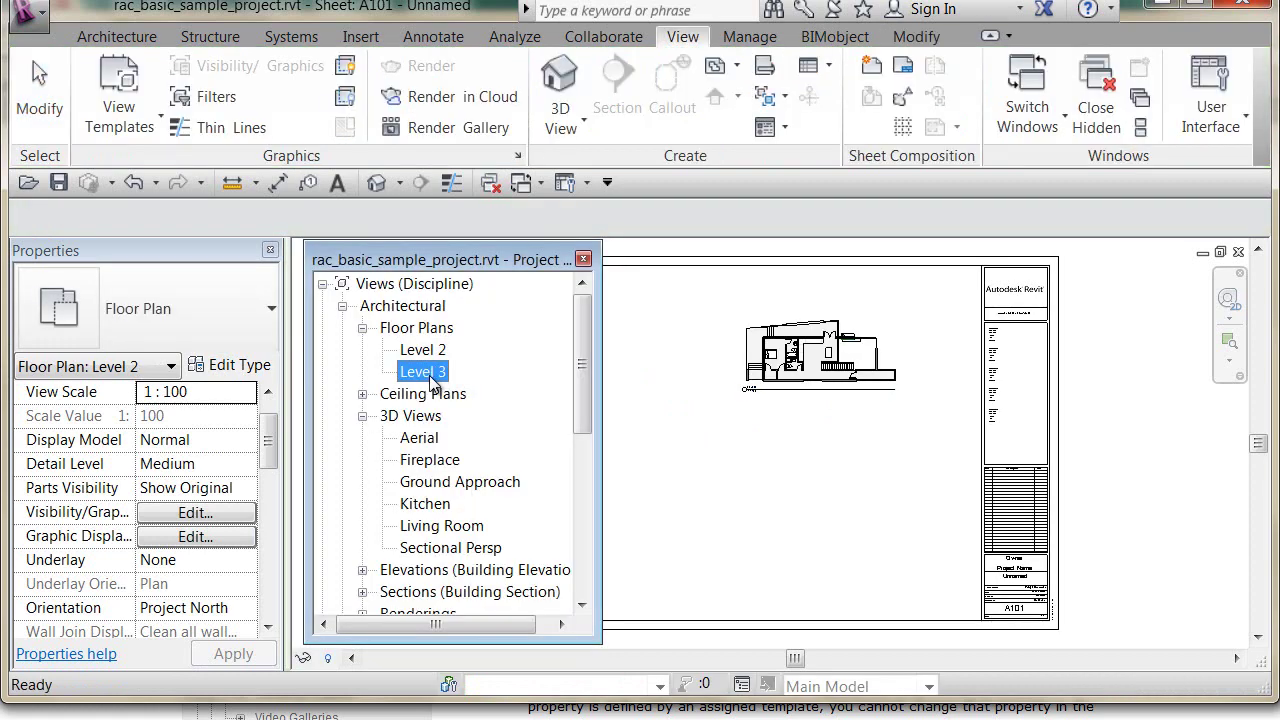
drag(432, 383, 846, 466)
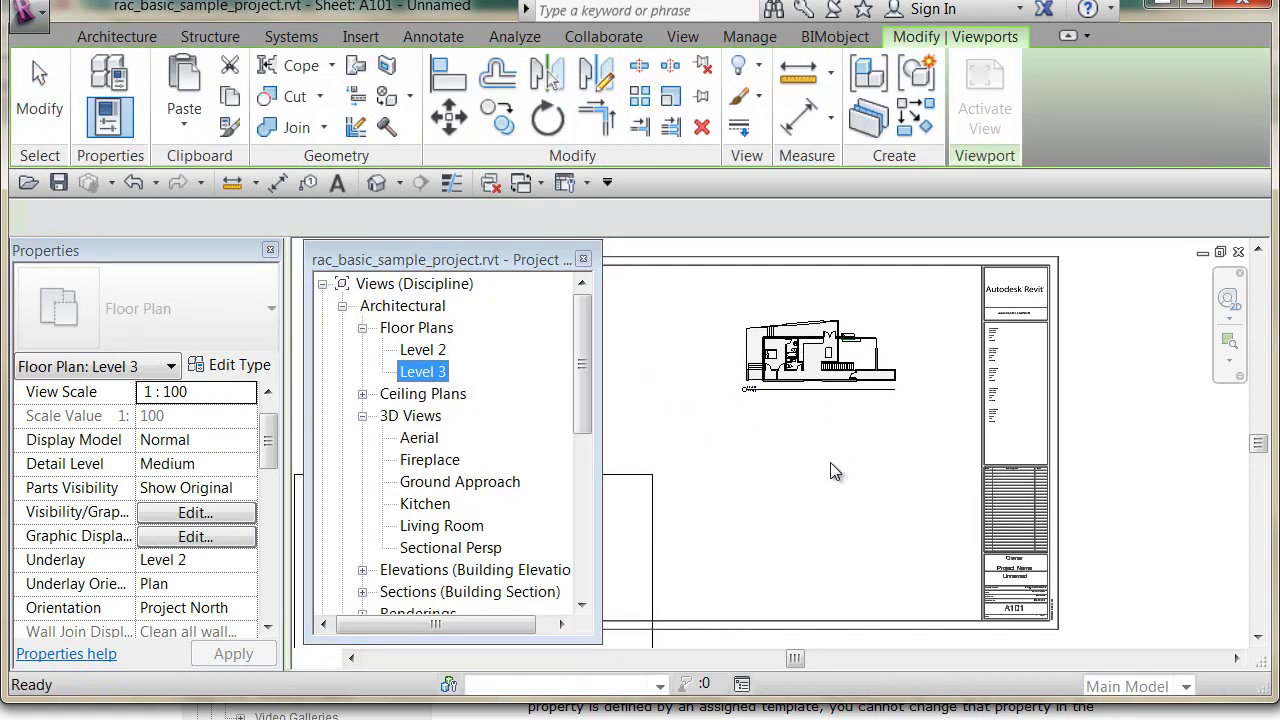
middle_drag(812, 462, 983, 478)
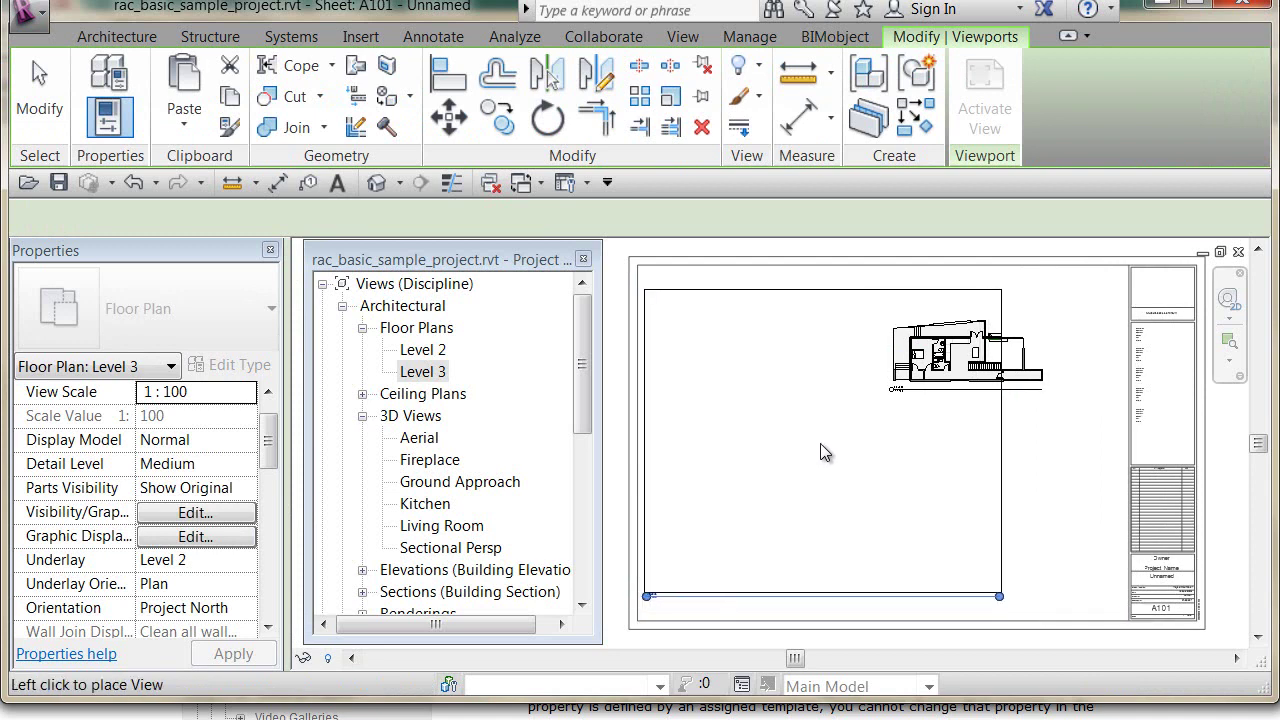
click(820, 453)
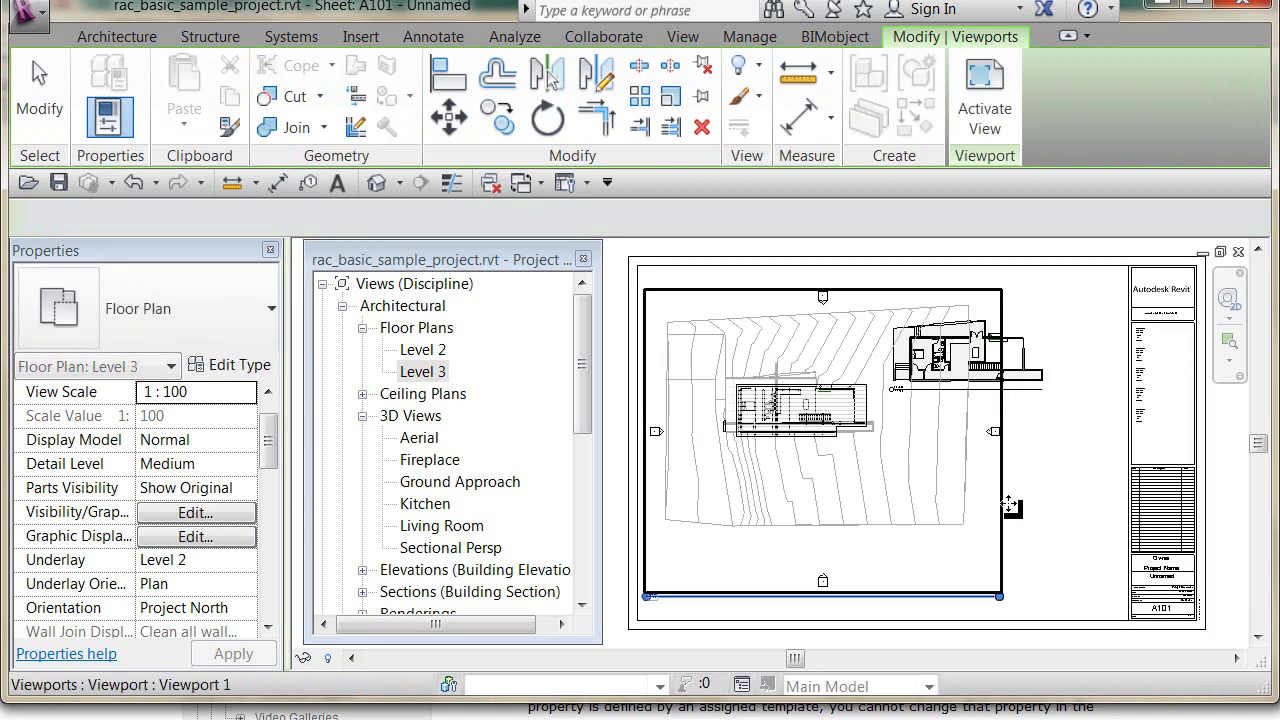
click(1105, 500)
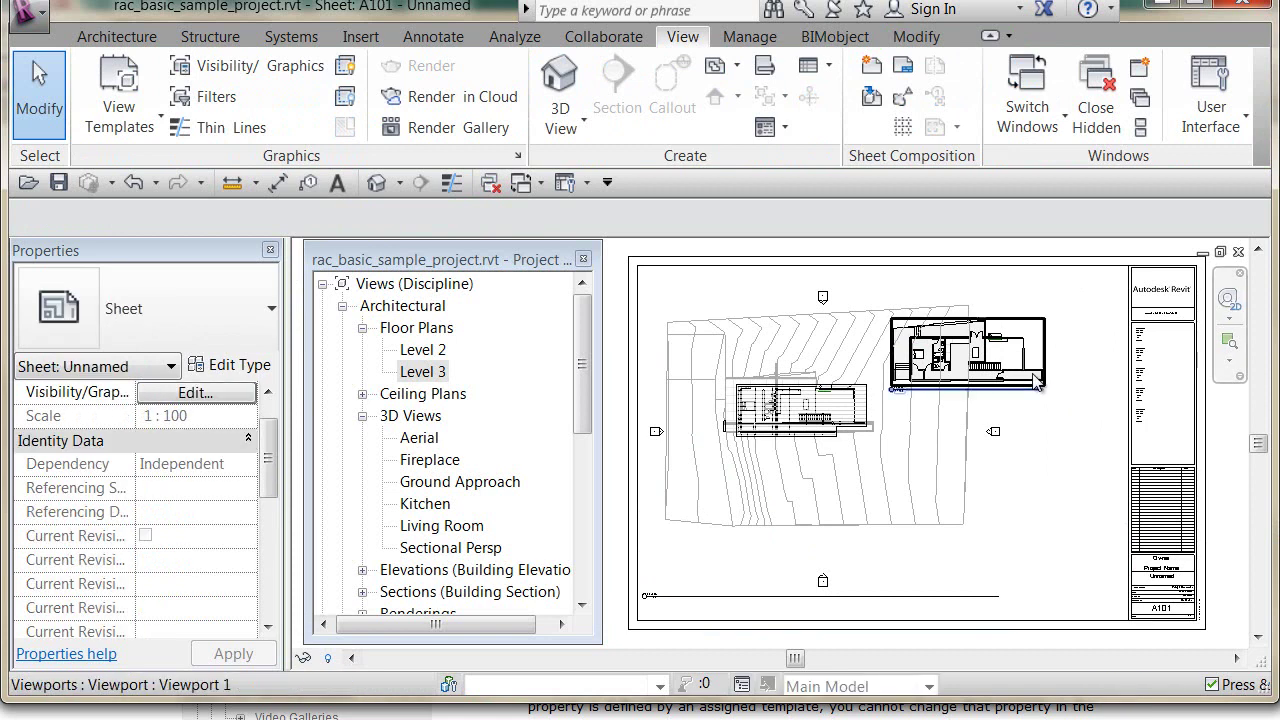
drag(1037, 380, 1085, 514)
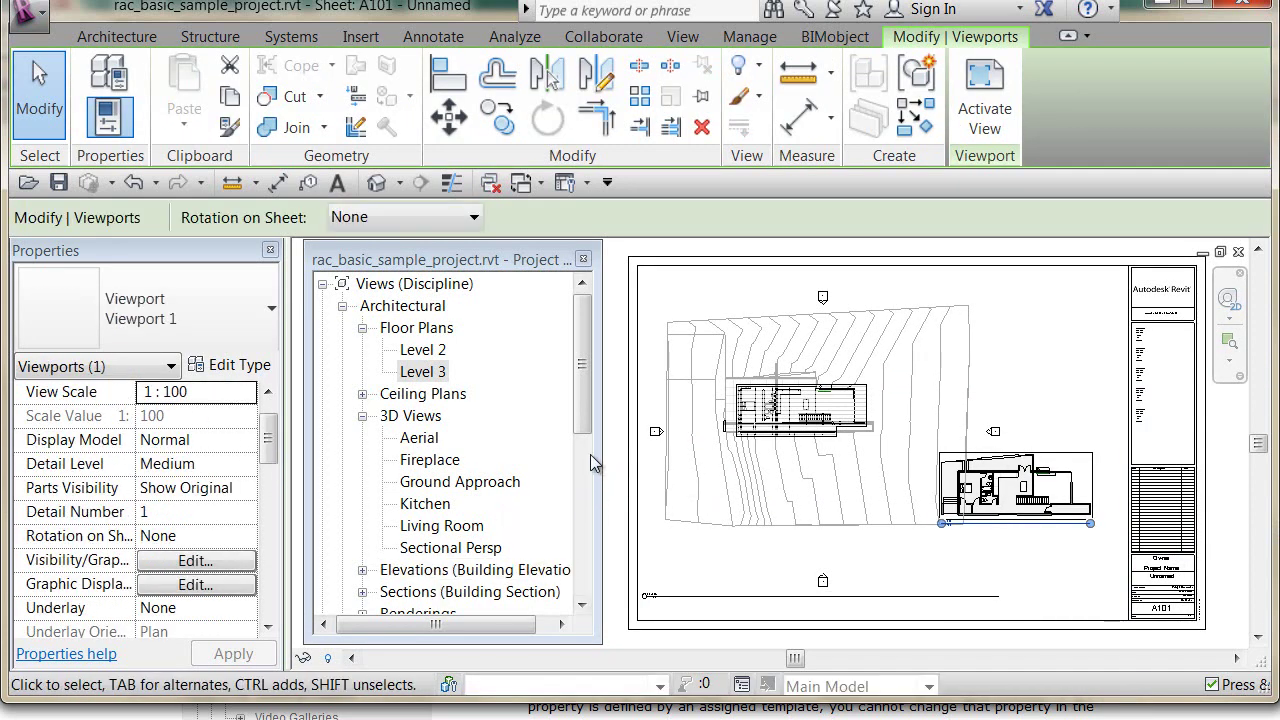
Open sheet A102 from the project's sheet list
scroll(592, 462, down, 5)
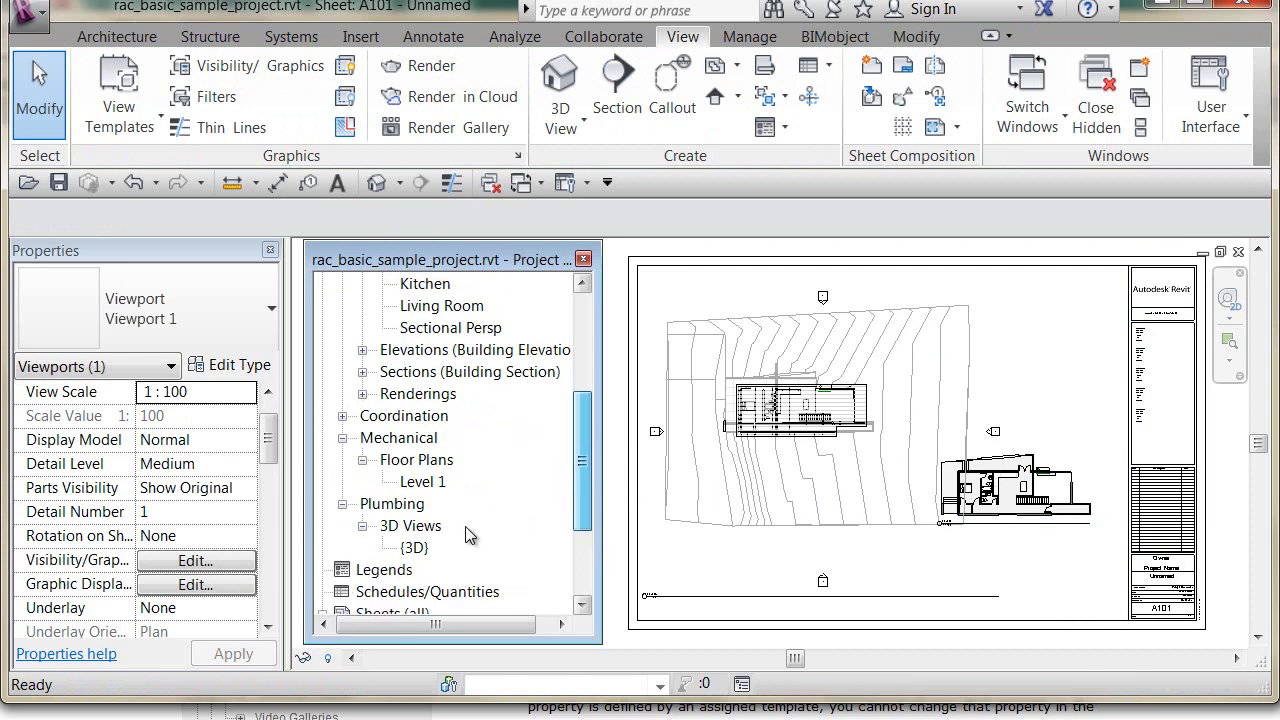
scroll(465, 526, down, 4)
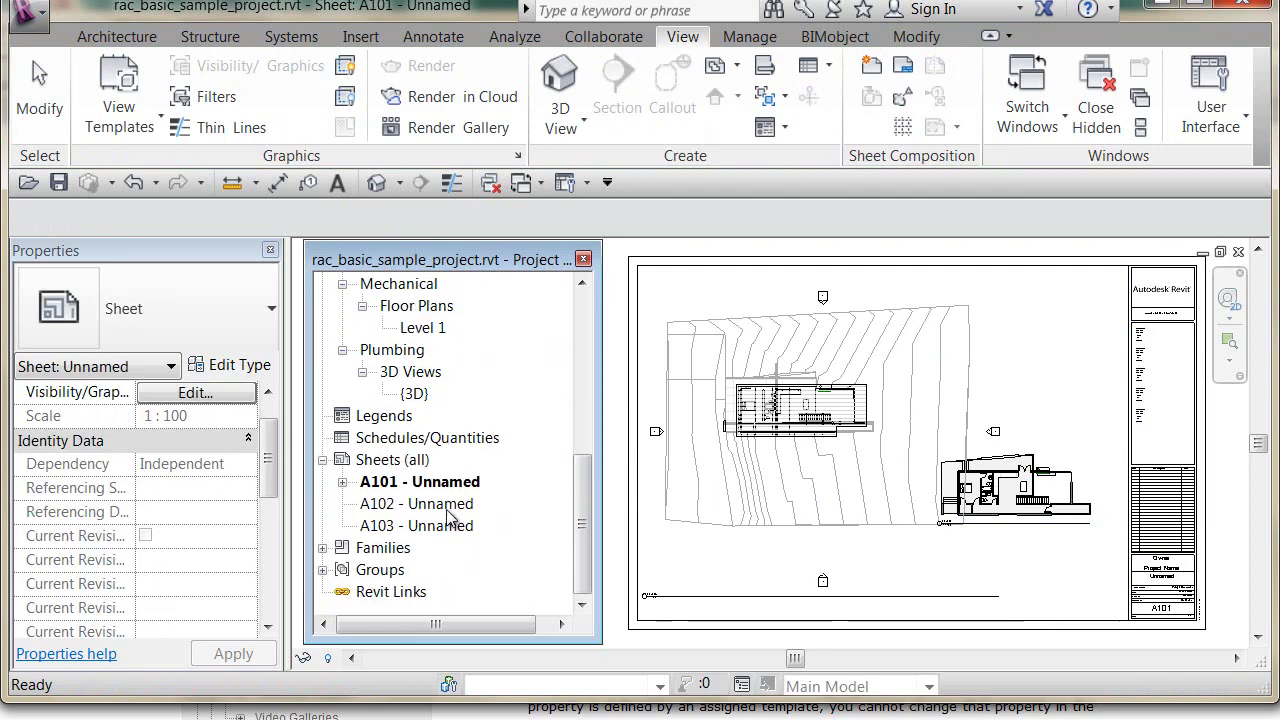
double_click(447, 506)
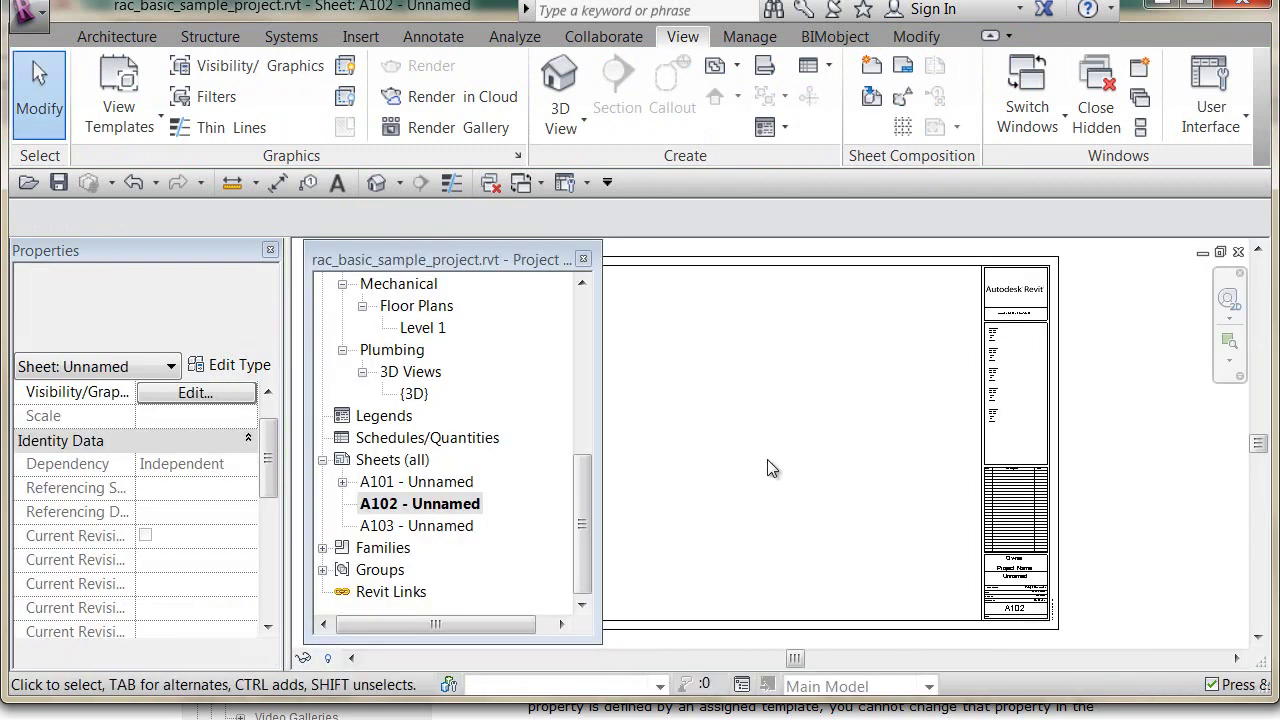
scroll(820, 466, up, 2)
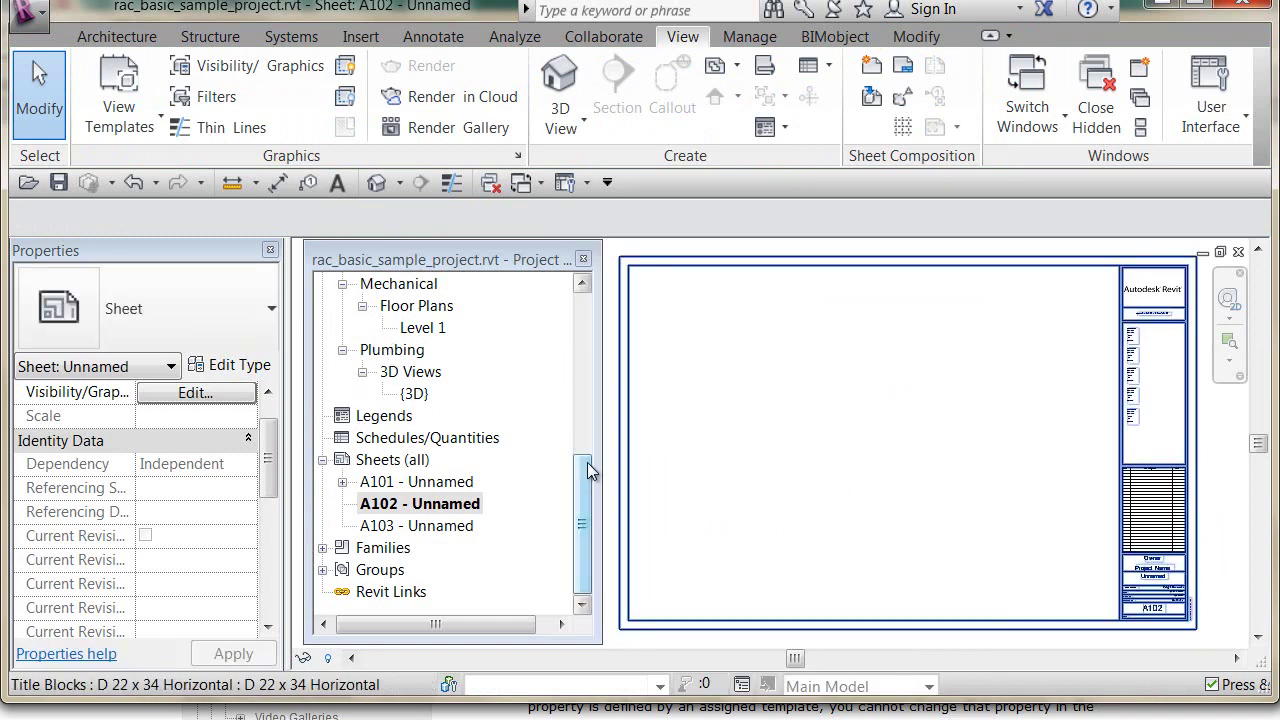
Place the North building elevation from the Architectural branch on sheet A102
drag(587, 462, 591, 372)
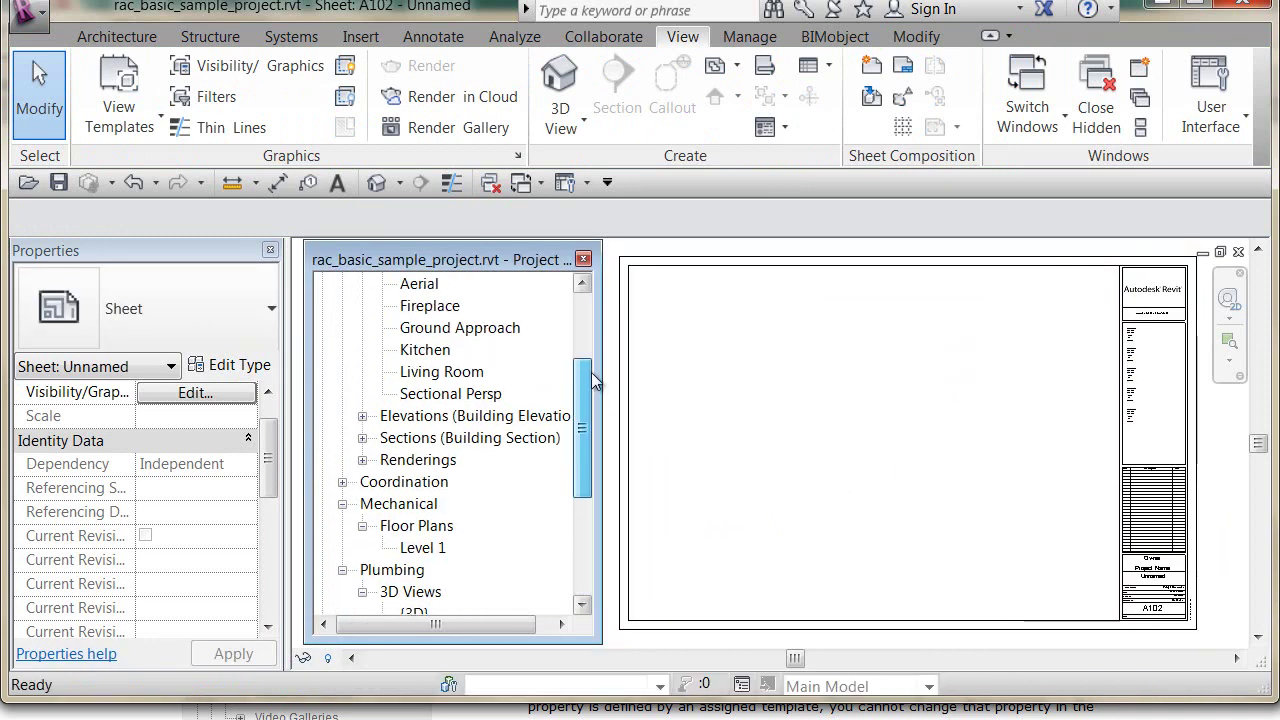
click(362, 416)
click(432, 461)
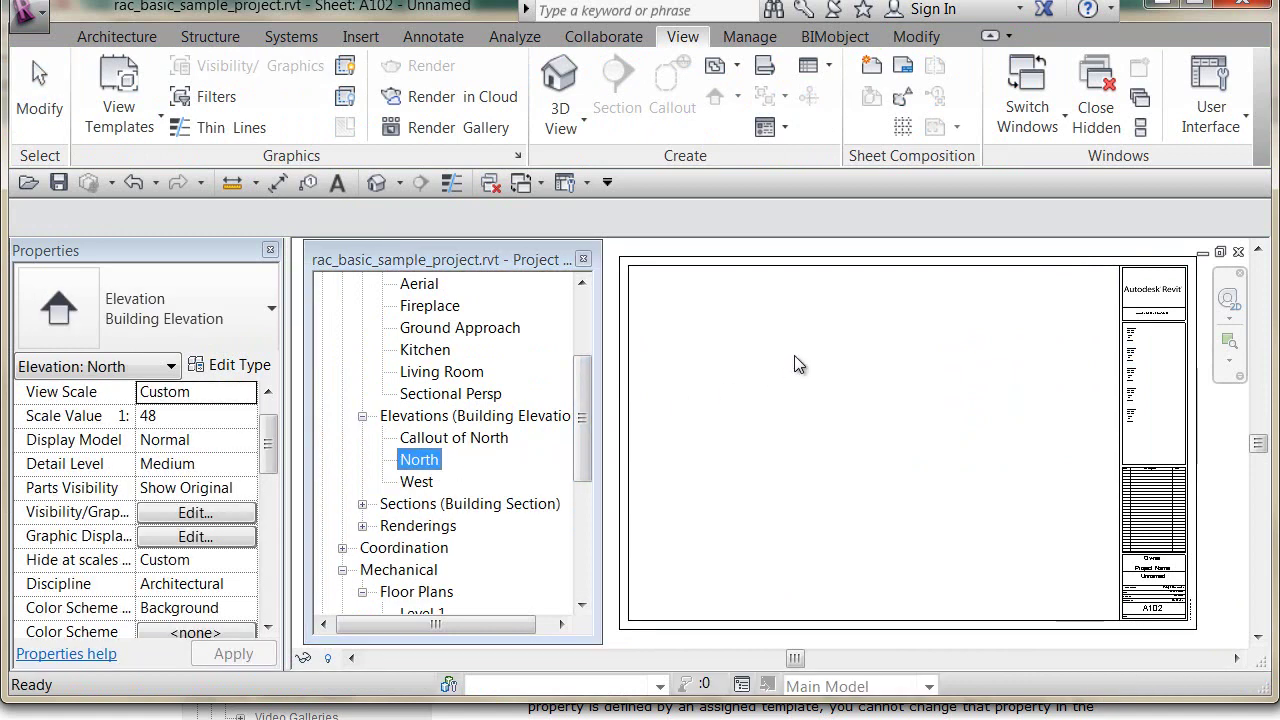
drag(794, 364, 794, 364)
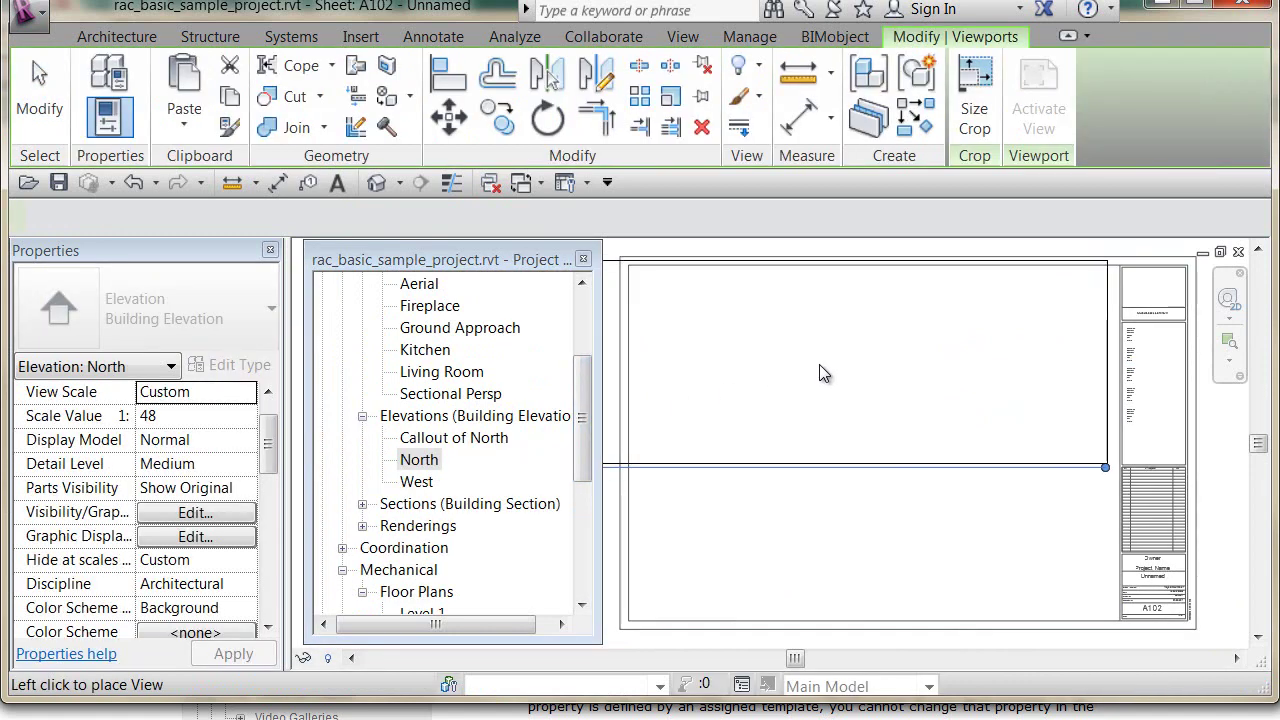
click(832, 365)
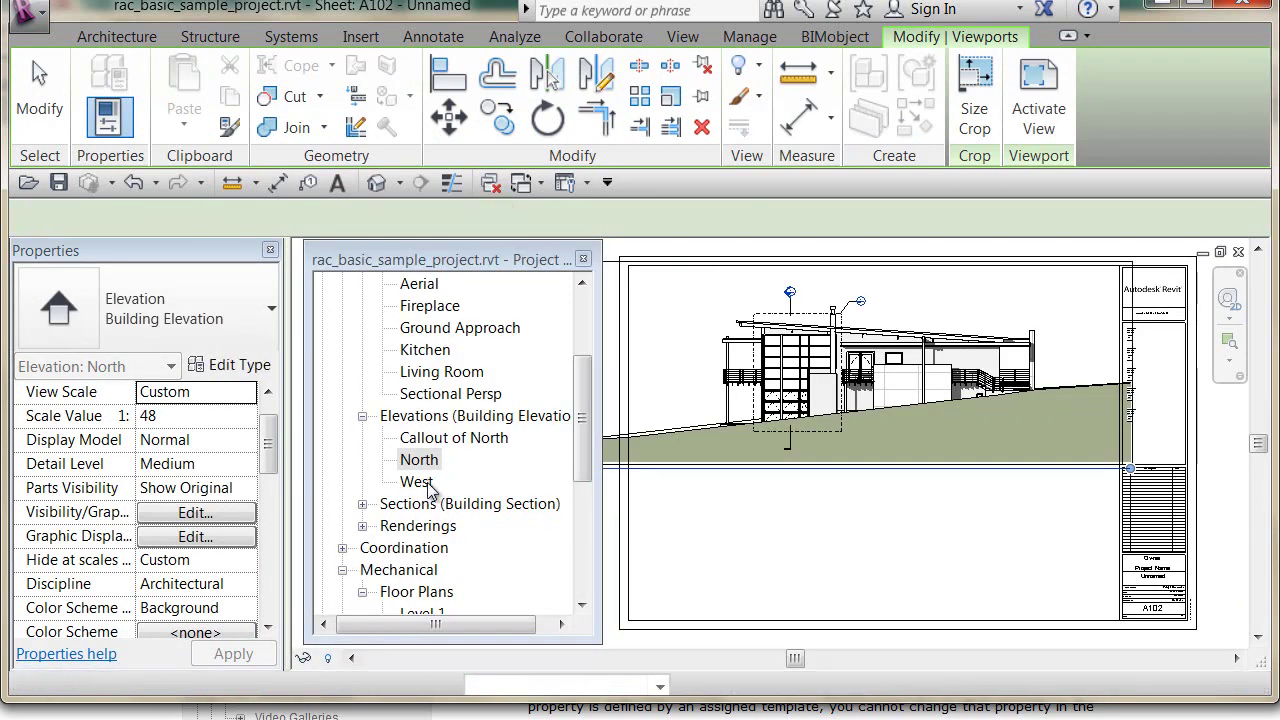
Move the North elevation viewport lower on sheet A102, keeping its right edge beside the title block
click(986, 343)
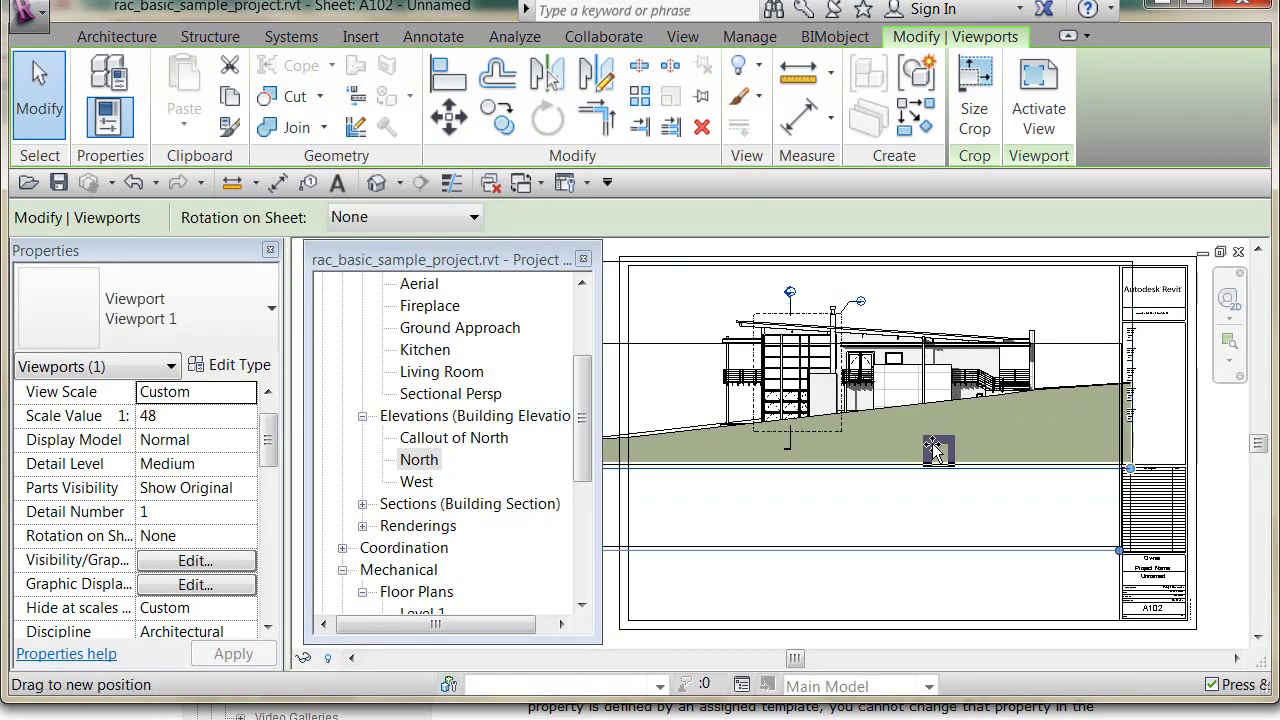
drag(933, 450, 922, 537)
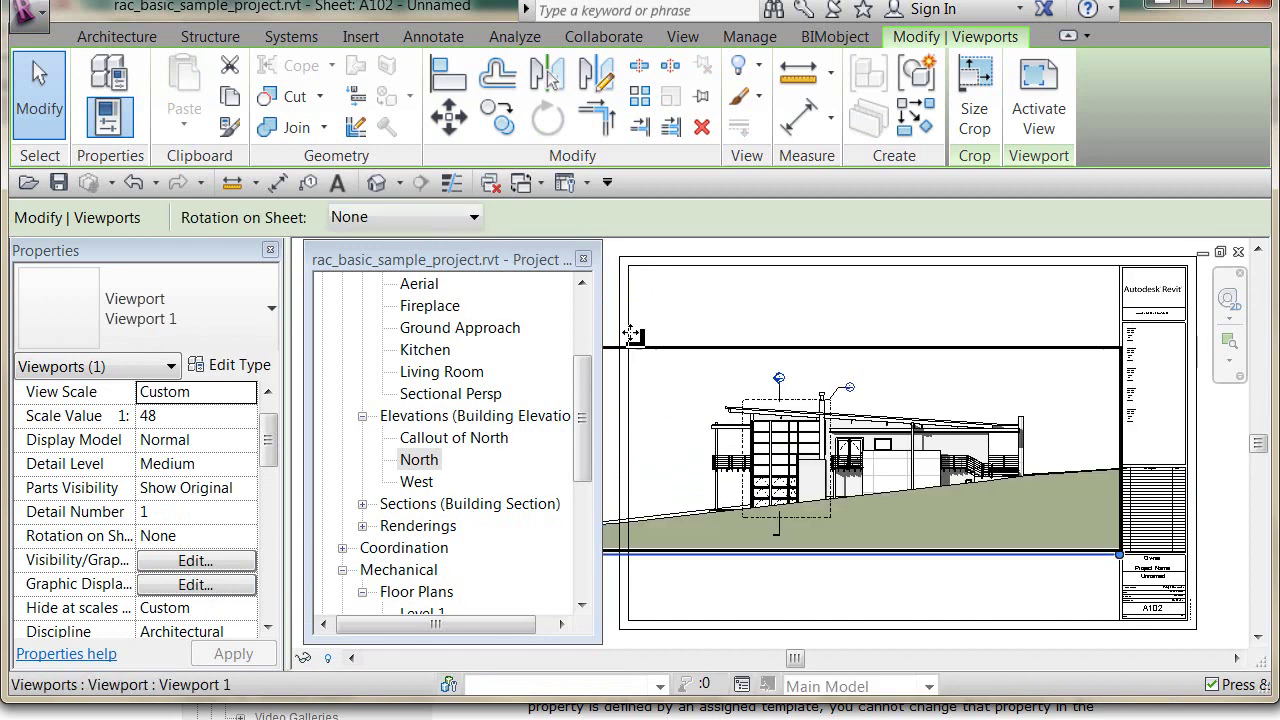
scroll(698, 270, down, 3)
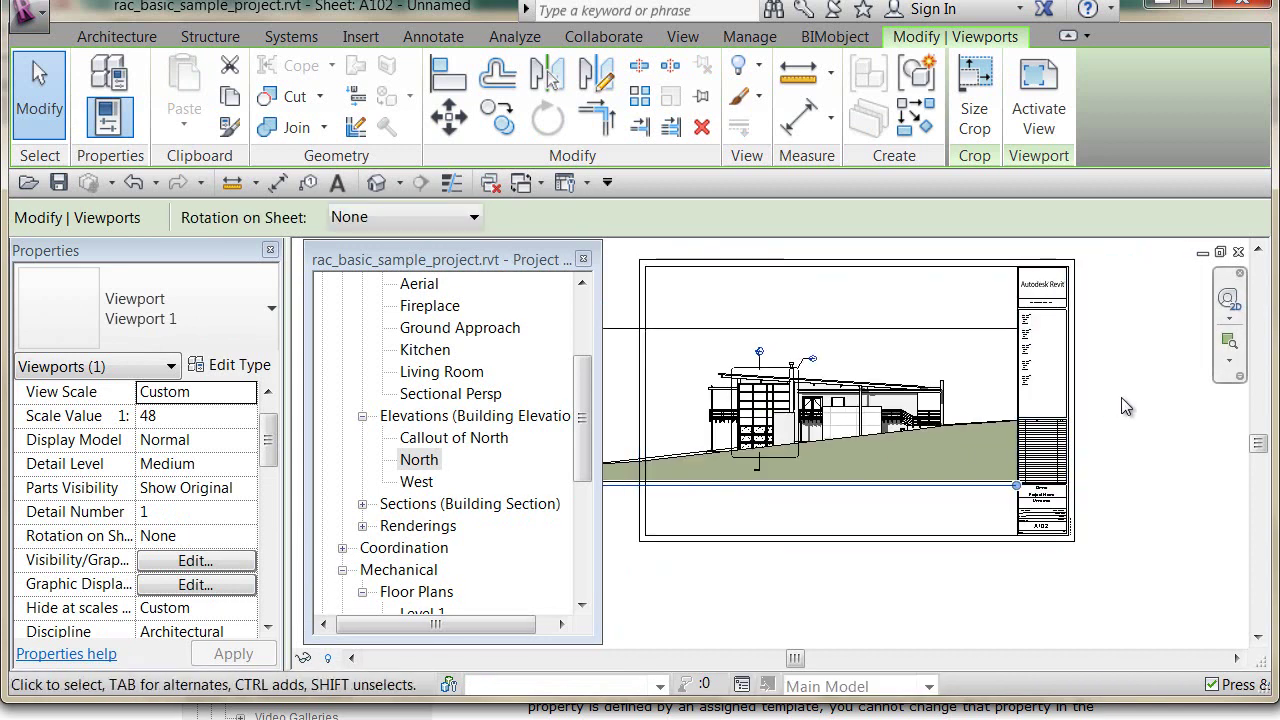
Switch the browser organization for views from Discipline to "not on sheets"
click(1121, 397)
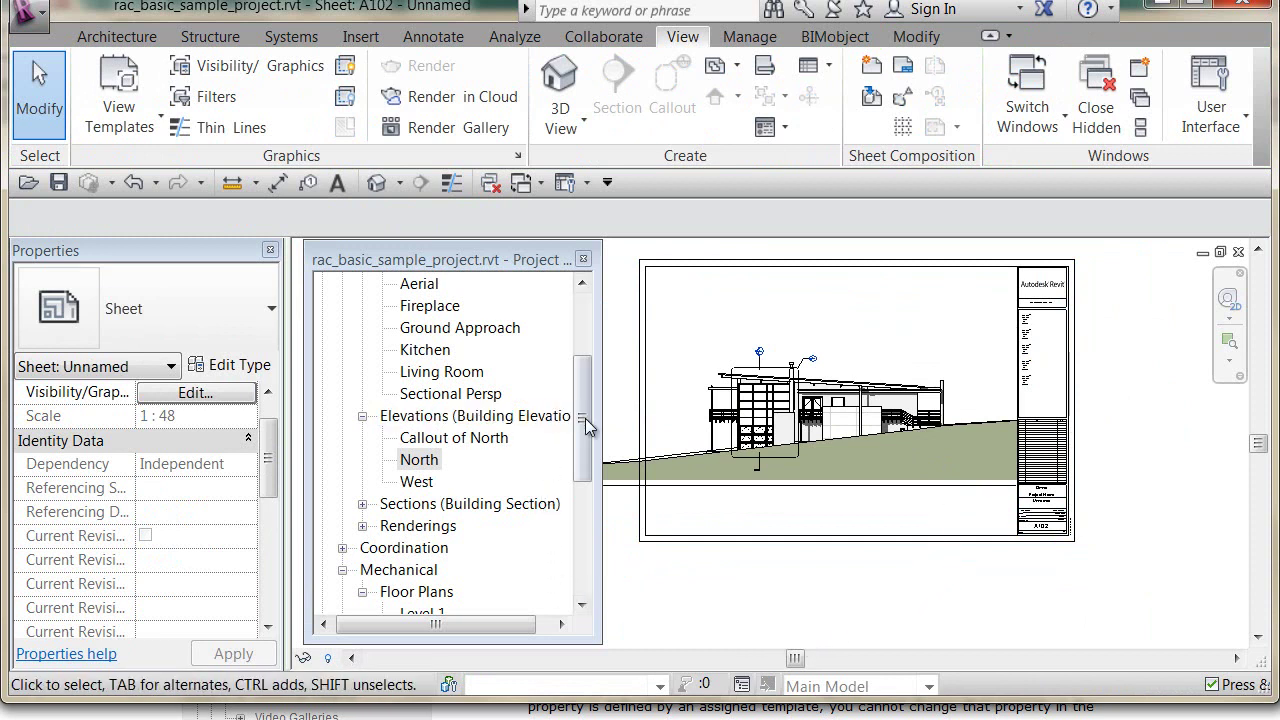
click(588, 183)
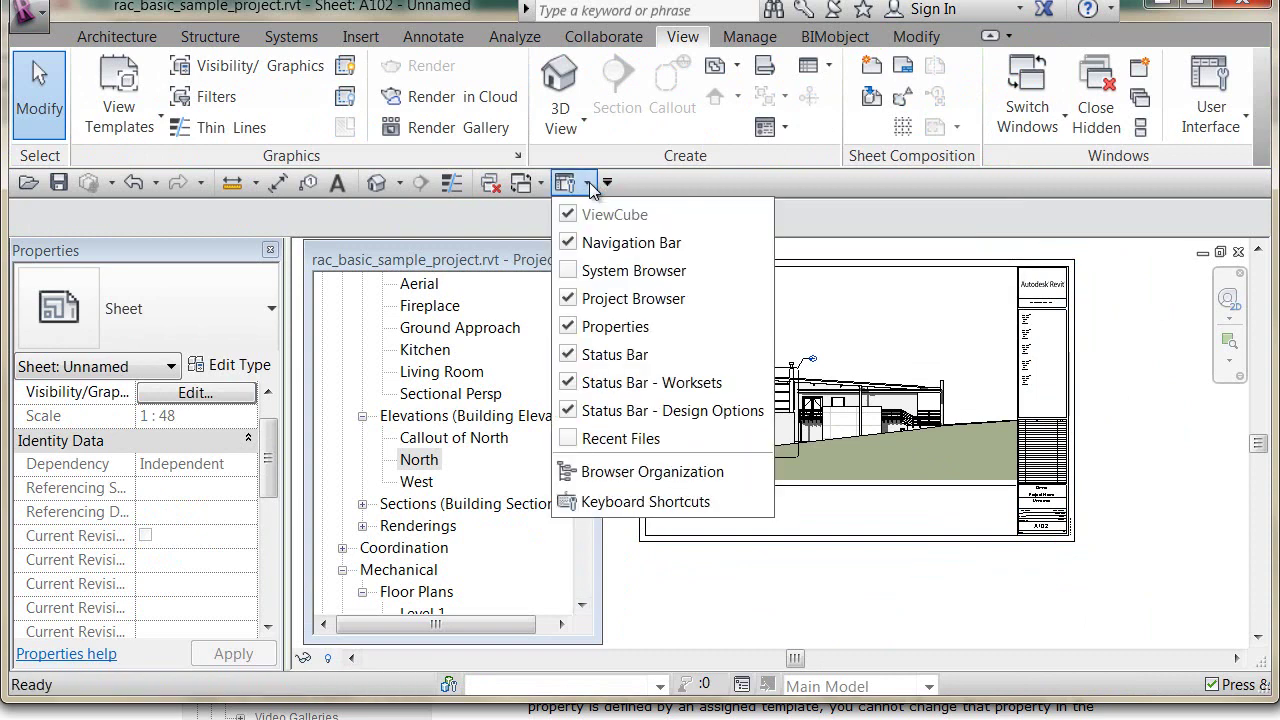
click(648, 473)
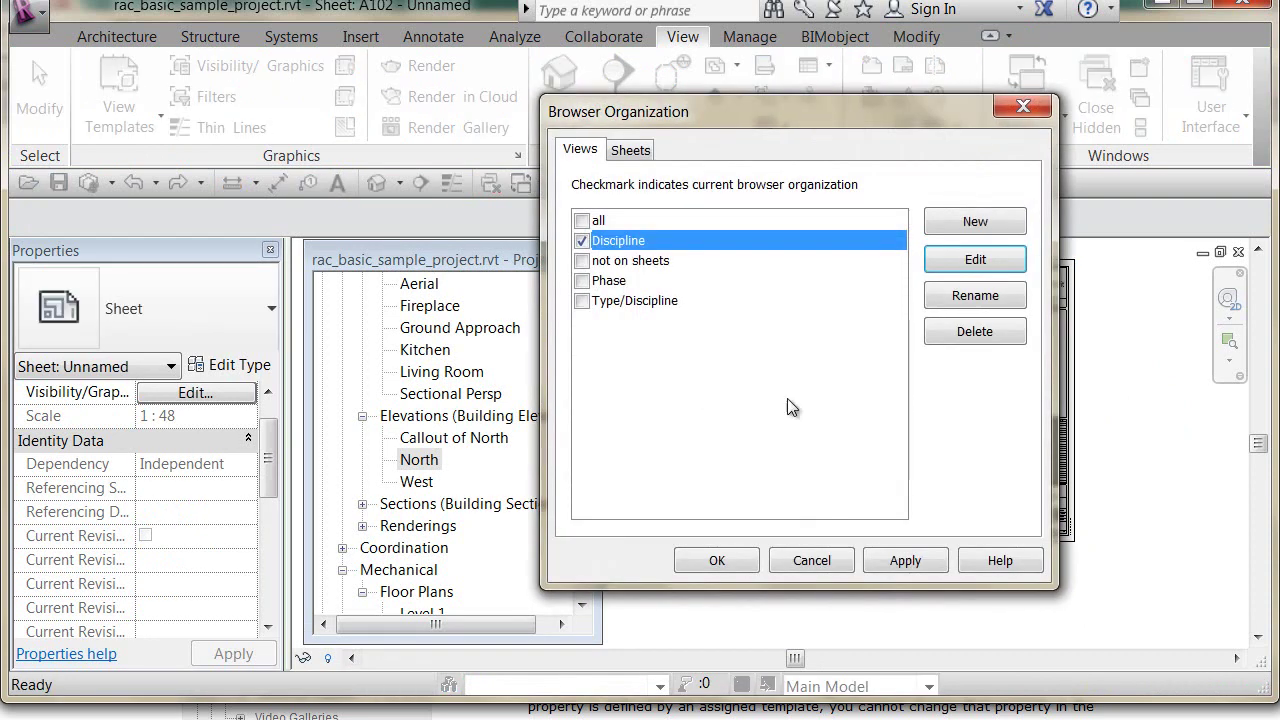
click(582, 261)
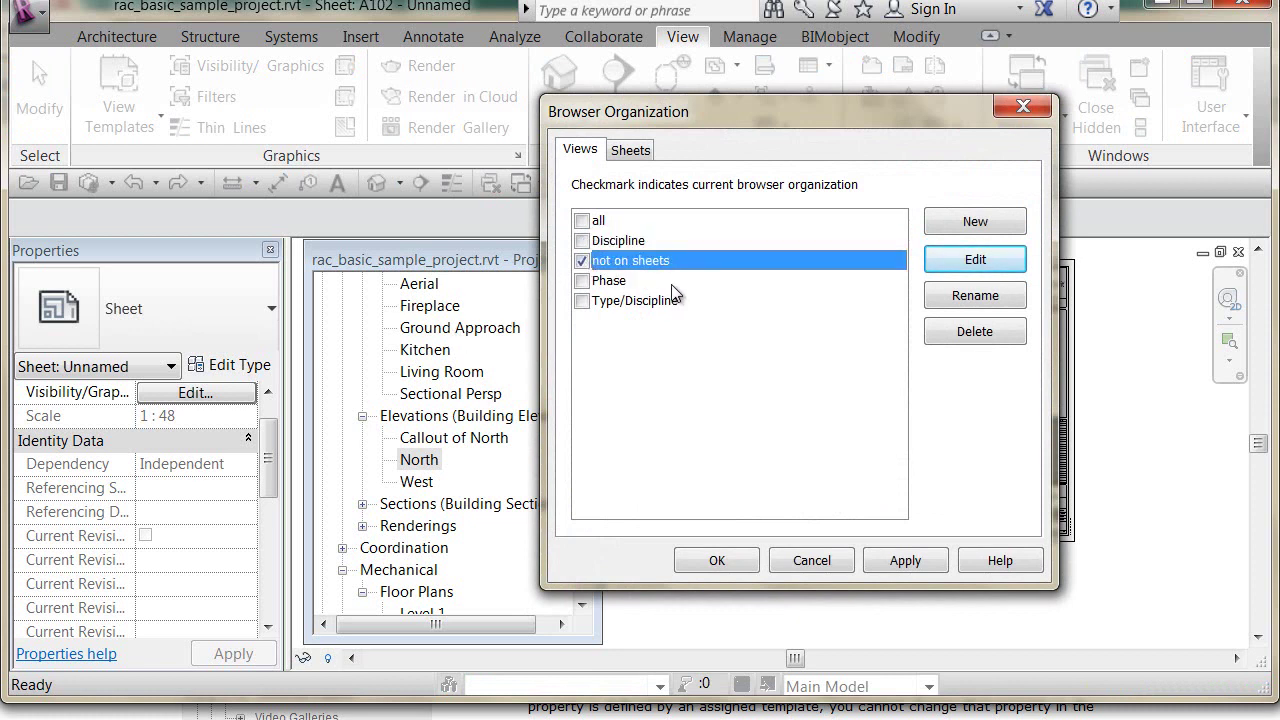
click(718, 561)
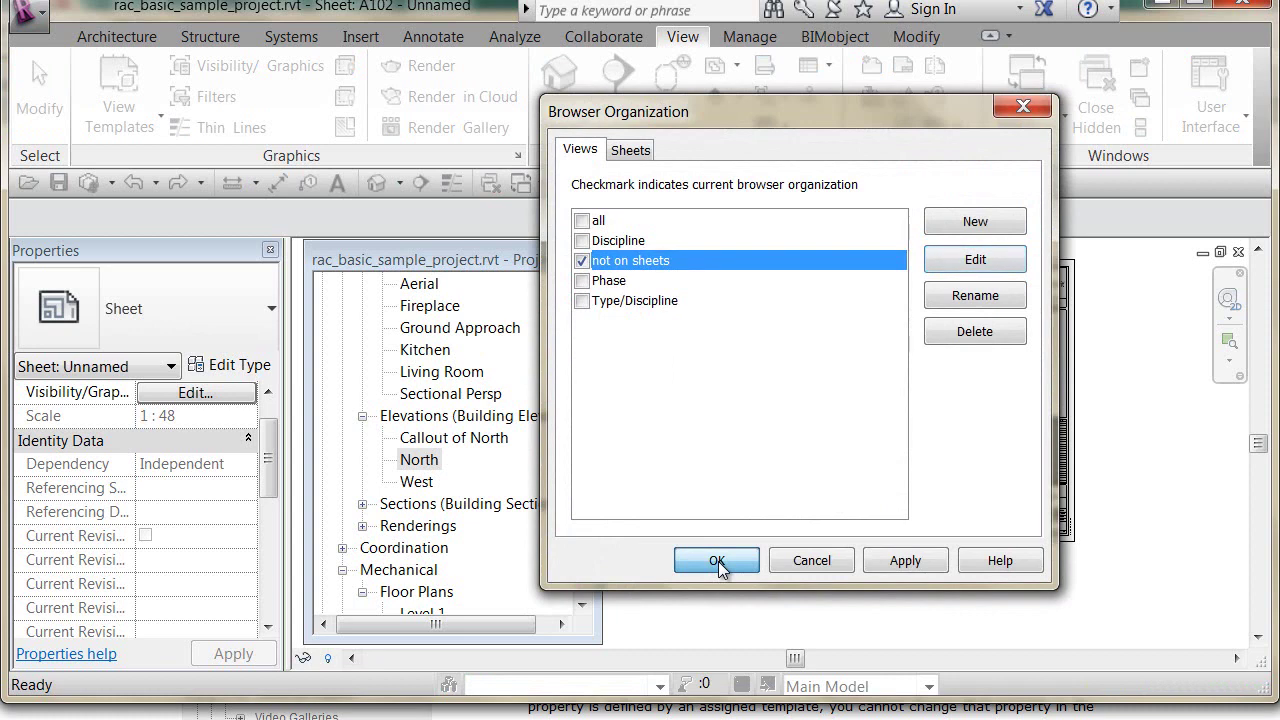
Examine the floor plans, ceiling plans, 3D views and elevations listed under the views that are not on sheets
drag(584, 440, 588, 310)
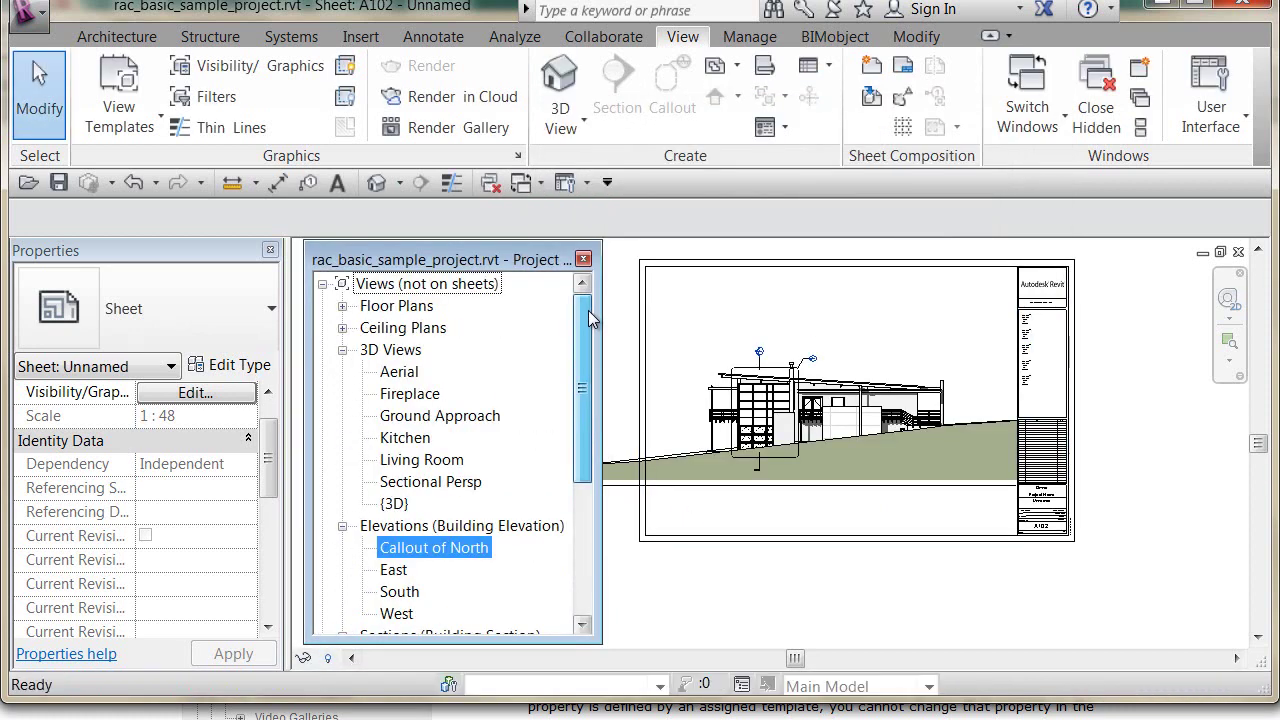
click(342, 350)
click(342, 372)
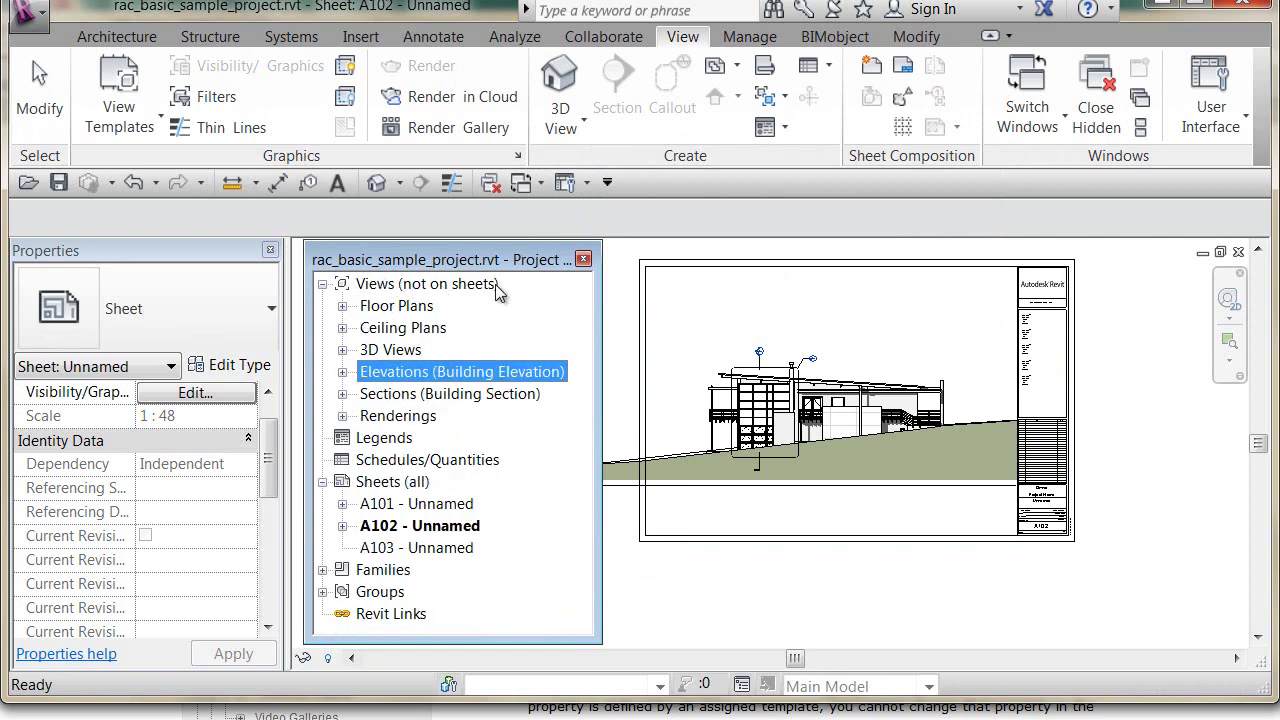
click(342, 306)
click(342, 306)
click(342, 328)
click(342, 328)
click(342, 350)
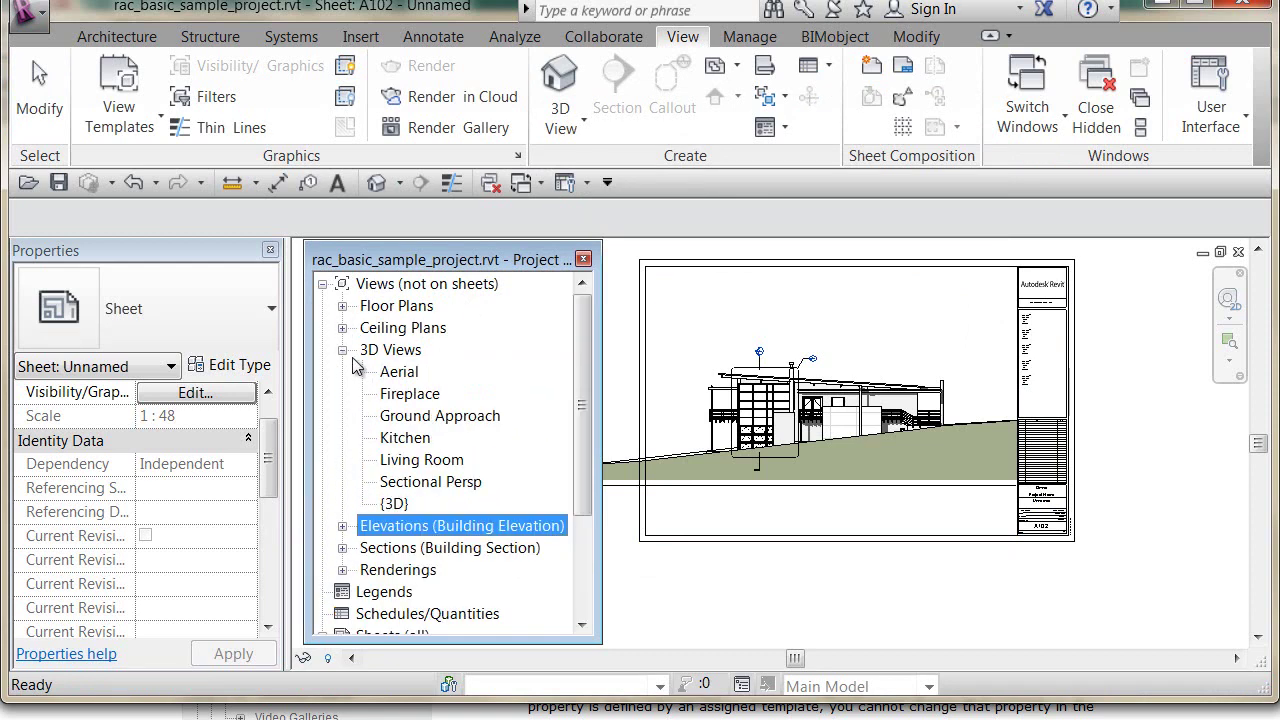
click(342, 350)
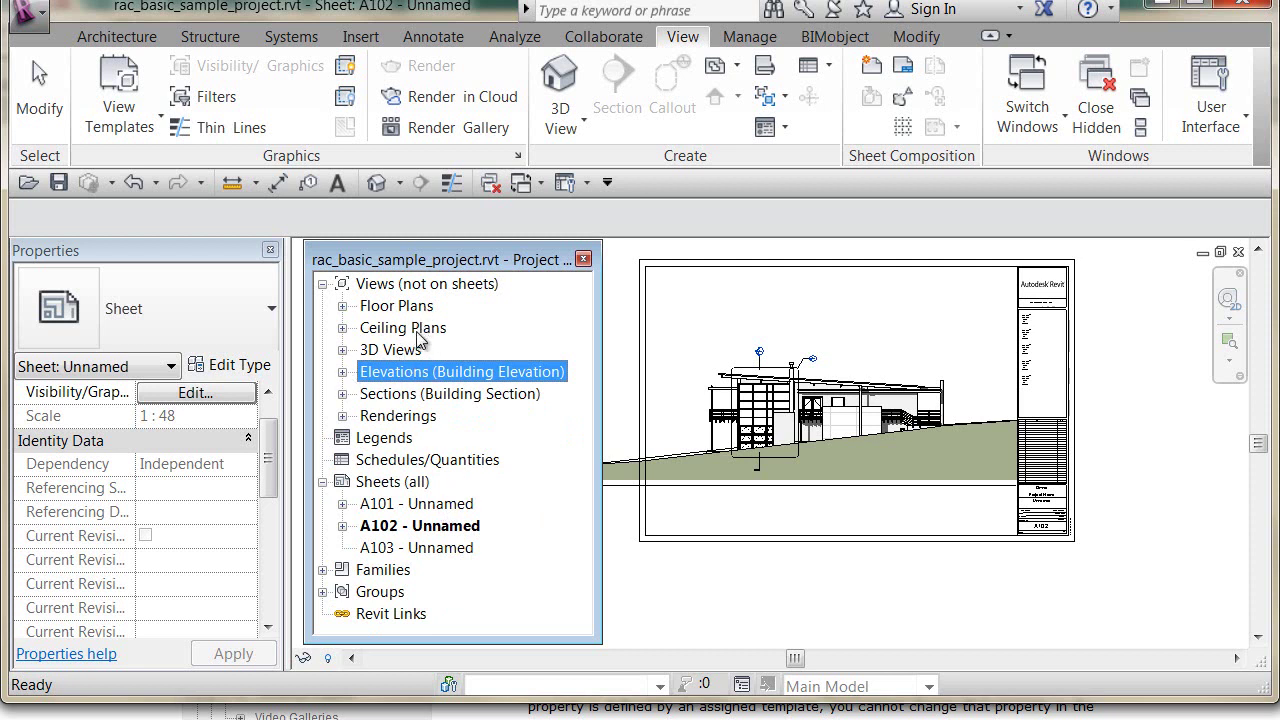
click(342, 306)
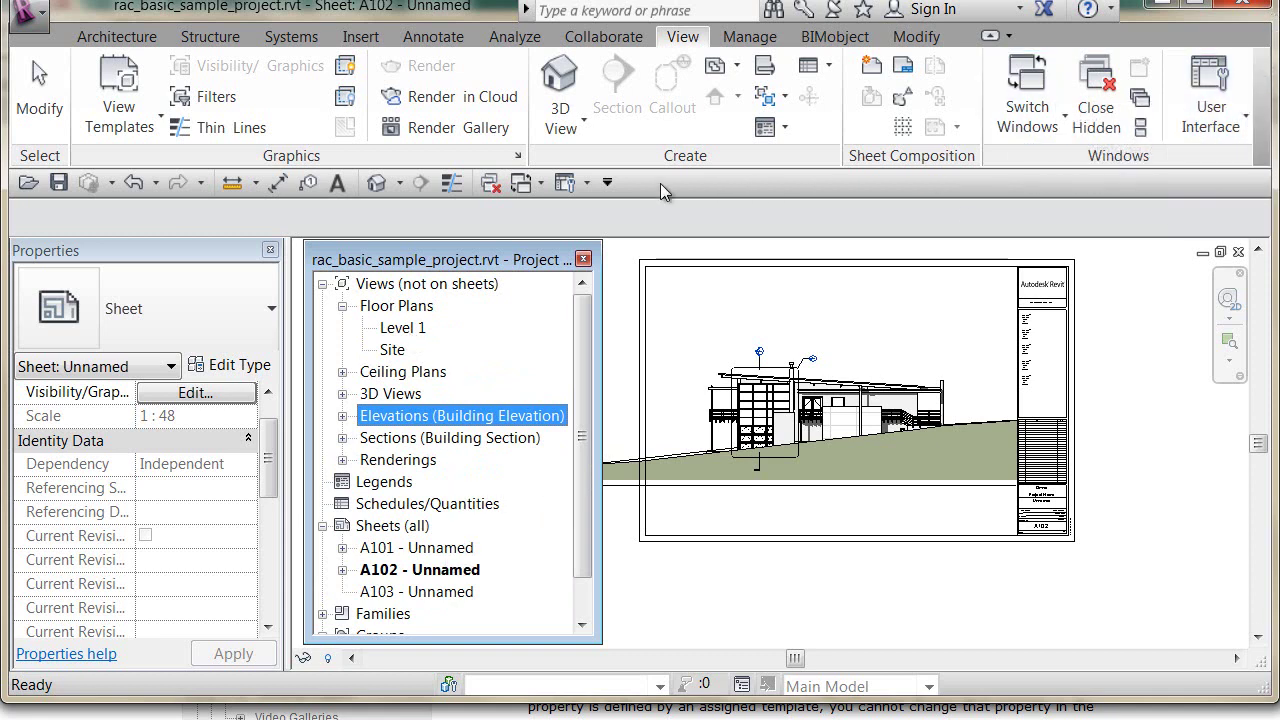
Review the folder grouping and filter settings of the "not on sheets" organization, leaving them unedited
click(576, 182)
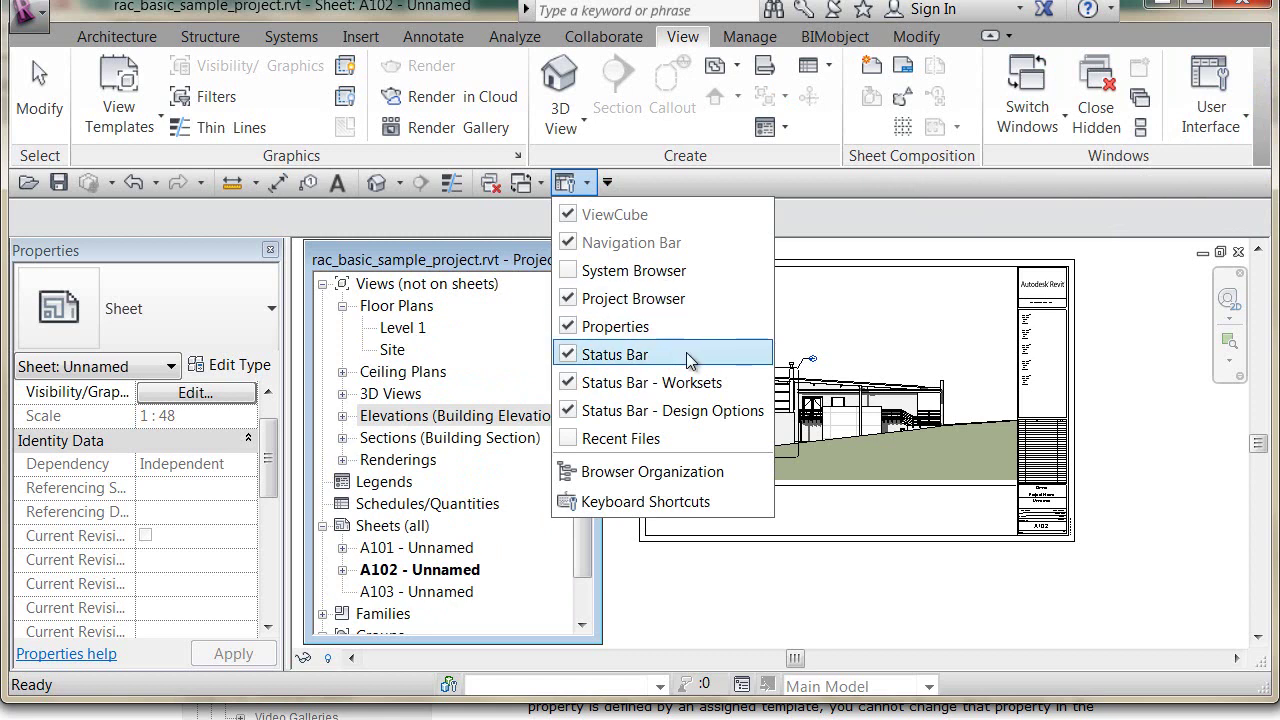
click(655, 472)
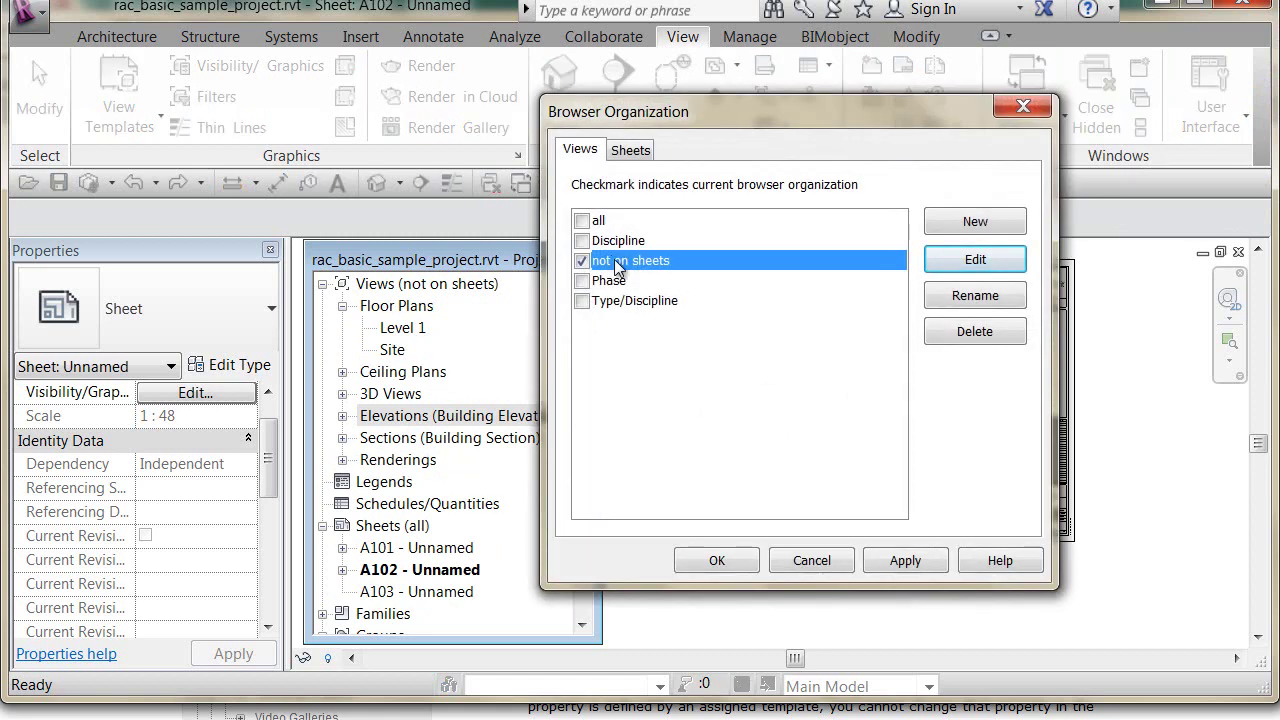
click(970, 261)
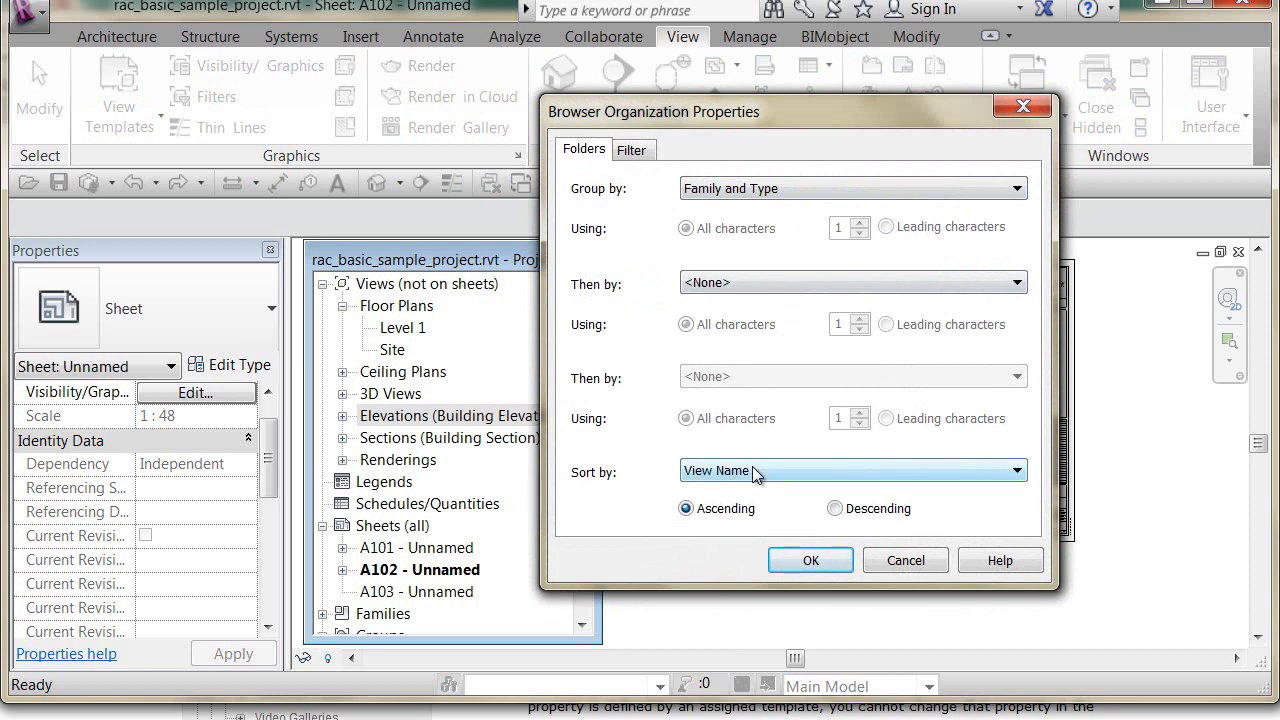
click(633, 150)
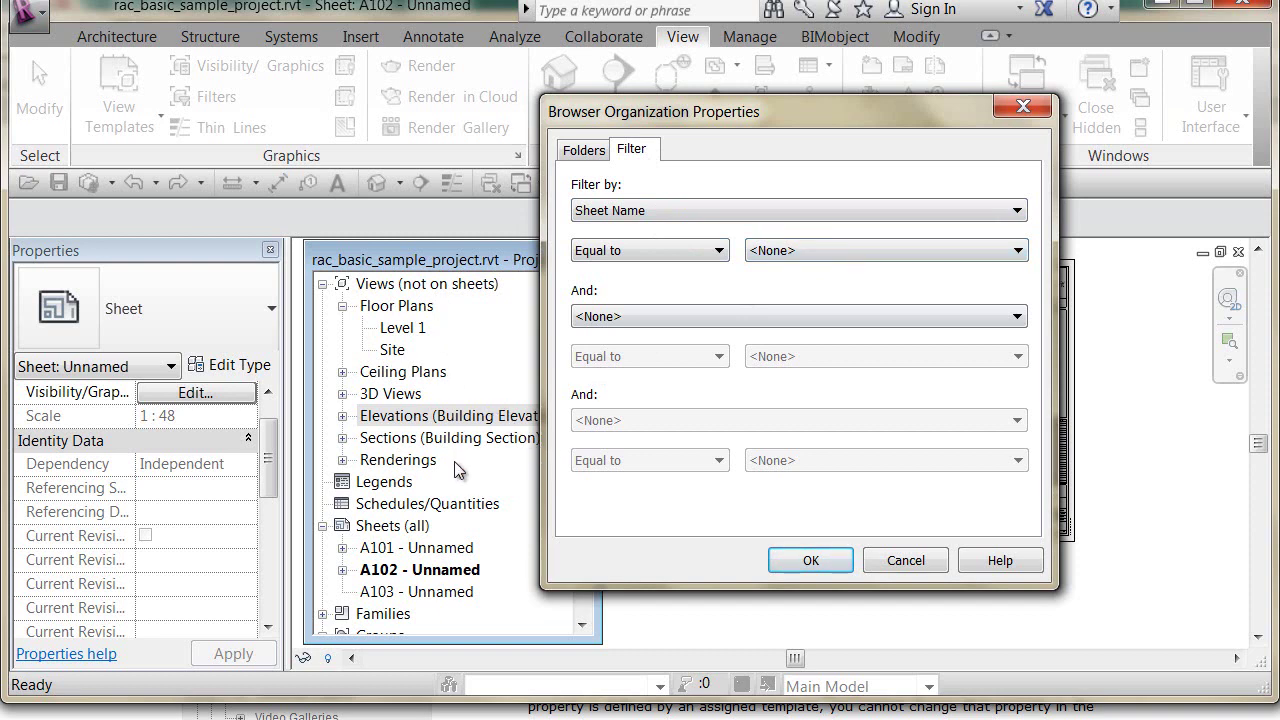
click(912, 563)
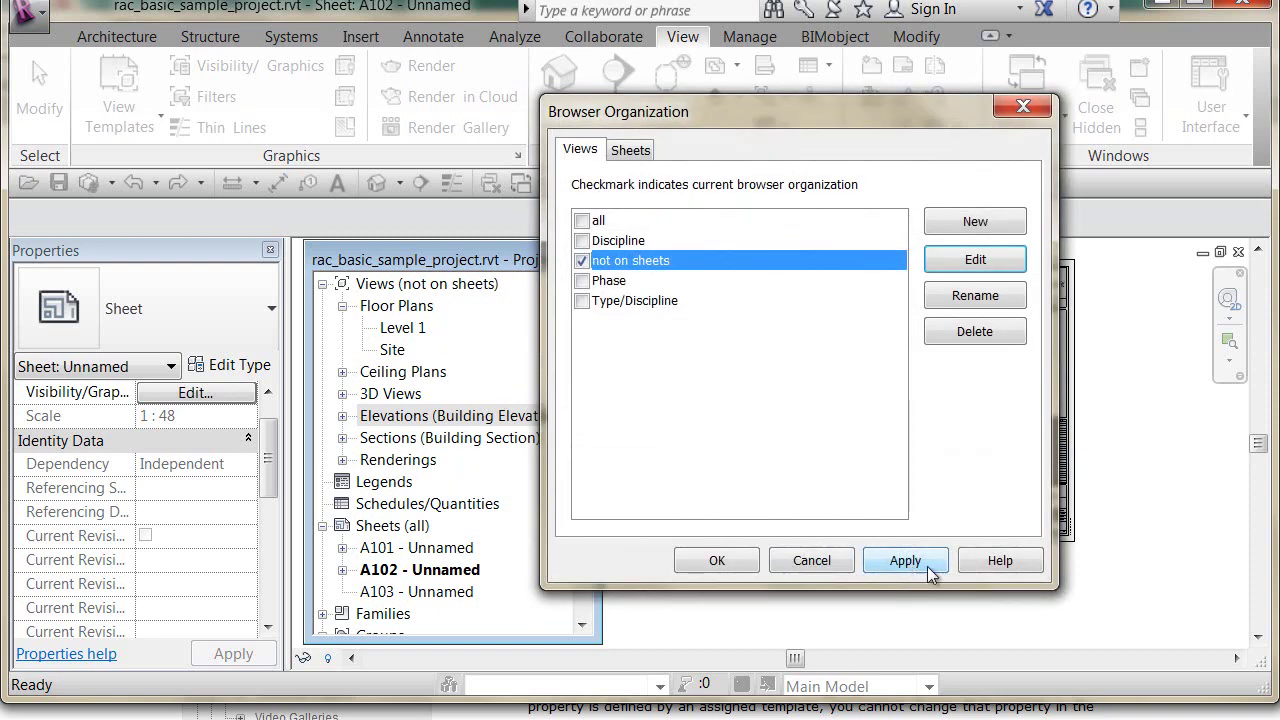
click(819, 558)
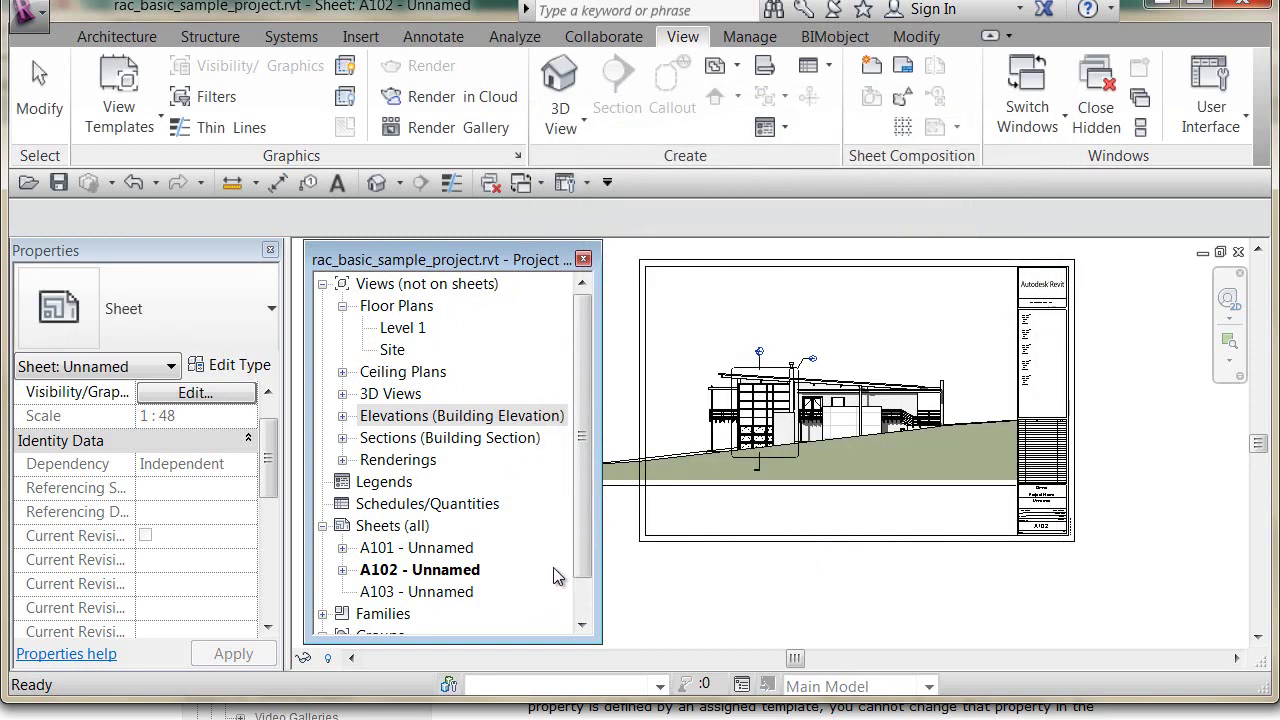
Open sheet A101 and delete the large Level 3 floor plan viewport from it
click(407, 572)
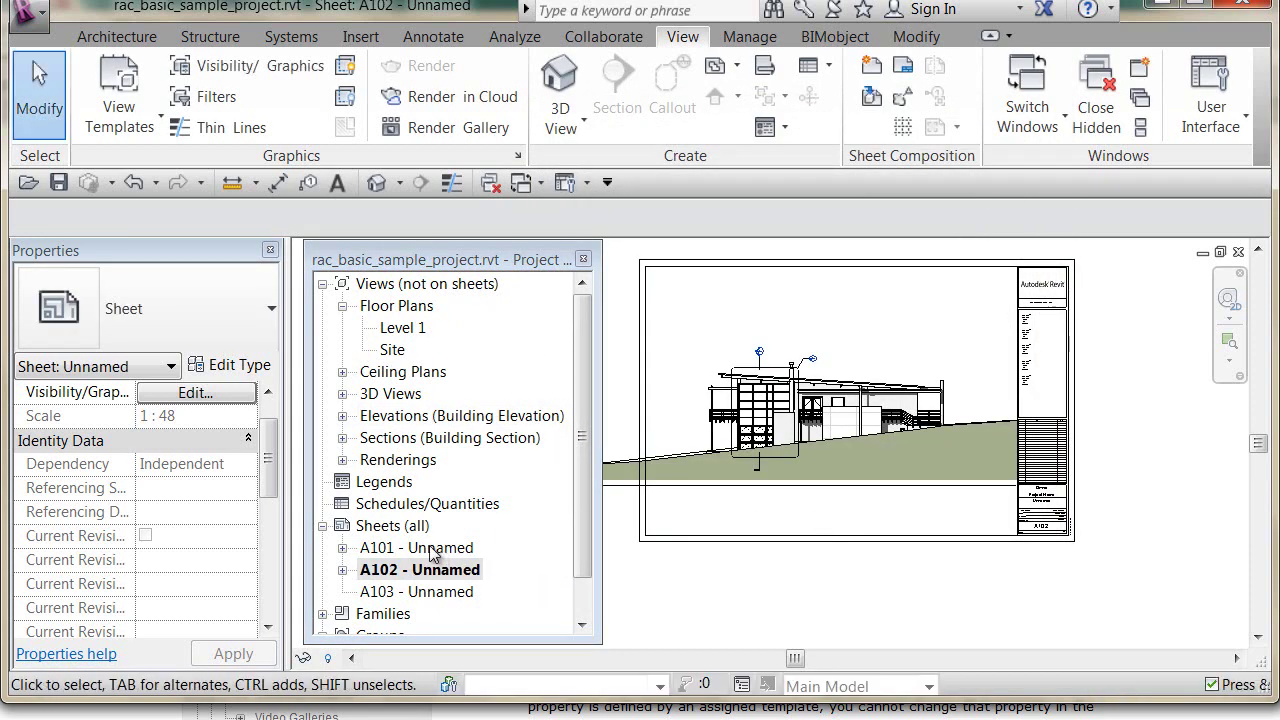
double_click(433, 556)
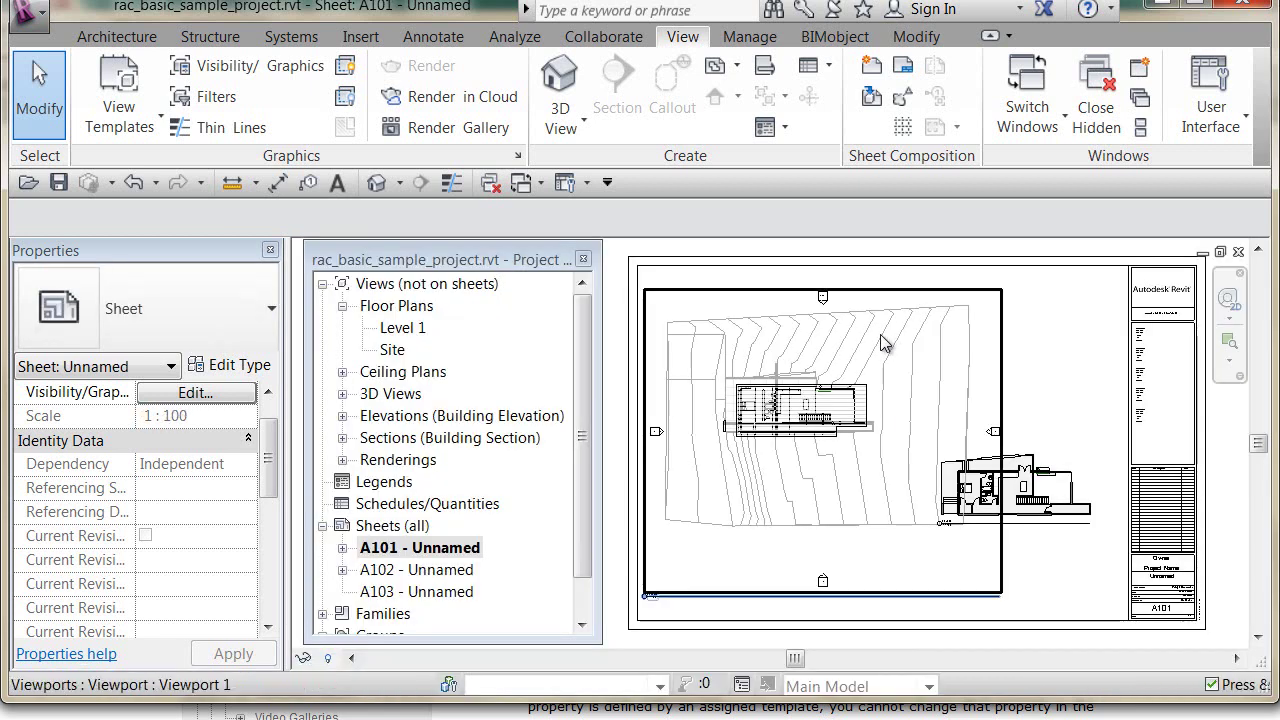
click(882, 343)
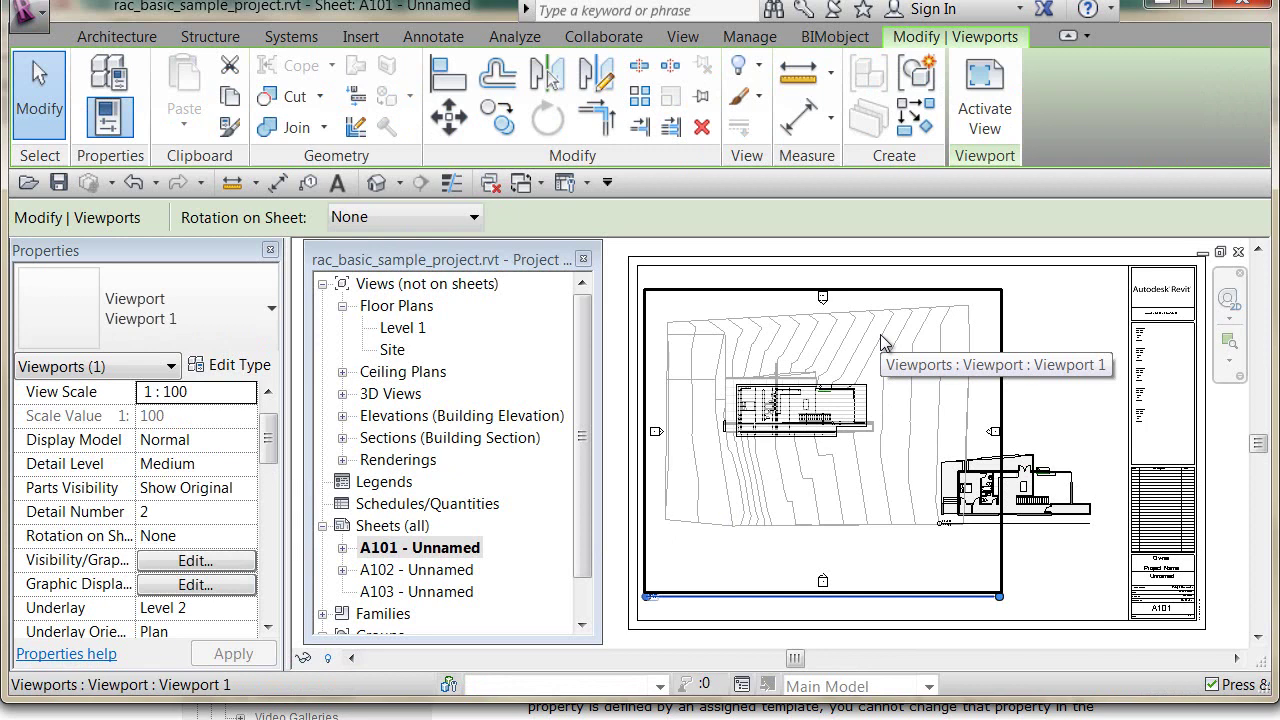
key(Delete)
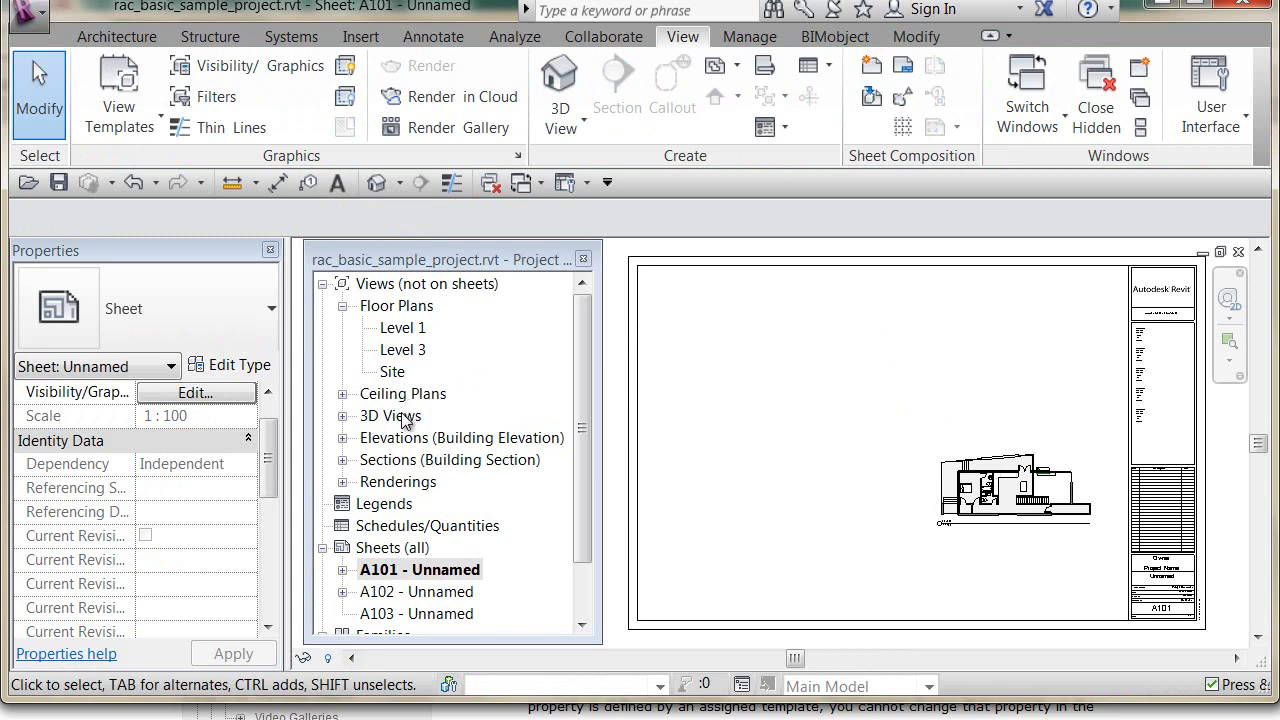
Collapse the floor plans, list the unplaced building elevations and open sheet A103
click(343, 306)
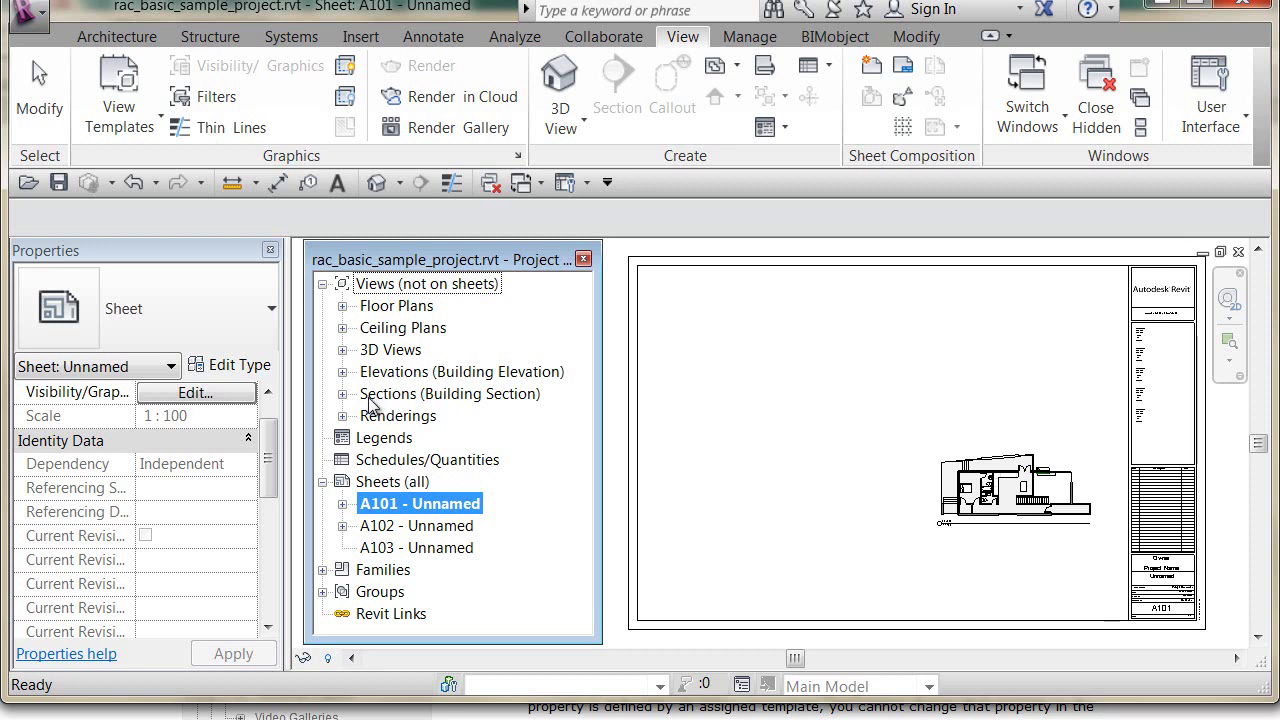
click(342, 372)
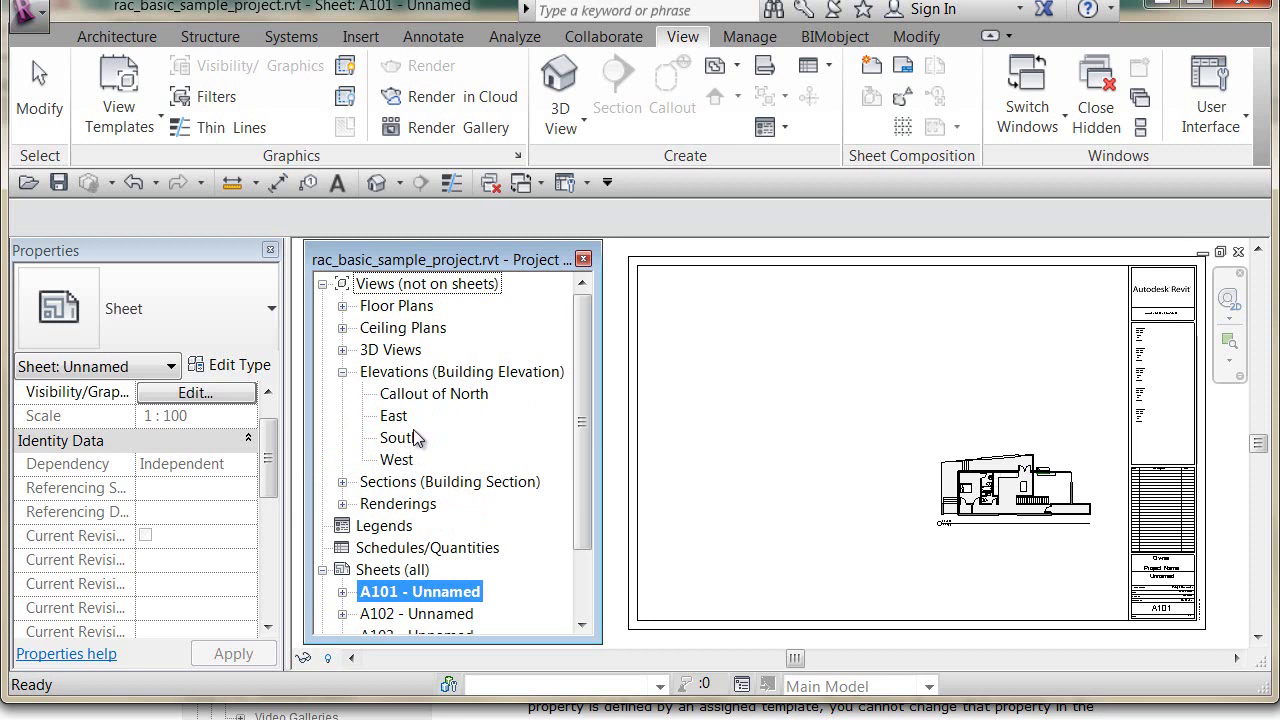
click(460, 615)
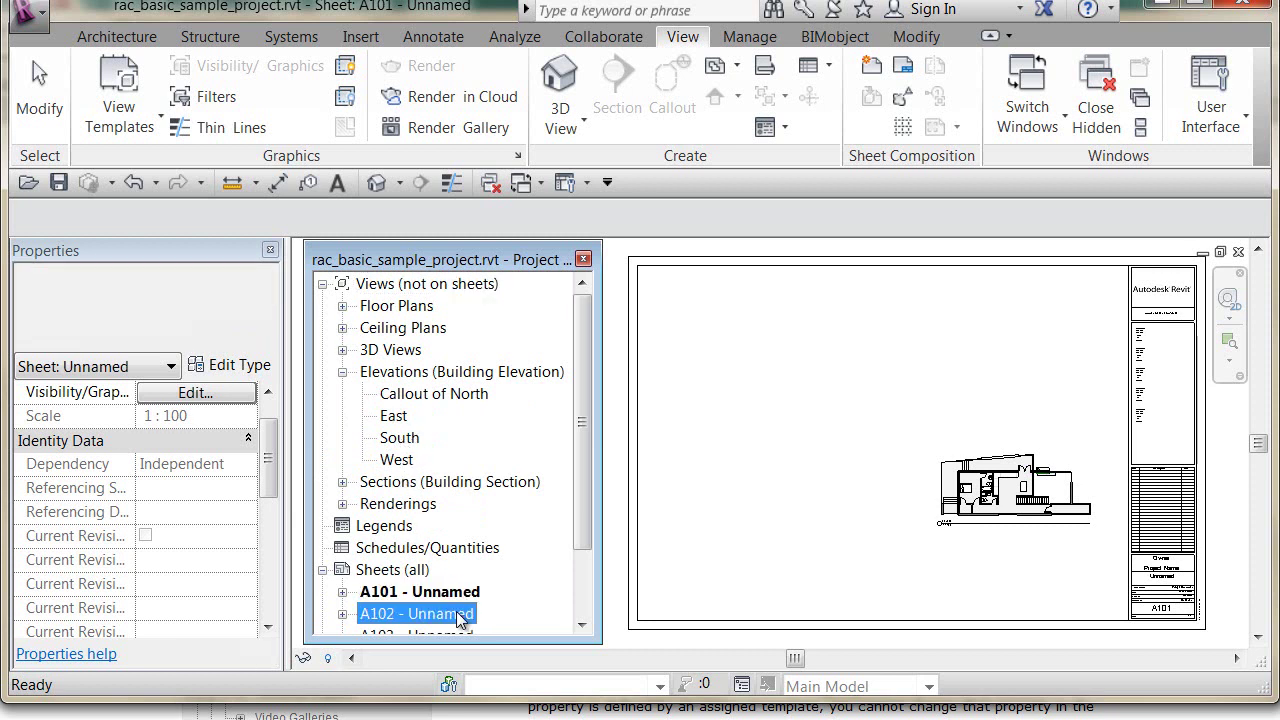
scroll(460, 615, down, 2)
double_click(450, 593)
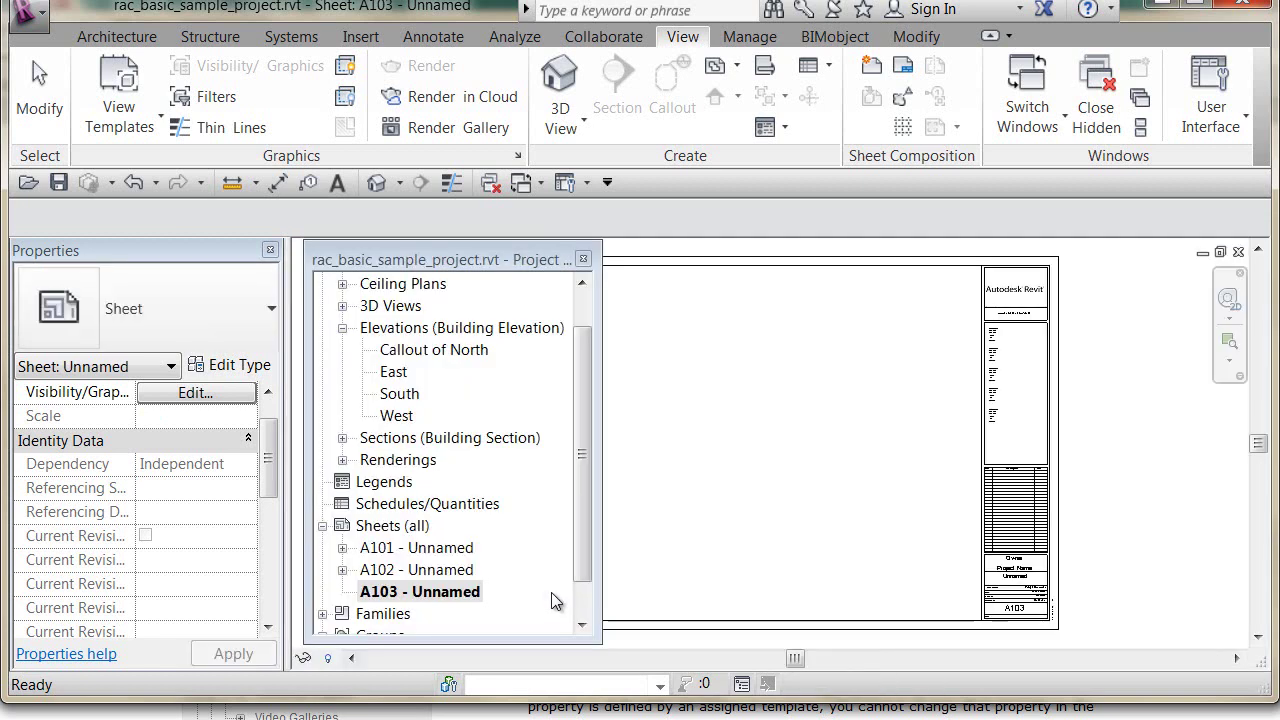
middle_drag(738, 487, 964, 491)
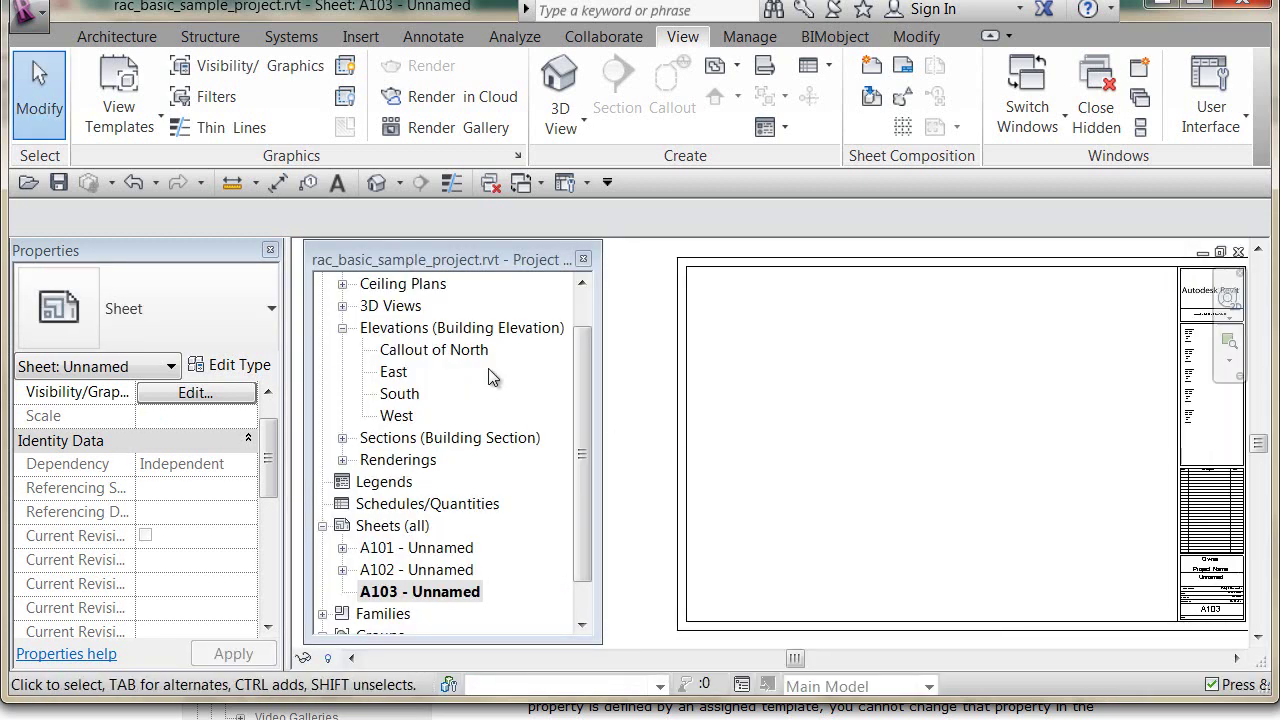
Place the Callout of North elevation near the title block of sheet A103 and list the sheet's views in the project browser
click(425, 350)
drag(425, 352, 1036, 385)
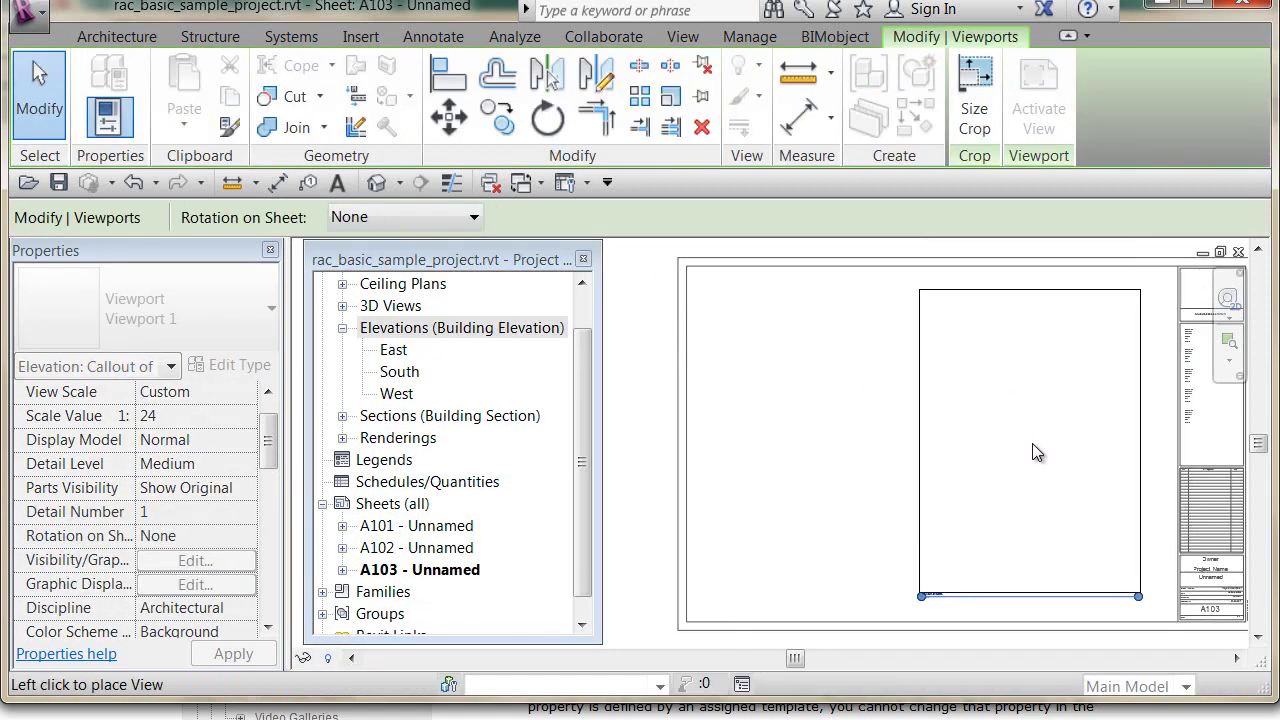
click(1032, 443)
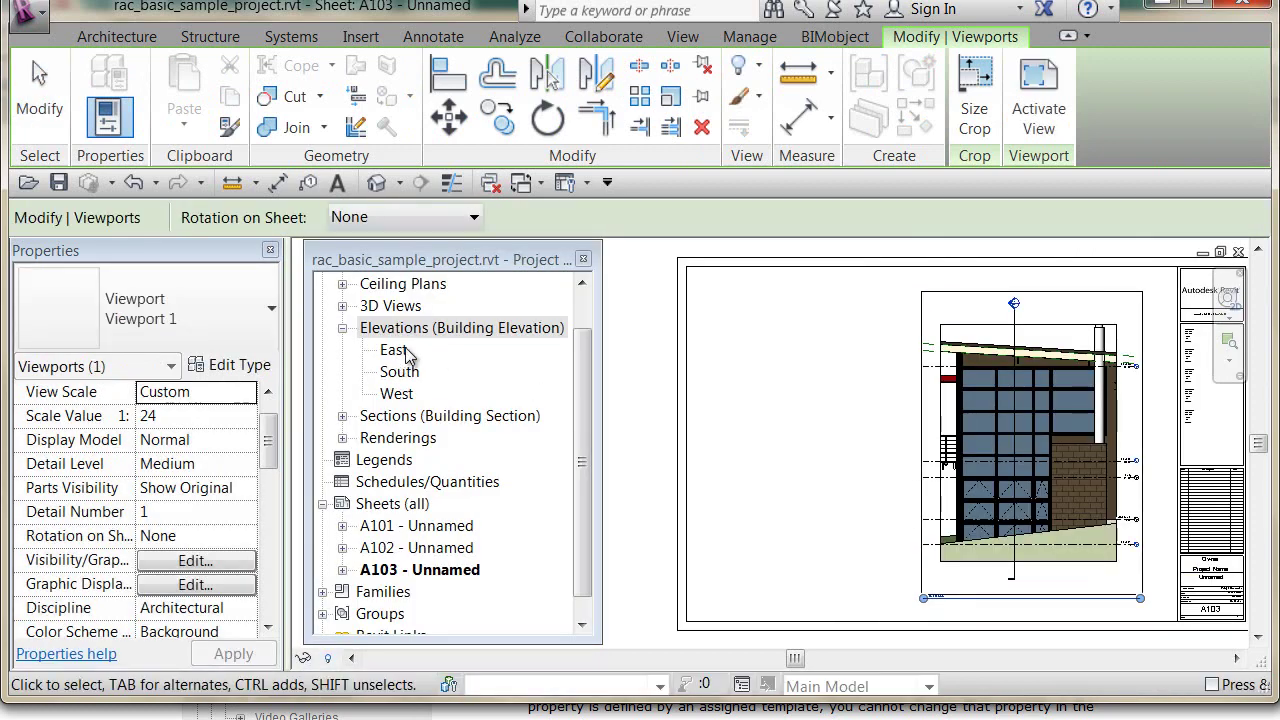
click(342, 570)
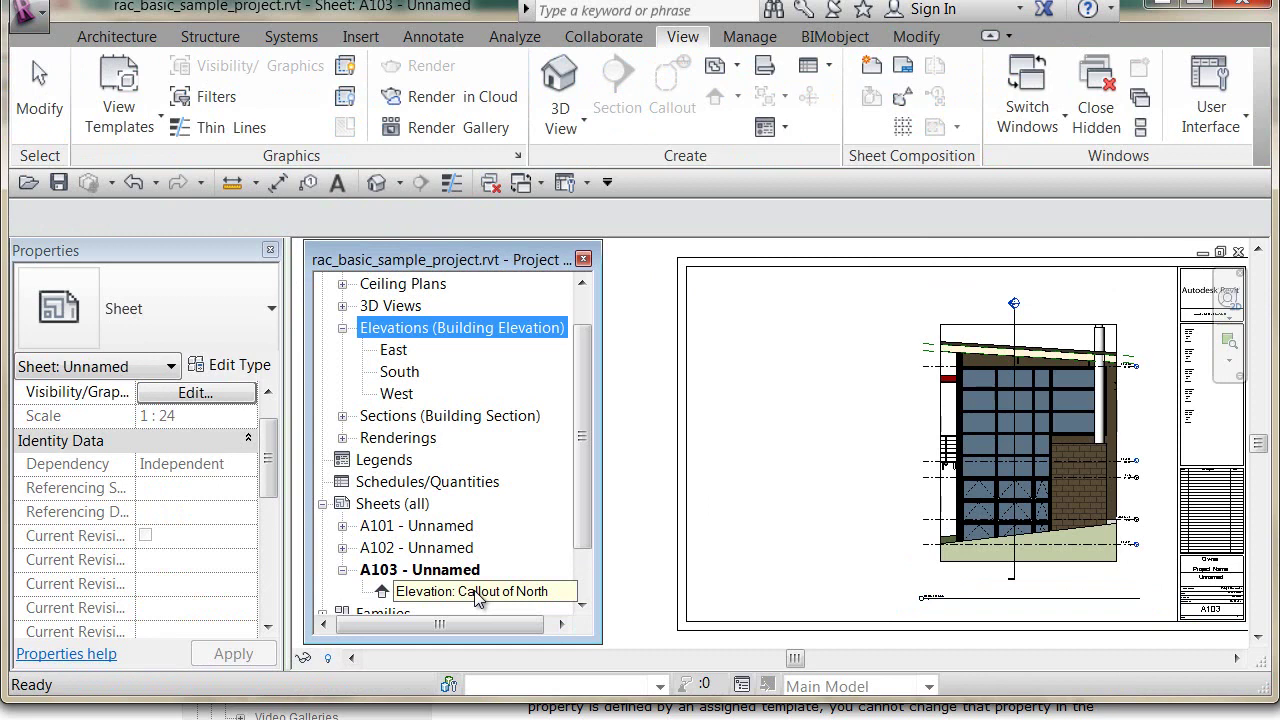
Review the folder grouping and filter settings of the Phase browser organization, leaving them unedited
click(581, 283)
click(588, 183)
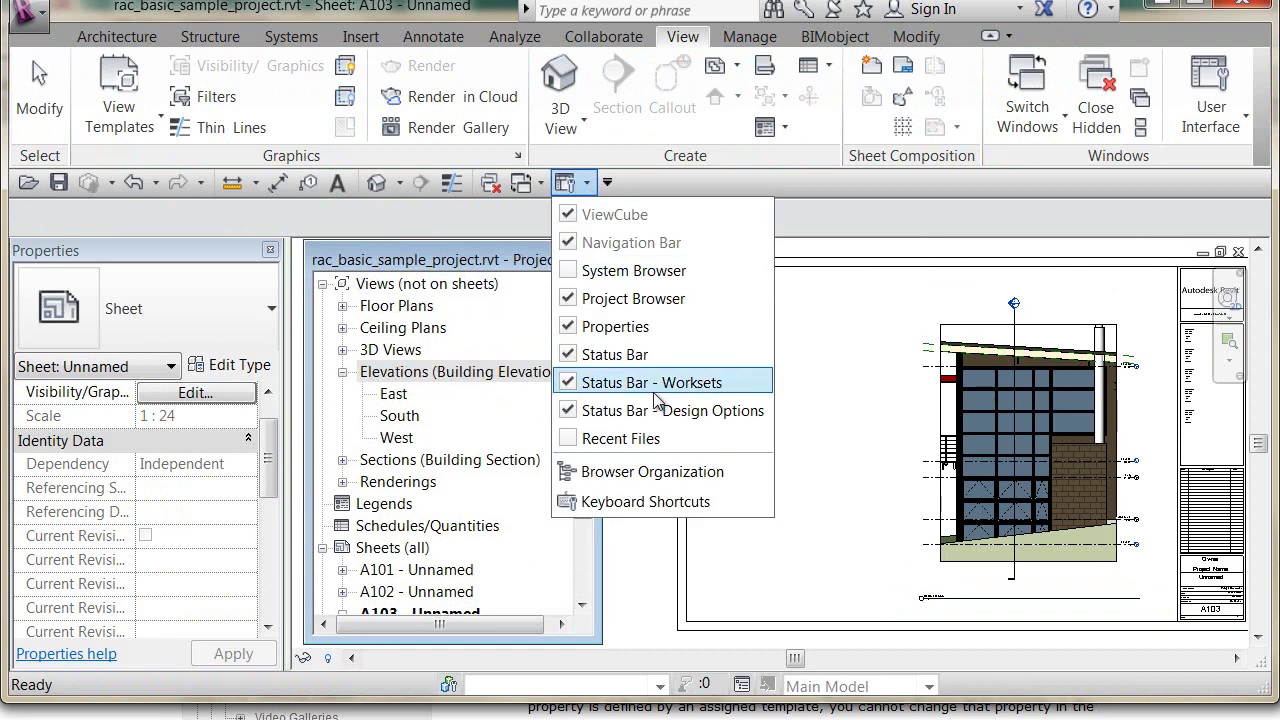
click(645, 472)
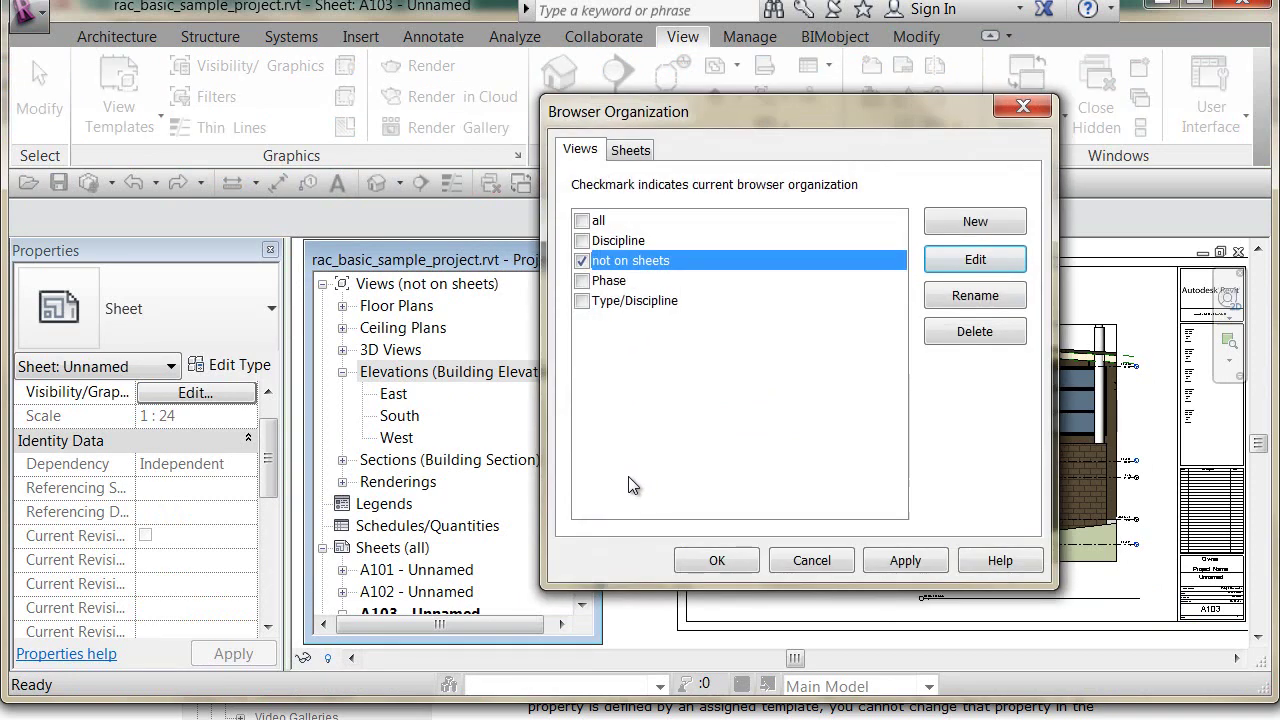
click(609, 281)
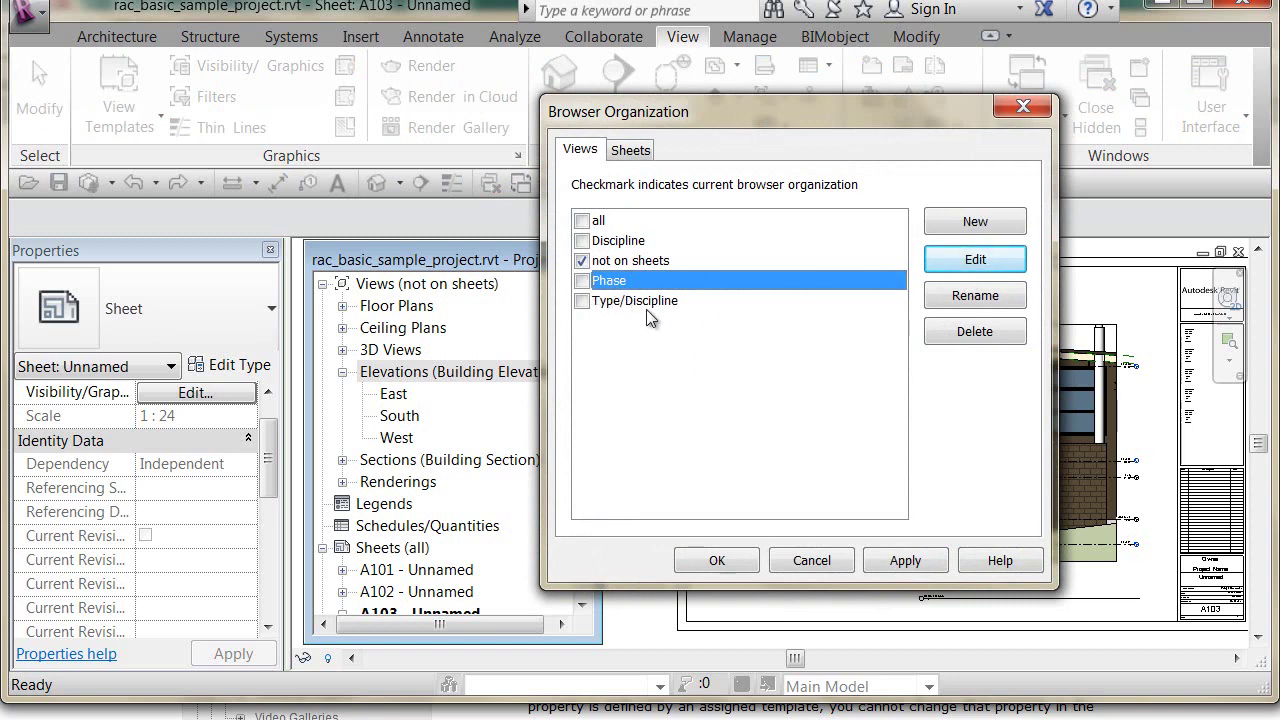
click(994, 260)
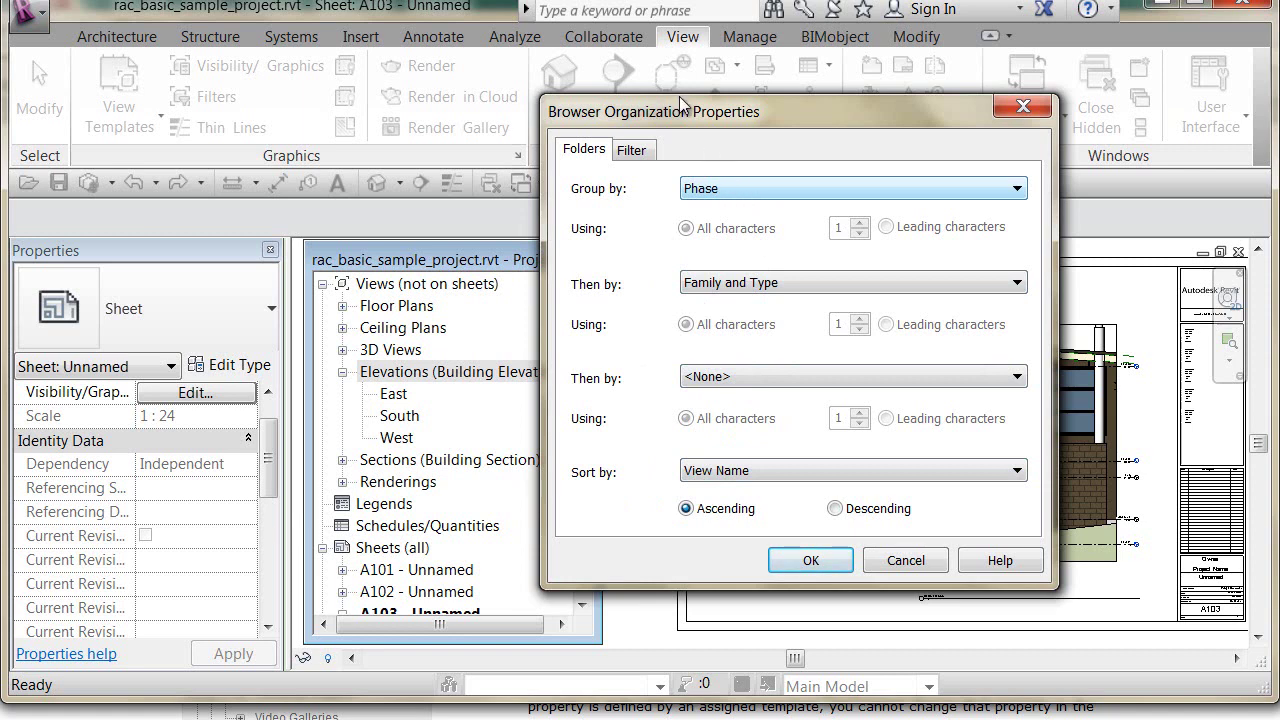
click(630, 149)
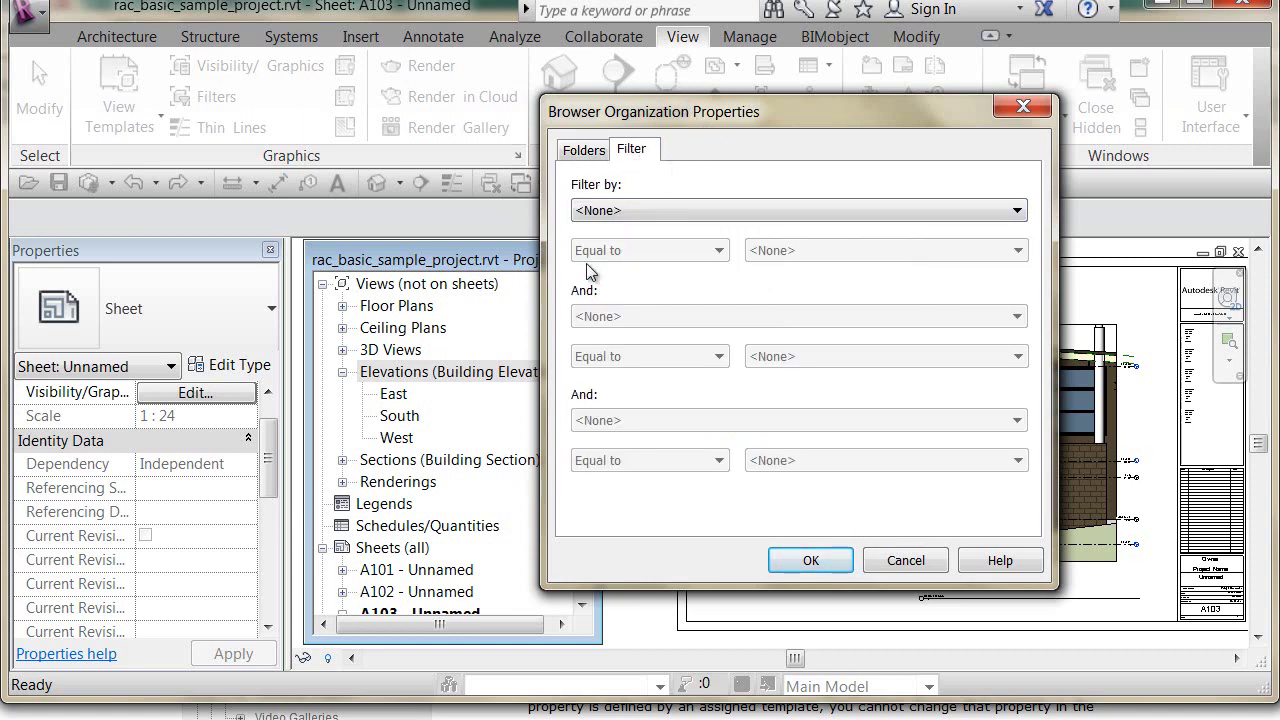
click(909, 562)
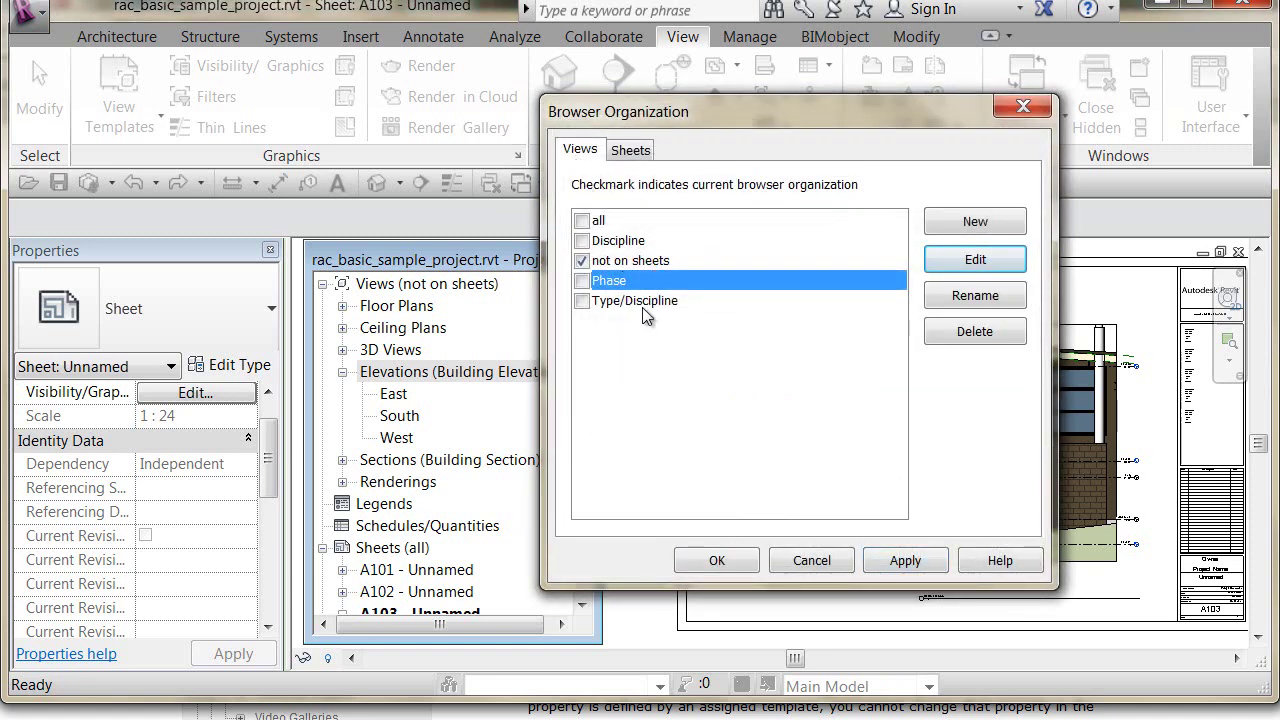
Check the Type/Discipline browser organization and review its folder grouping and filter settings without editing them
click(582, 301)
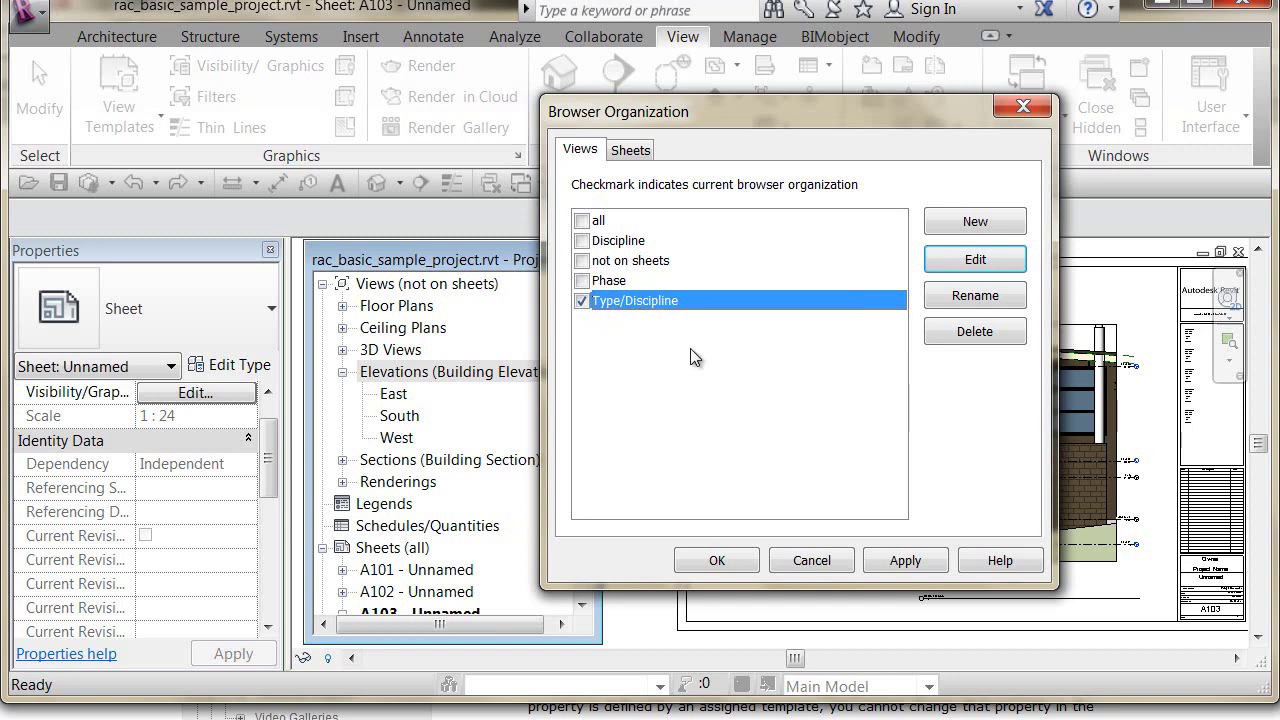
click(975, 260)
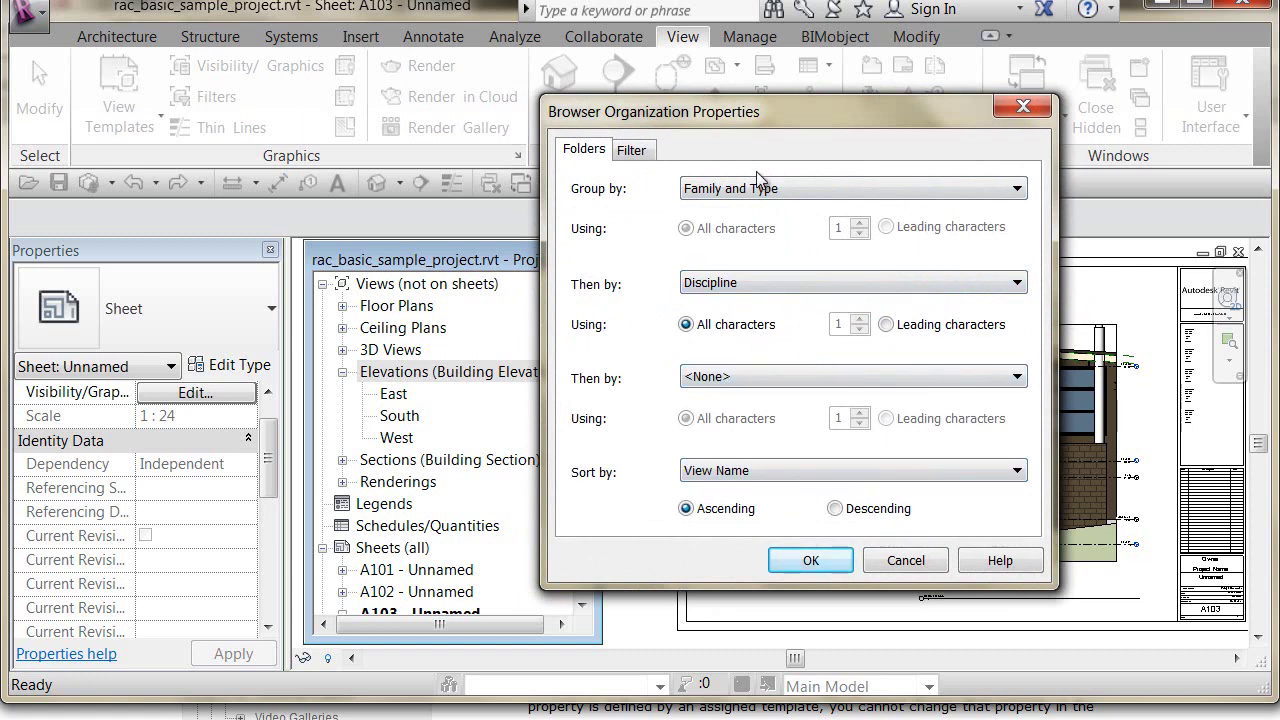
click(631, 150)
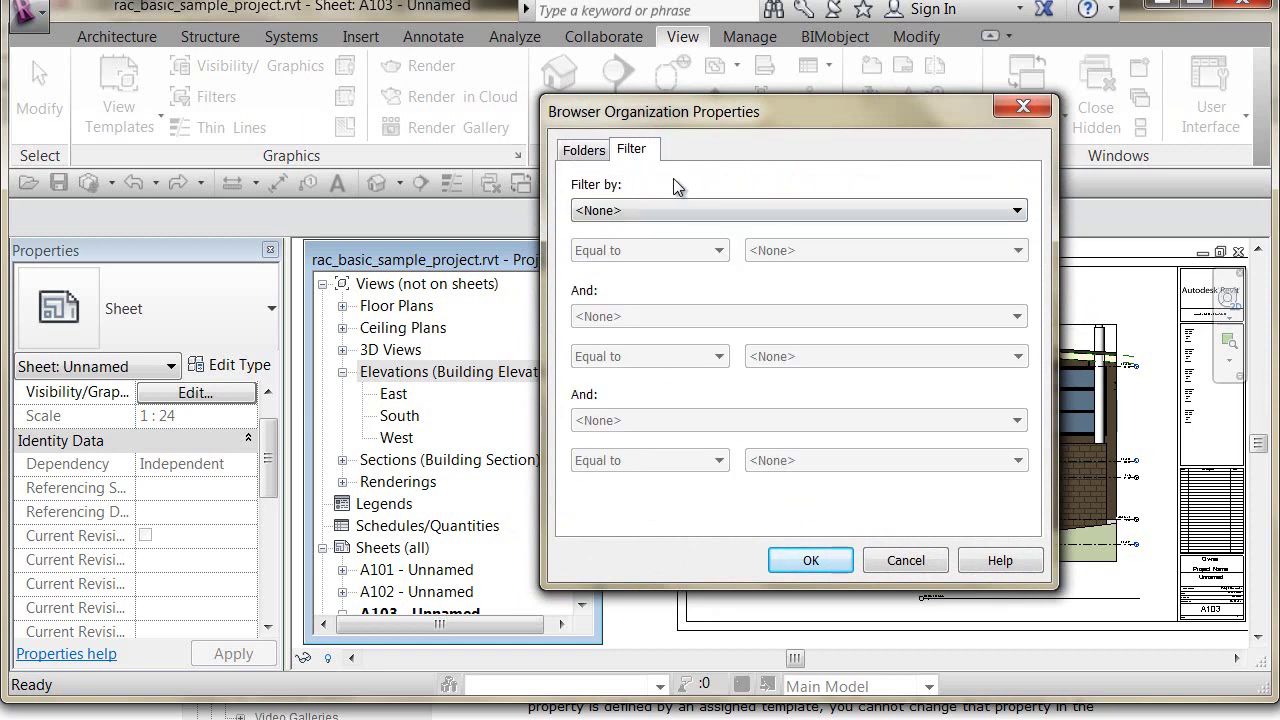
click(905, 560)
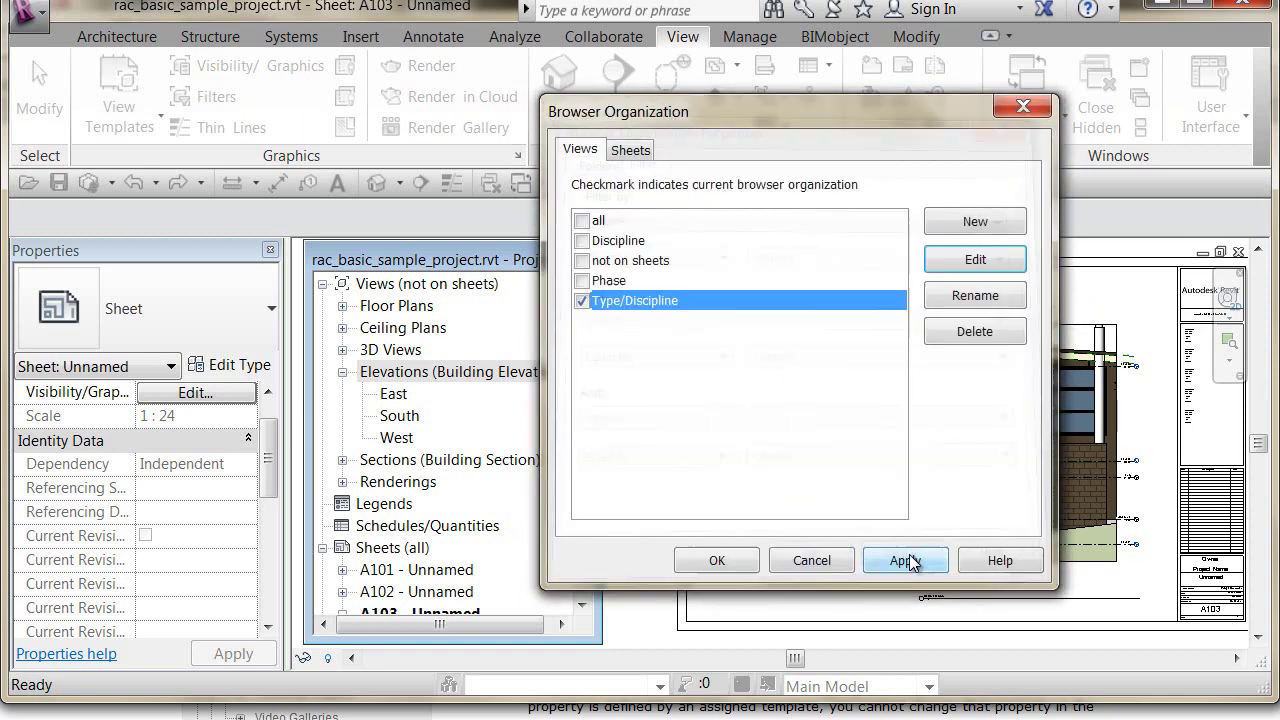
Examine the not on sheets organization's folder grouping, Sheet Name filter, and available filter operators, values and parameters, leaving them unedited
click(663, 262)
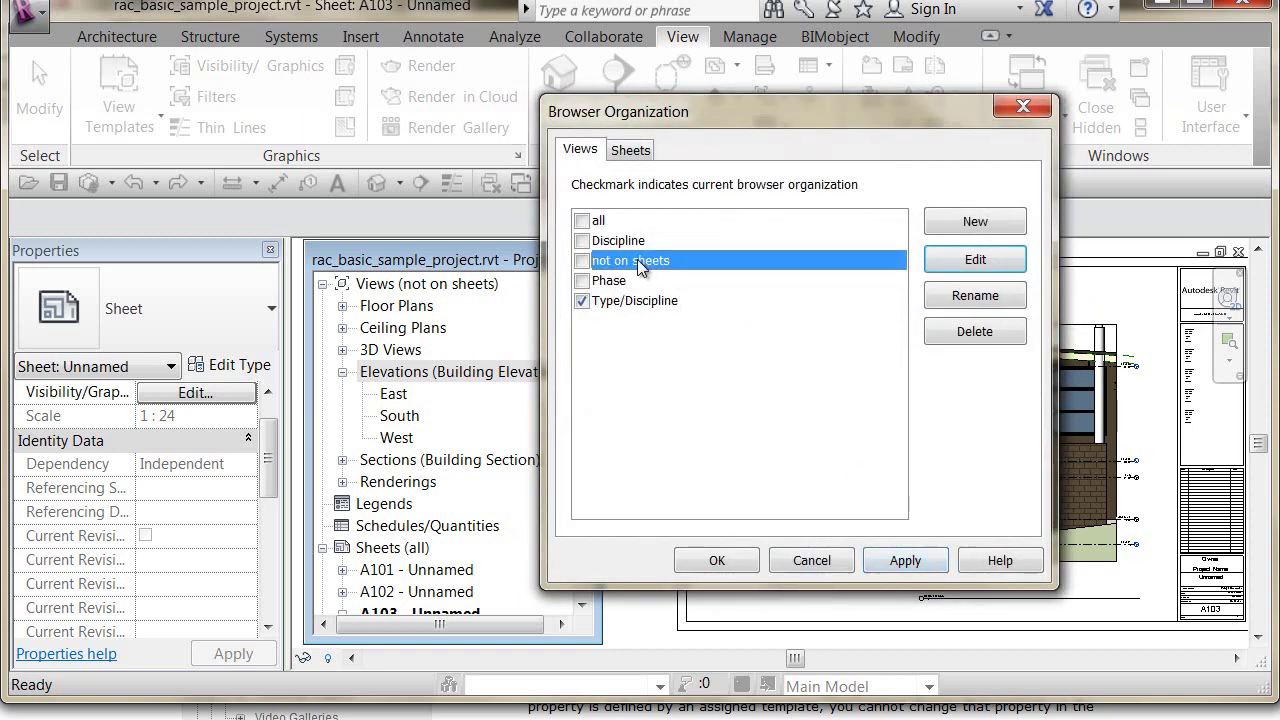
click(975, 260)
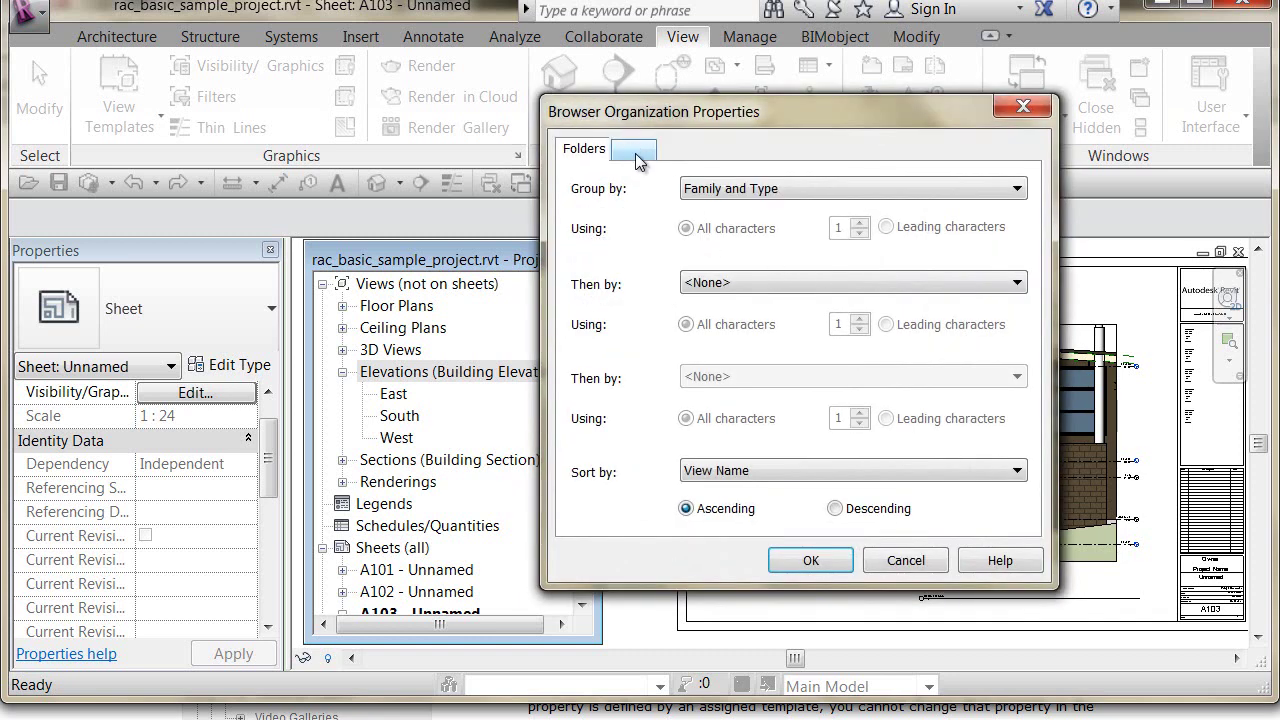
click(633, 152)
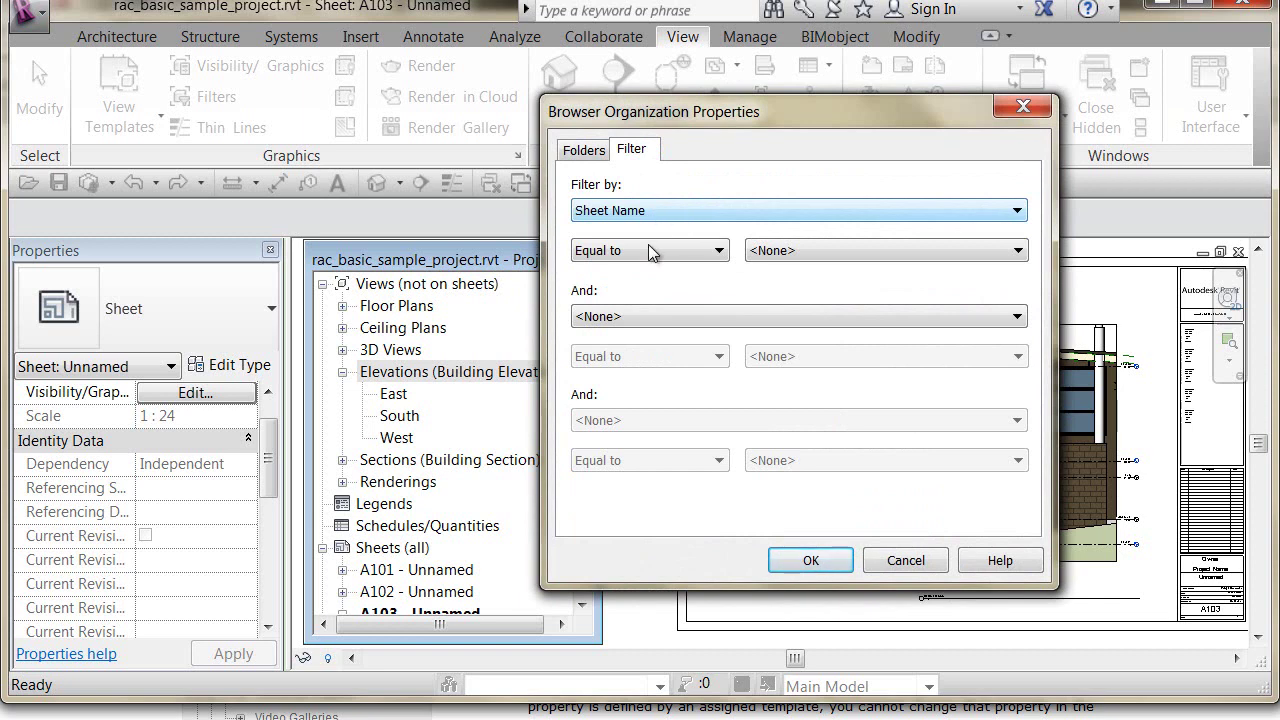
click(805, 251)
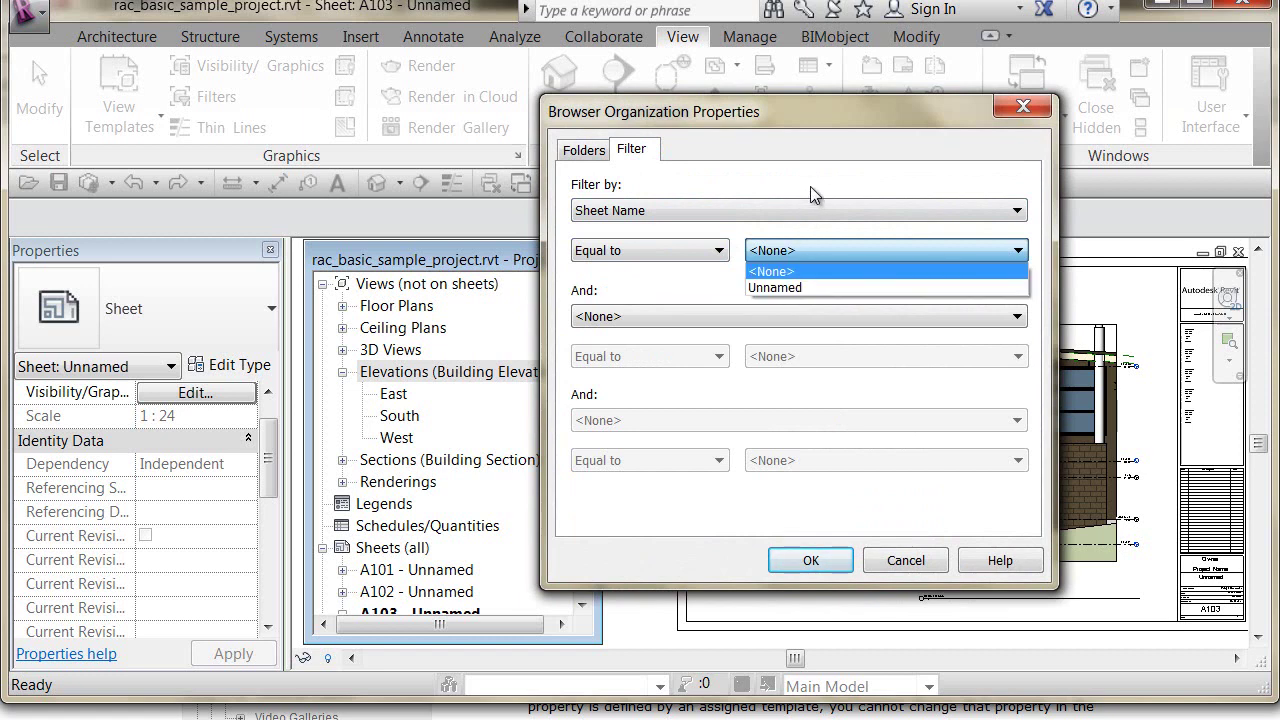
click(728, 247)
click(714, 250)
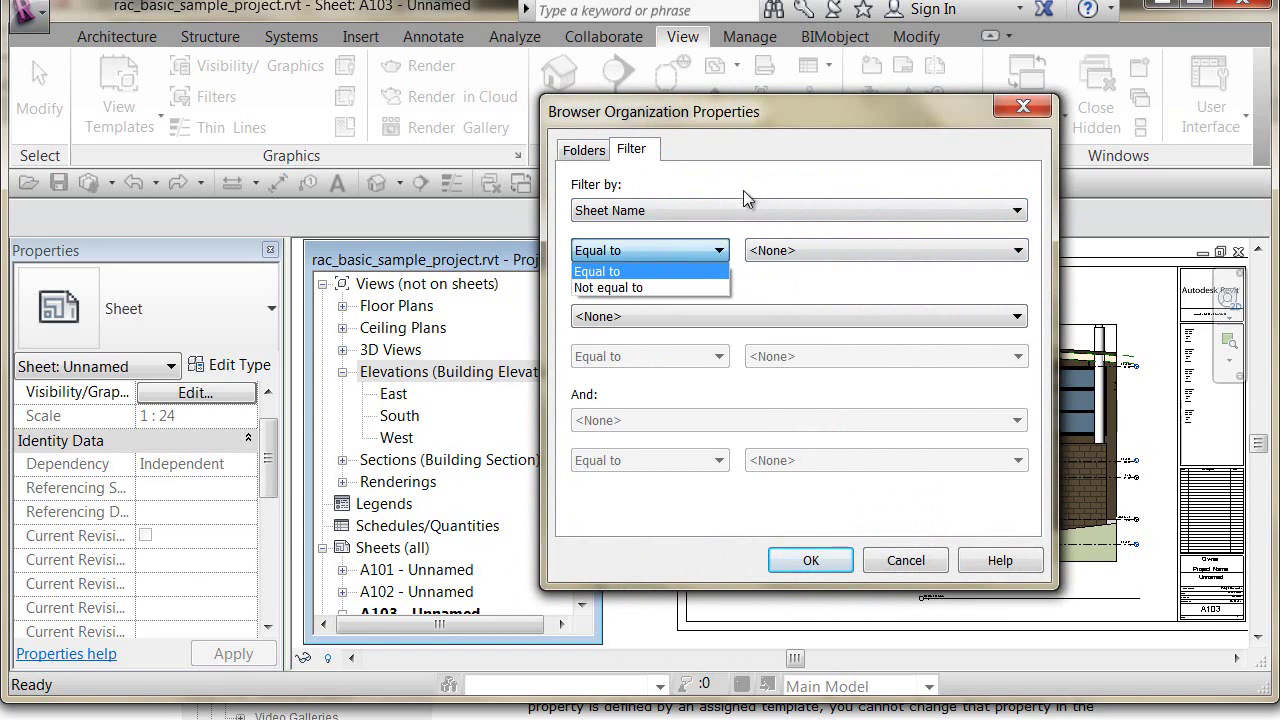
click(743, 198)
click(729, 213)
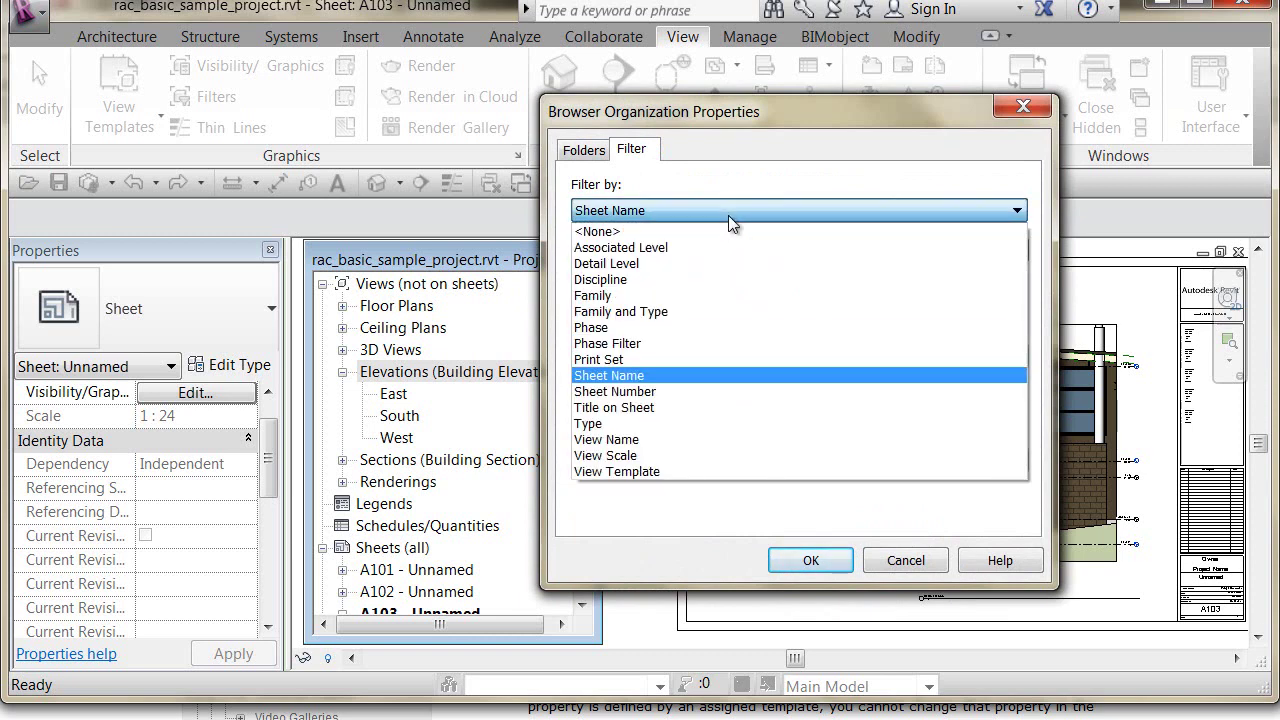
click(744, 181)
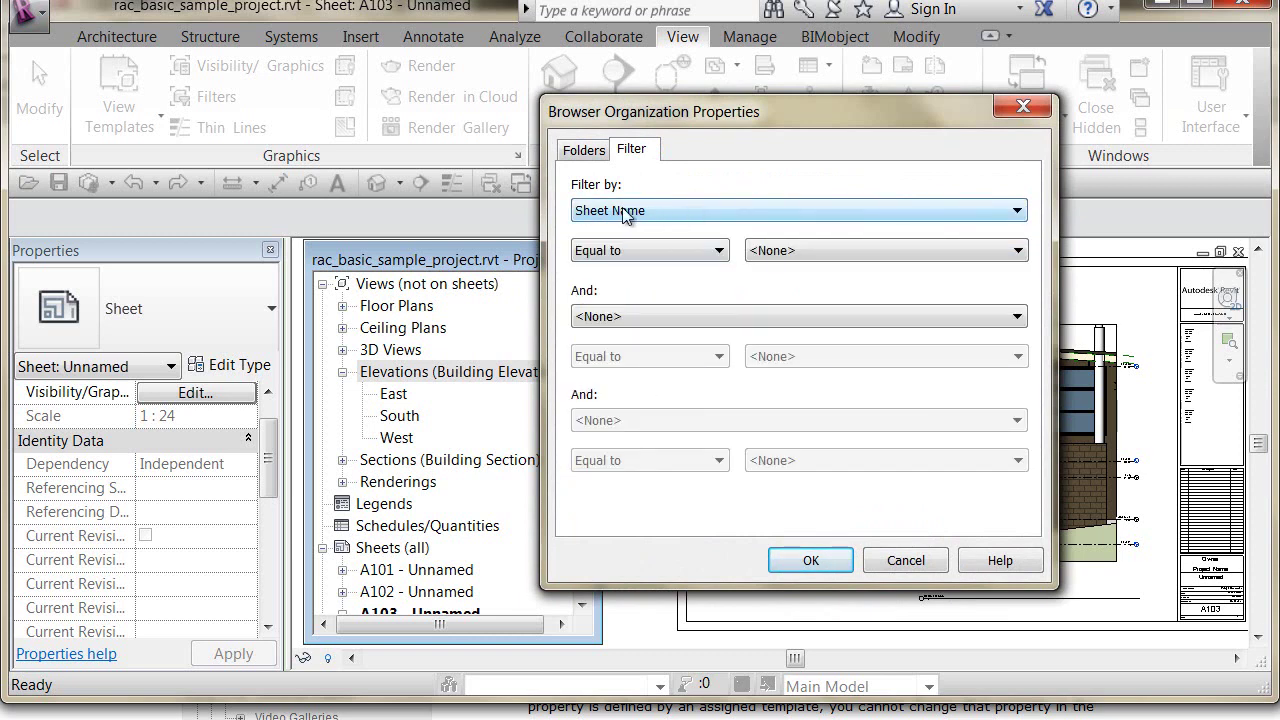
click(903, 561)
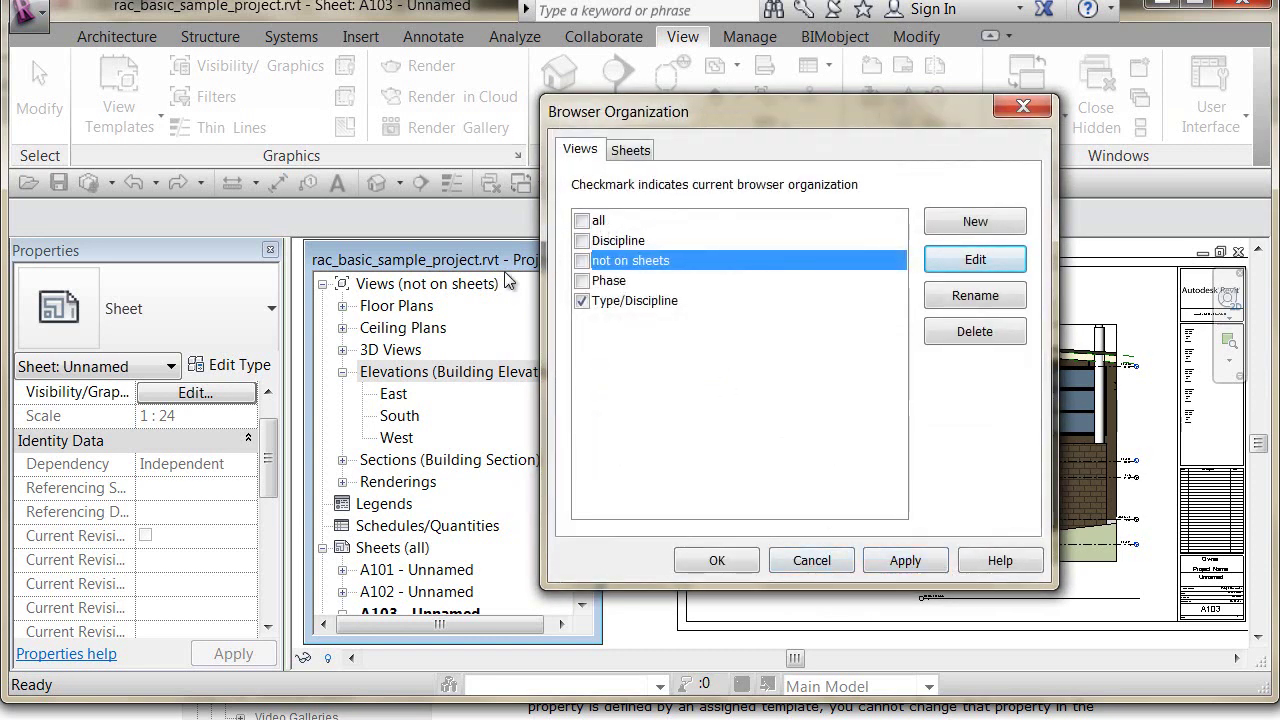
Apply the all browser organization to the project's views
click(581, 220)
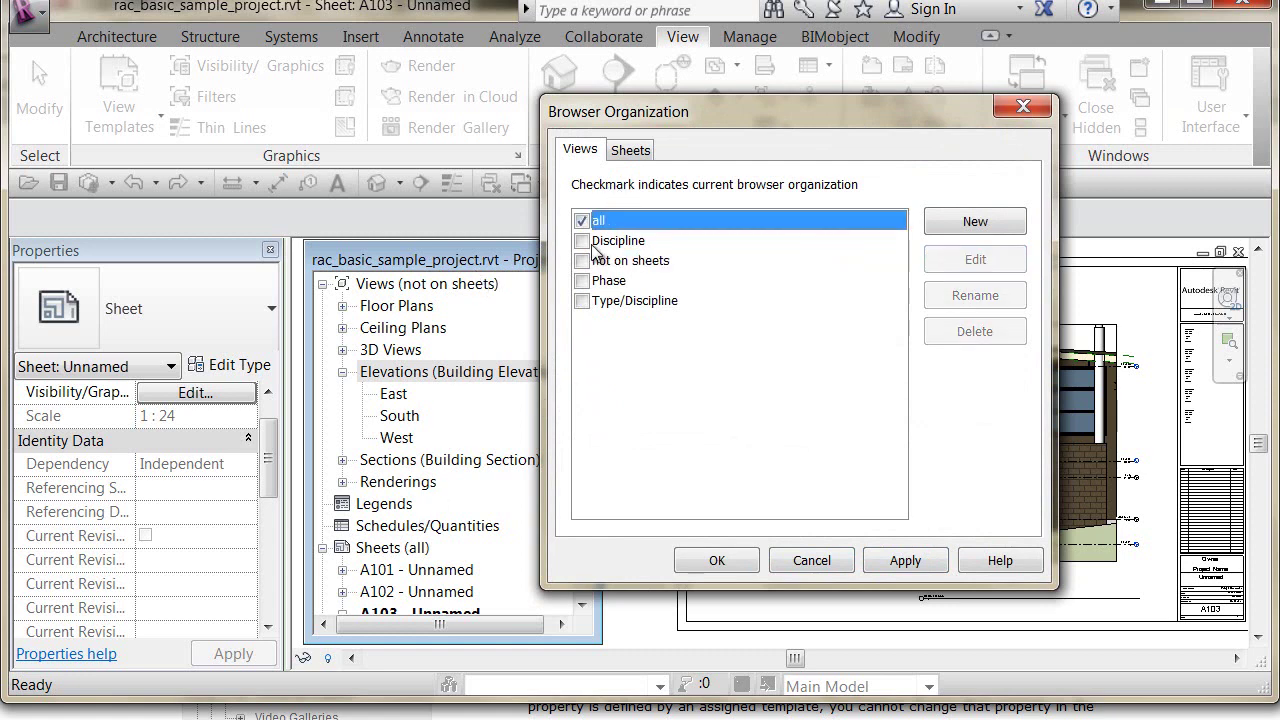
click(593, 243)
click(700, 220)
click(905, 560)
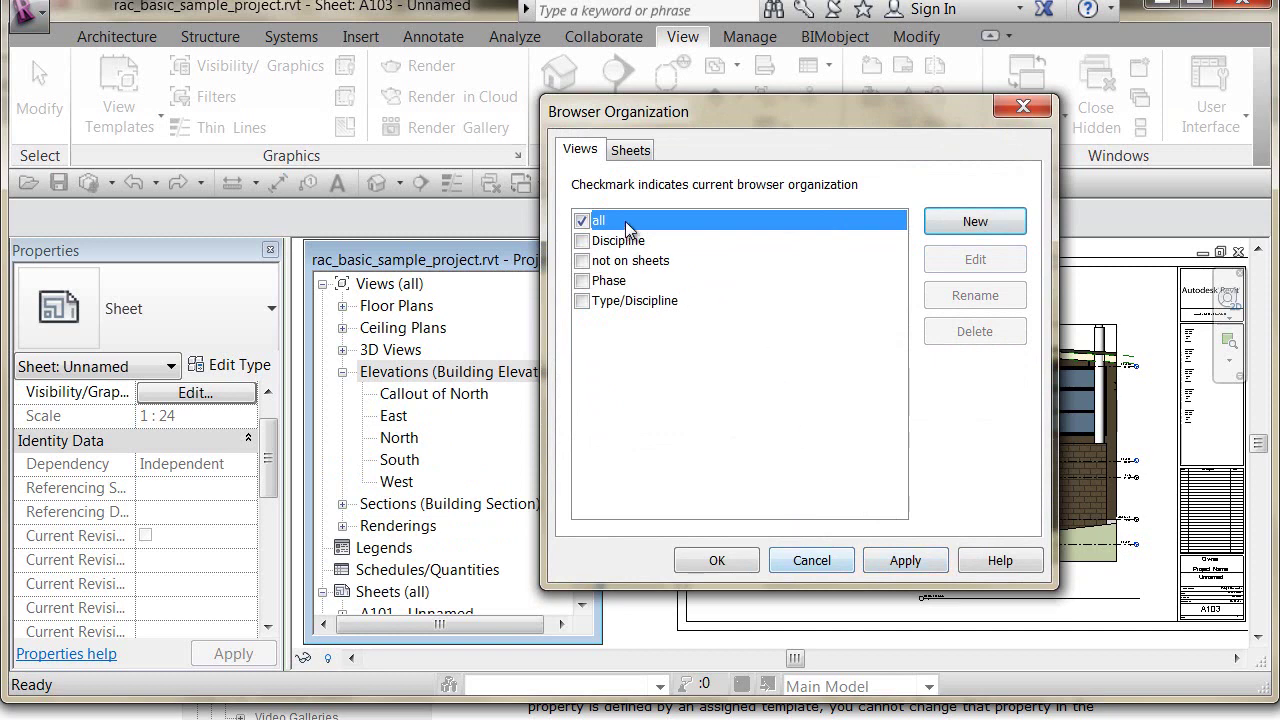
Apply the Discipline browser organization to the views and close the organization settings without creating a new scheme
click(583, 241)
click(905, 562)
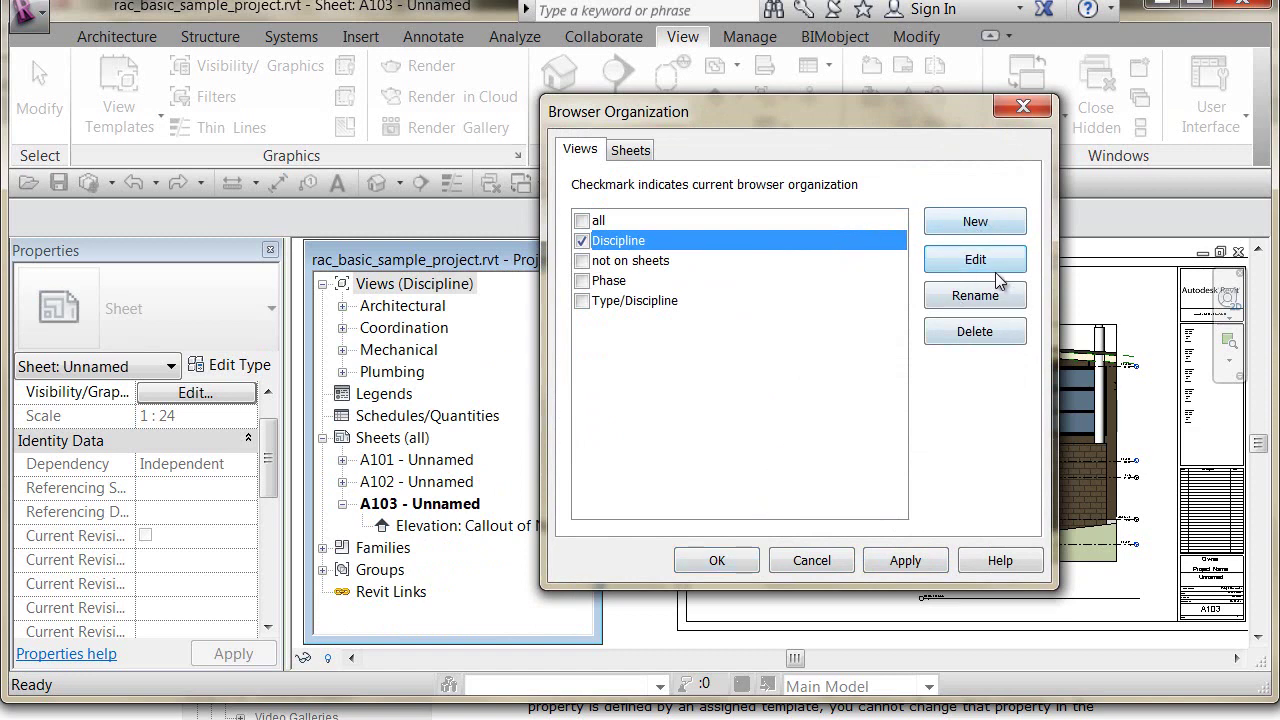
click(977, 221)
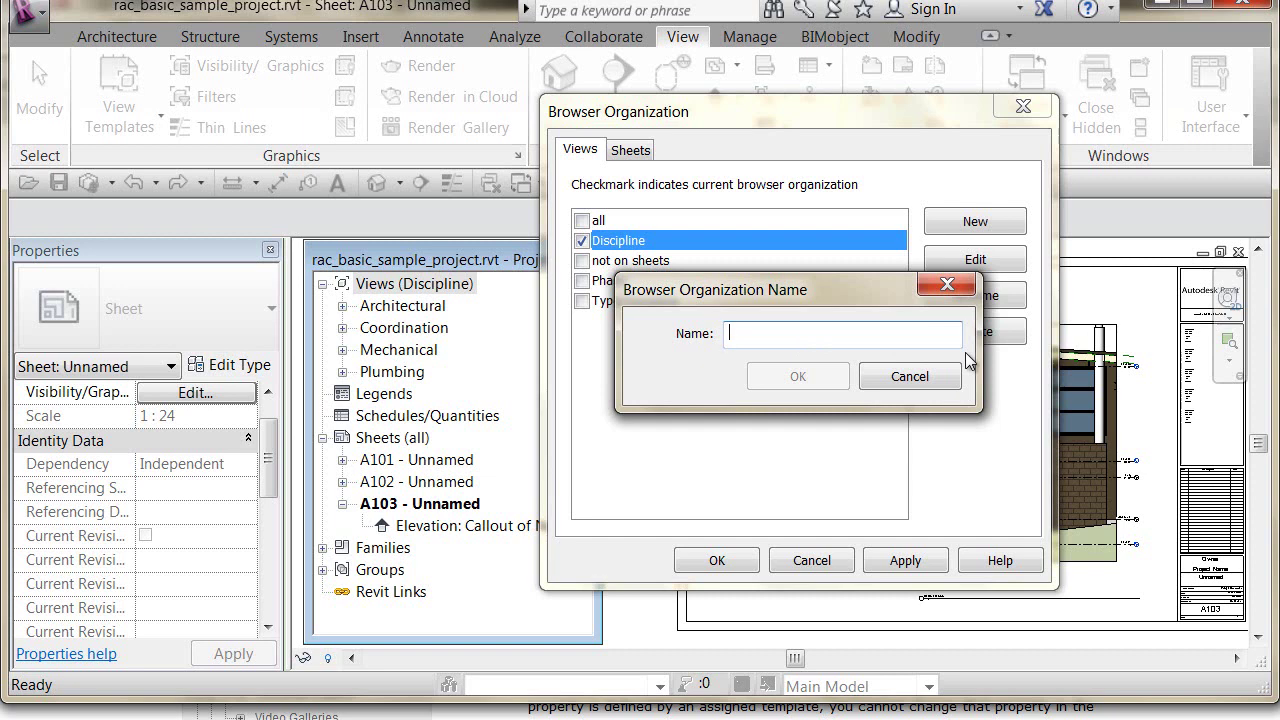
click(899, 382)
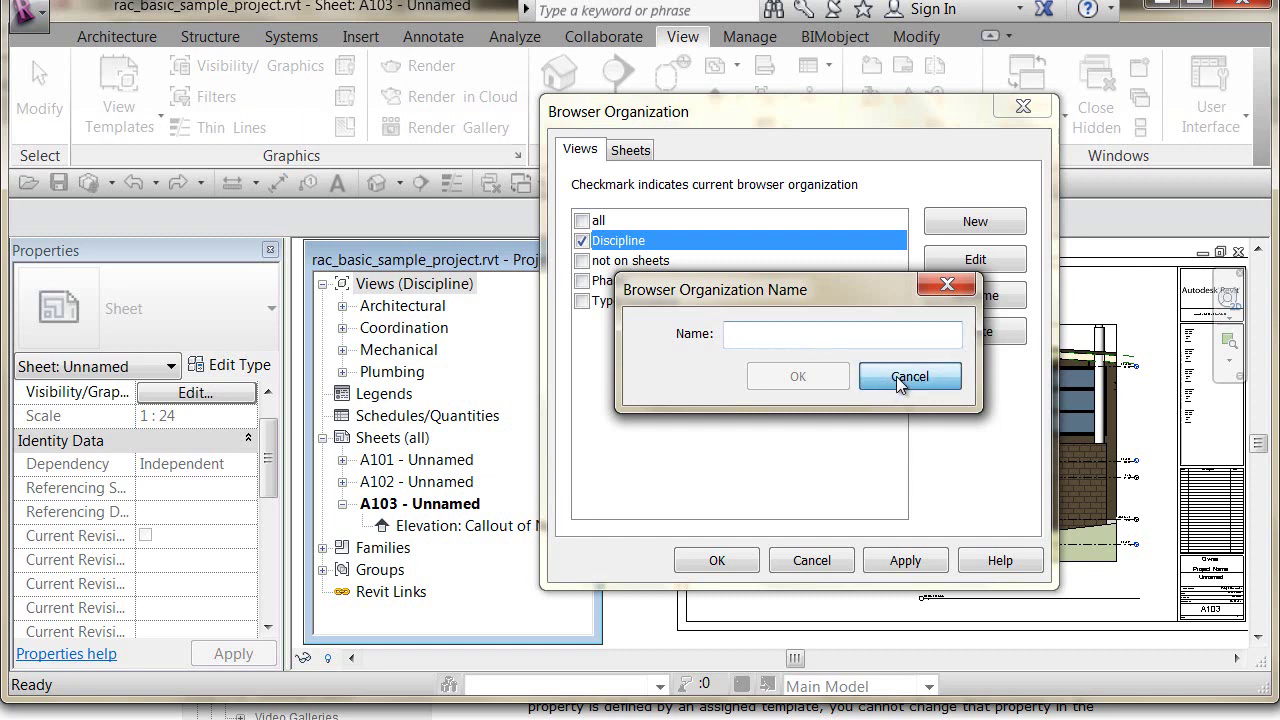
click(813, 562)
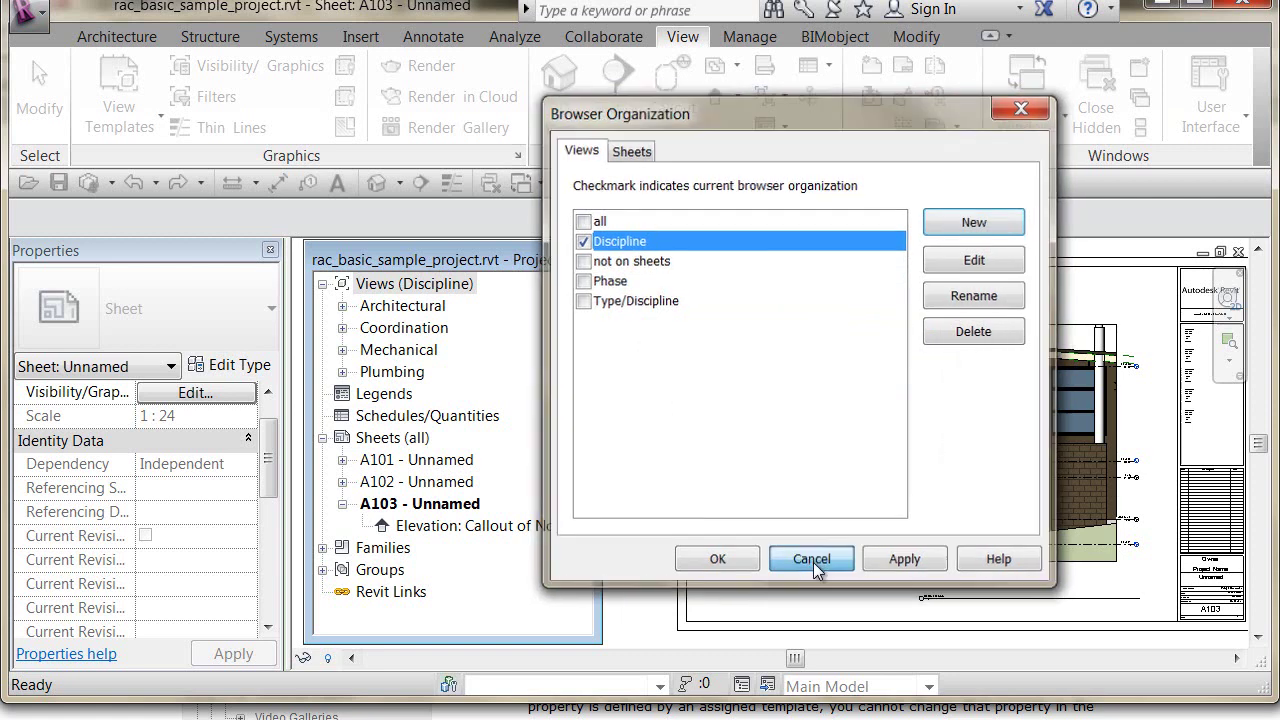